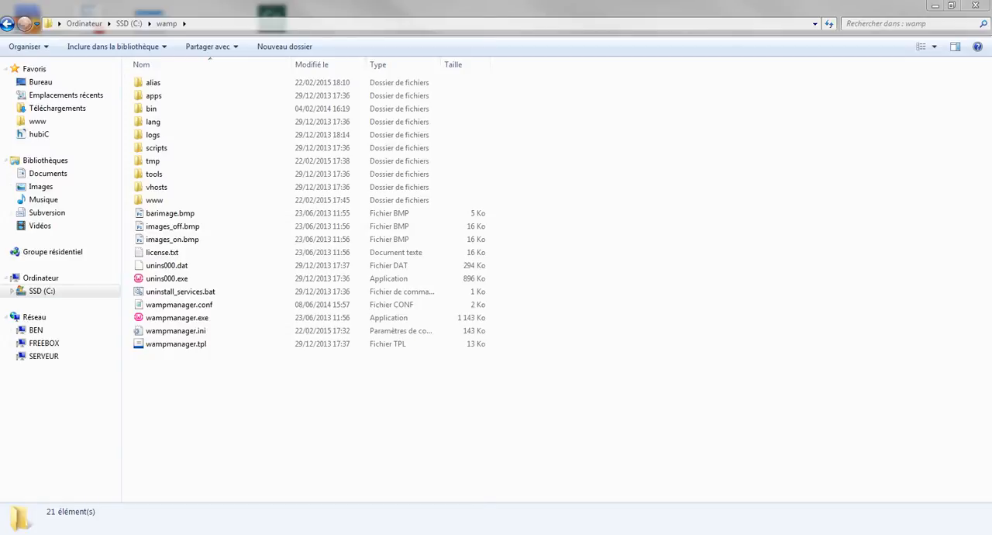
Launch Google Chrome from the Windows program search.
key("super")
type("goo")
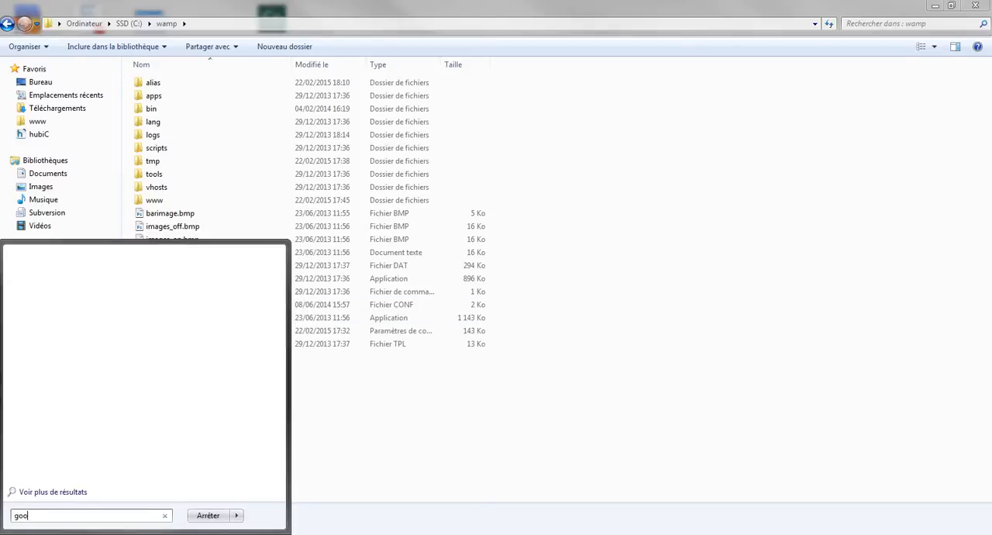
key("Return")
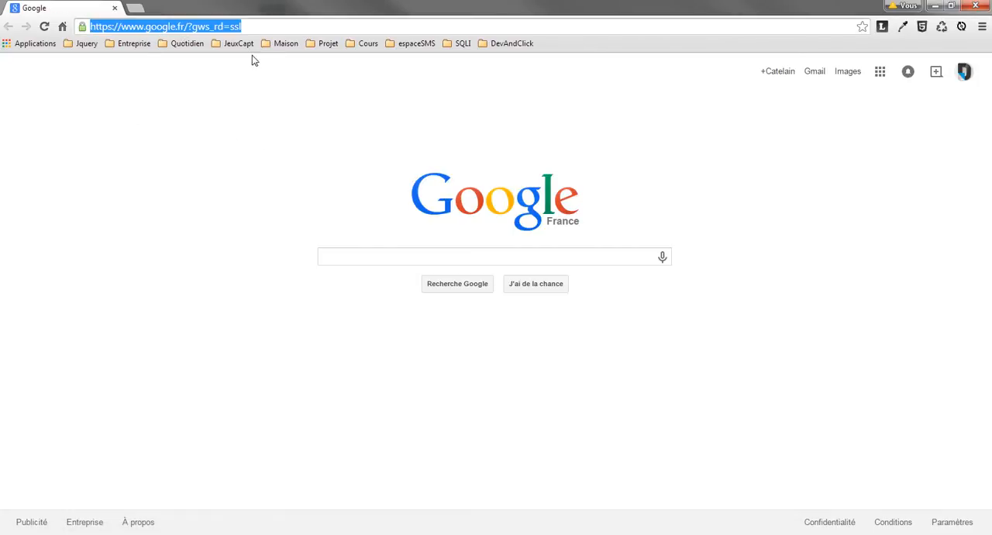
Load the local shop site at localhost/ecommerce/web/app_dev.php/ and examine its address.
left_click(271, 29)
key("ctrl+a")
type("localhost")
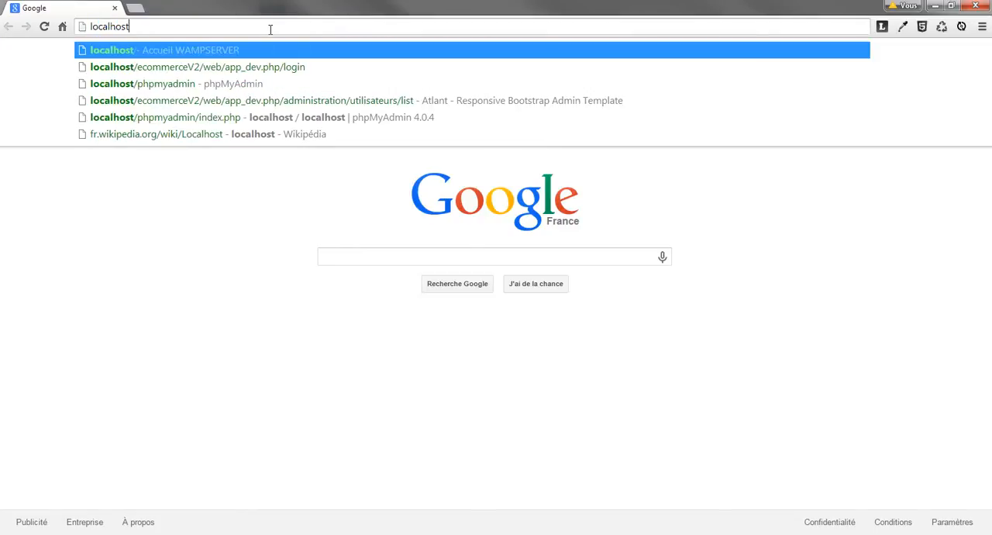
key("Down")
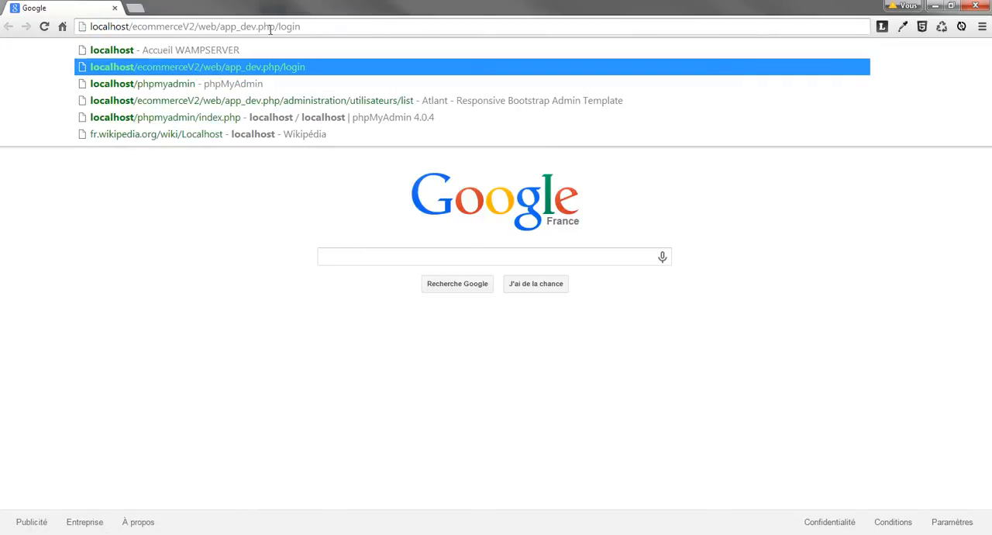
left_click(195, 26)
key("BackSpace")
key("BackSpace")
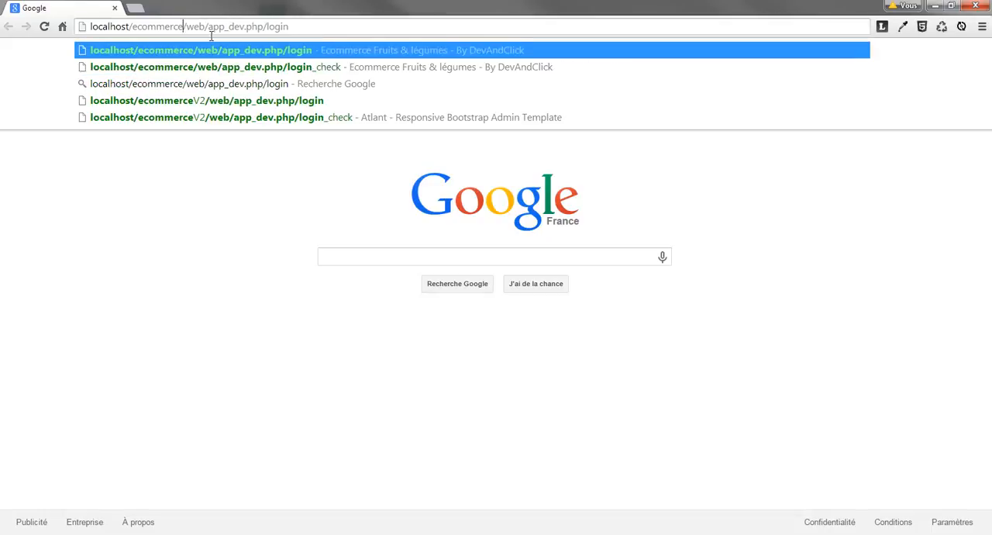
double_click(276, 30)
key("BackSpace")
key("Return")
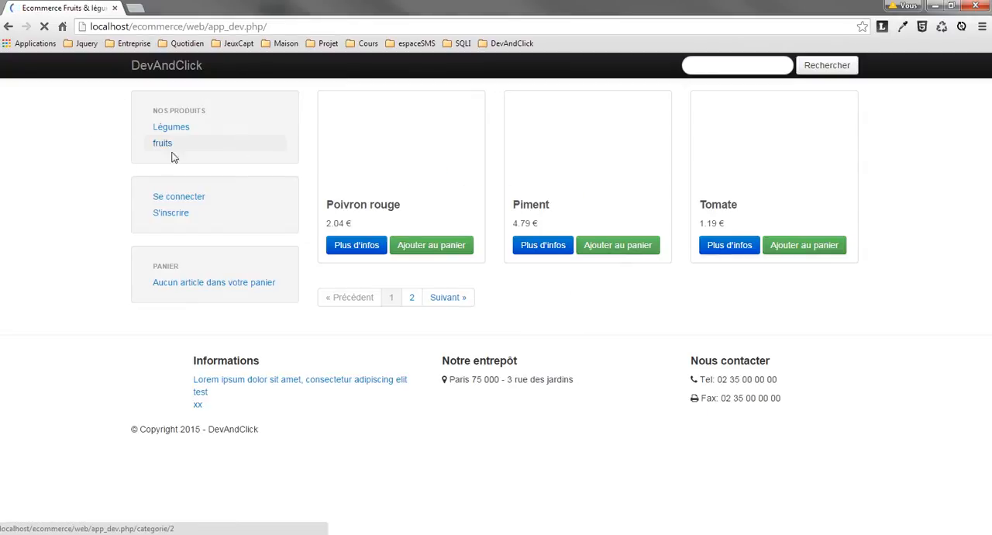
left_click(305, 26)
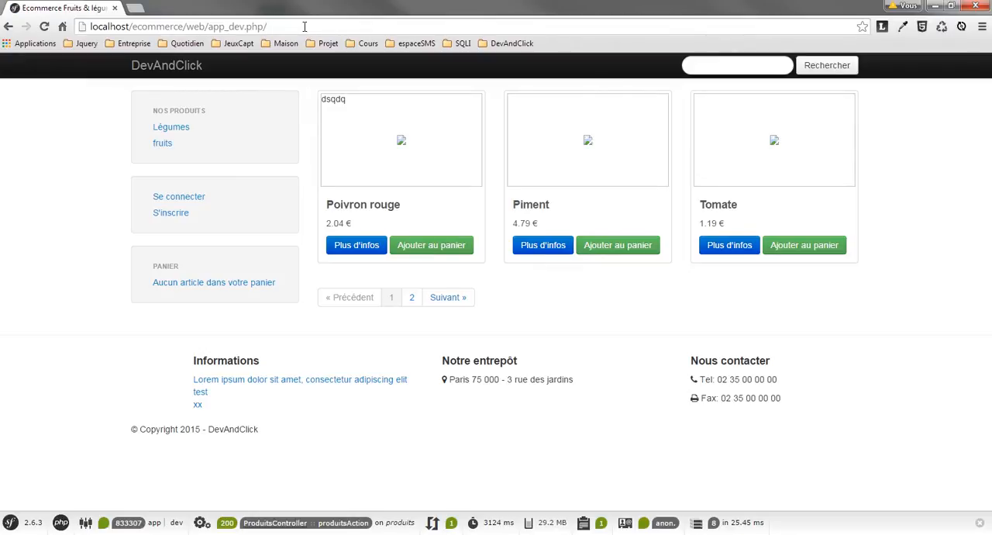
left_click(300, 29)
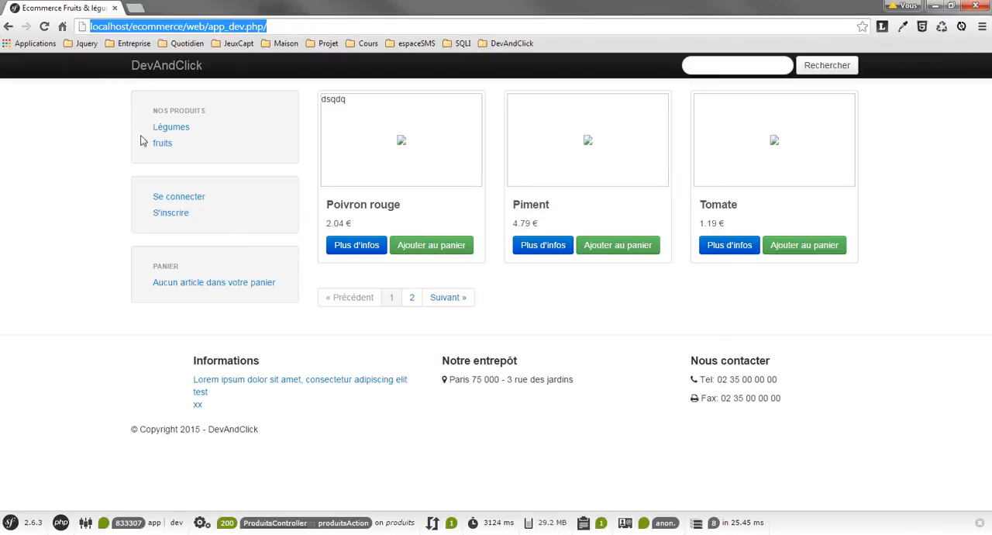
left_click(77, 146)
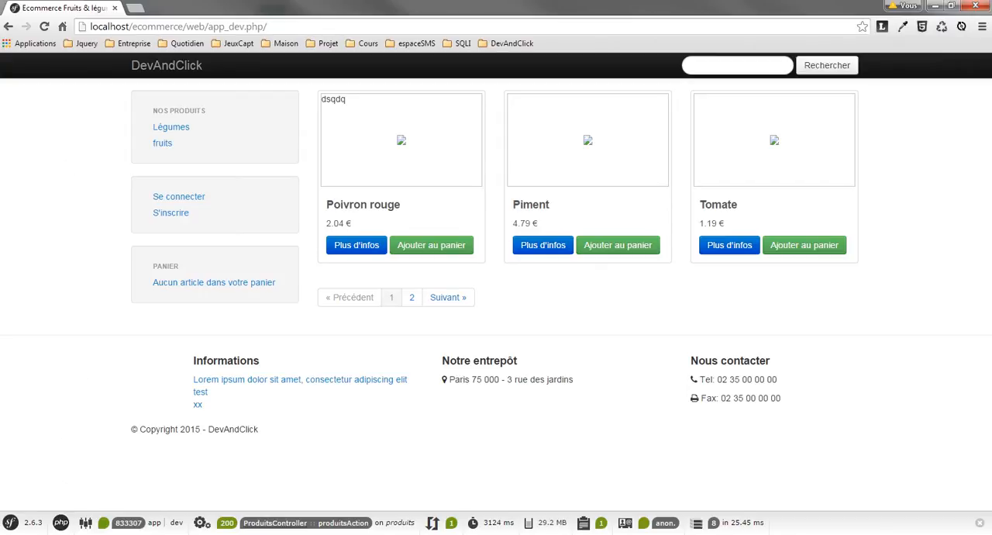
Switch to the wamp folder in Windows Explorer, check the contents of the alias folder and return to wamp.
left_click(59, 534)
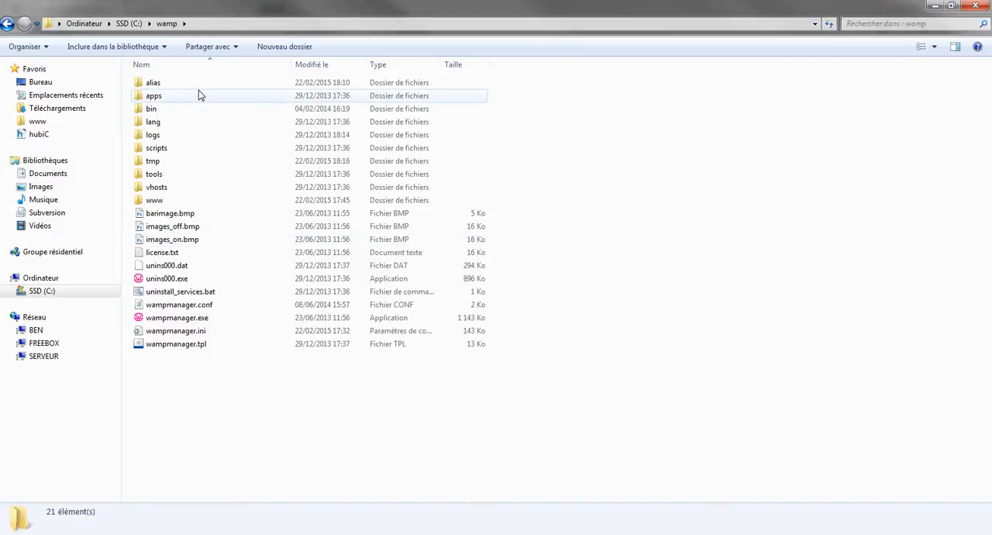
double_click(165, 83)
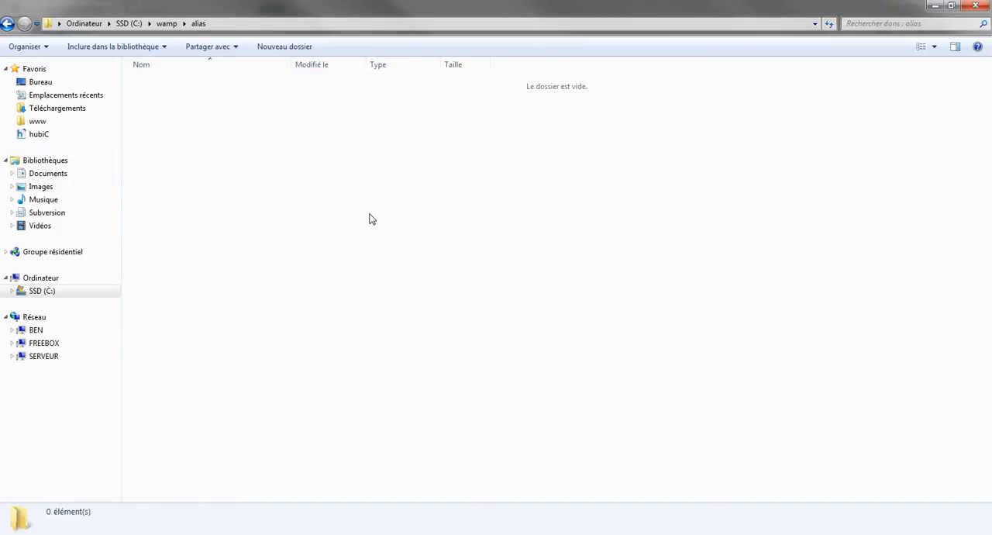
left_click(170, 25)
double_click(153, 85)
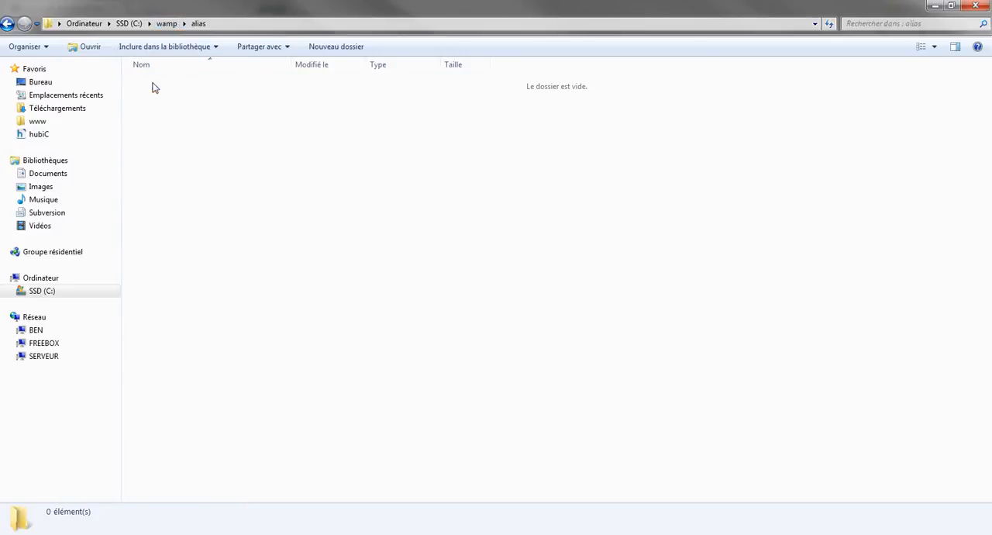
key("BackSpace")
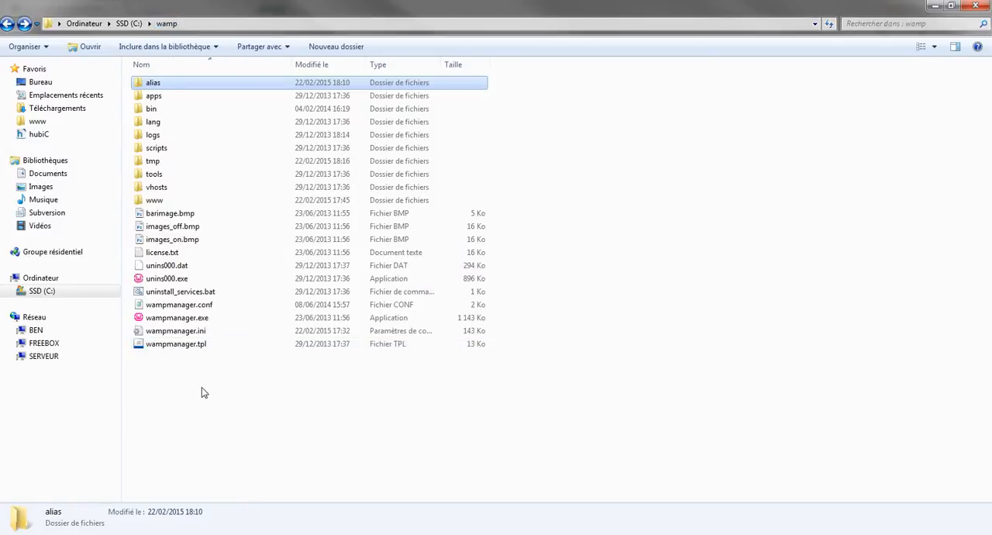
Open the www folder in a new window, create a folder named tutoriel there and enter it.
right_click(153, 202)
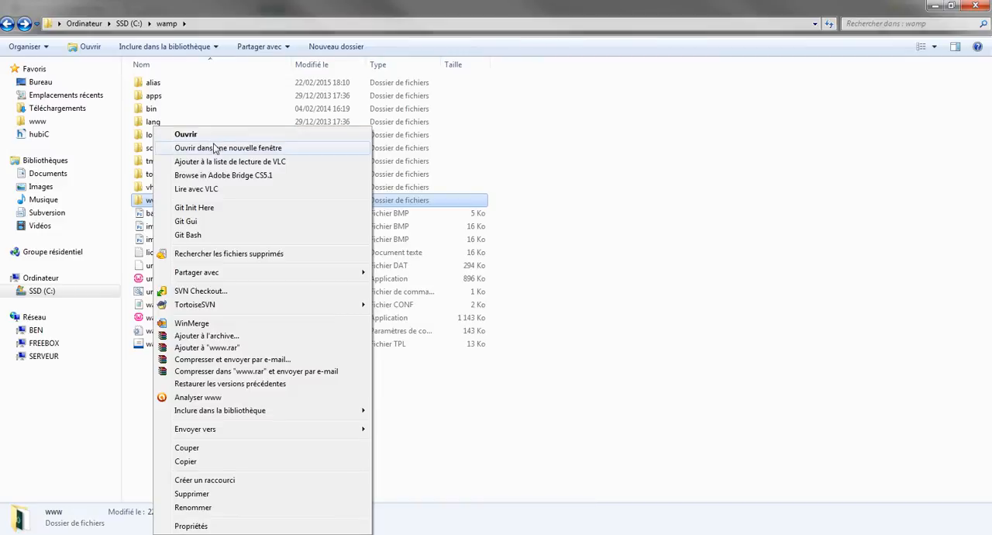
left_click(215, 148)
right_click(499, 467)
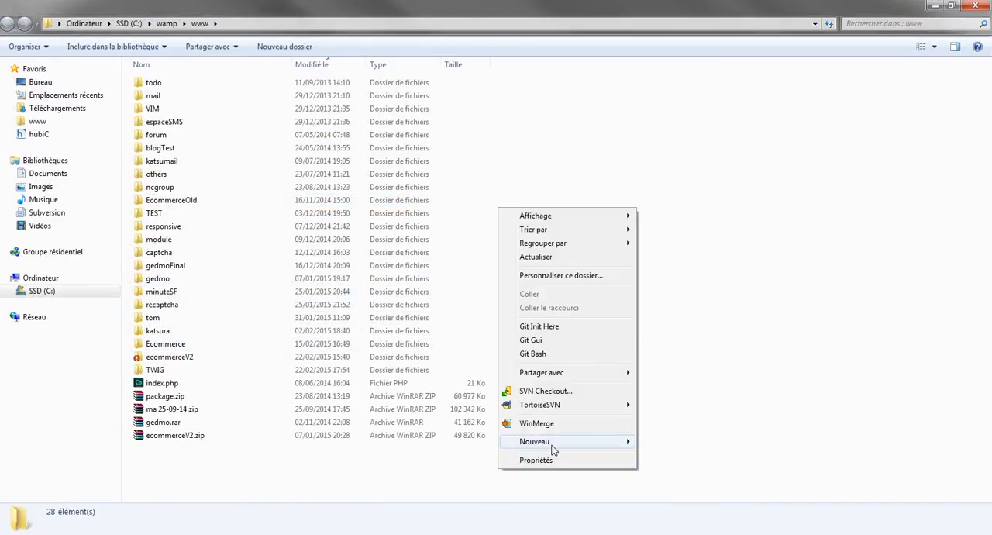
mouse_move(554, 450)
left_click(686, 286)
type("tutor")
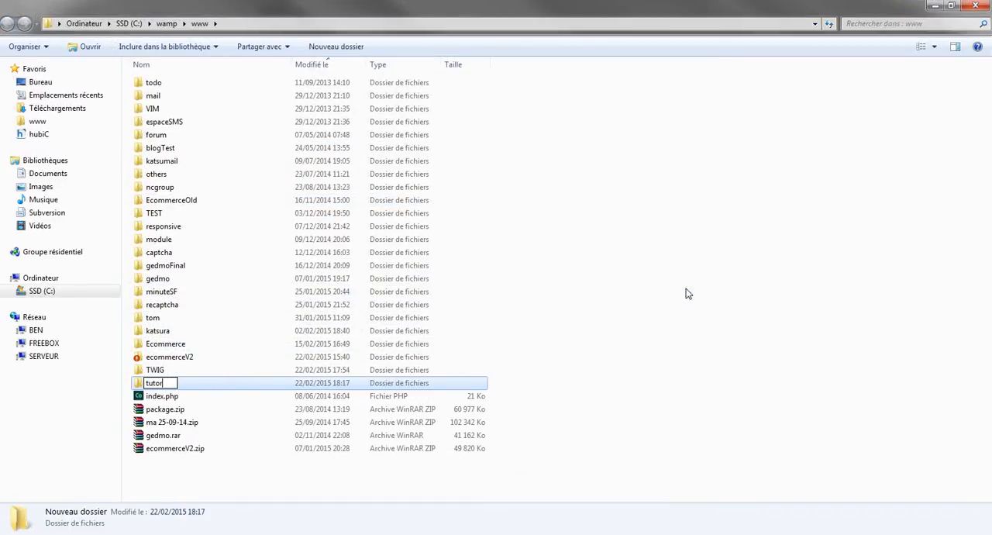
type("iel")
key("Return")
key("Return")
Create a new text document in the tutoriel folder and name it index.php, replacing the txt extension.
right_click(313, 256)
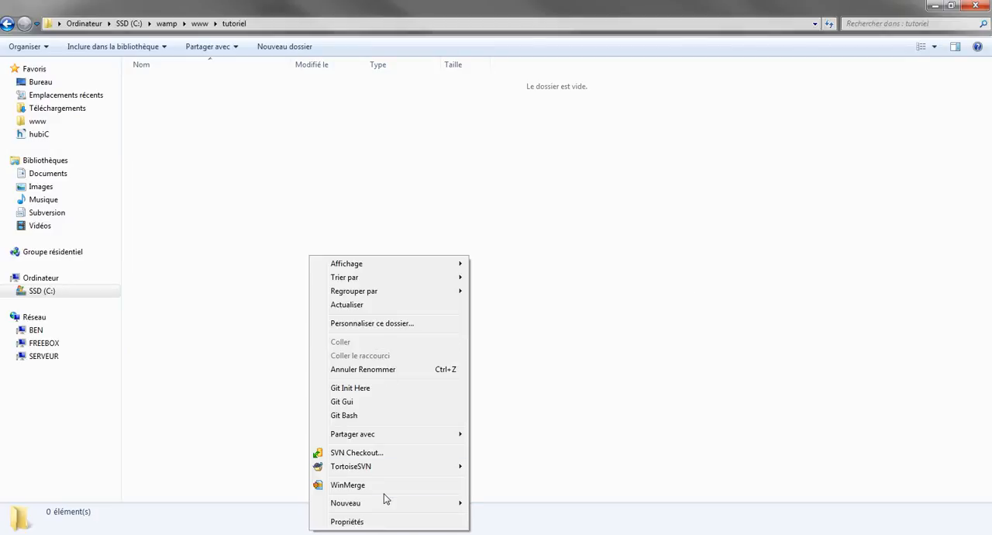
mouse_move(385, 500)
left_click(533, 462)
type("in")
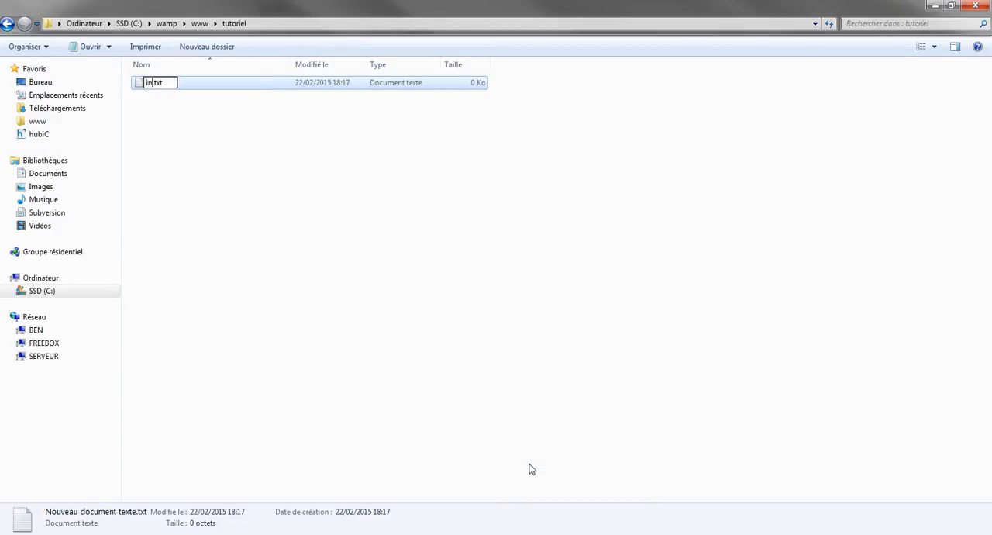
type("dex.php")
key("Delete")
key("Delete")
key("Delete")
key("Delete")
key("Return")
key("Return")
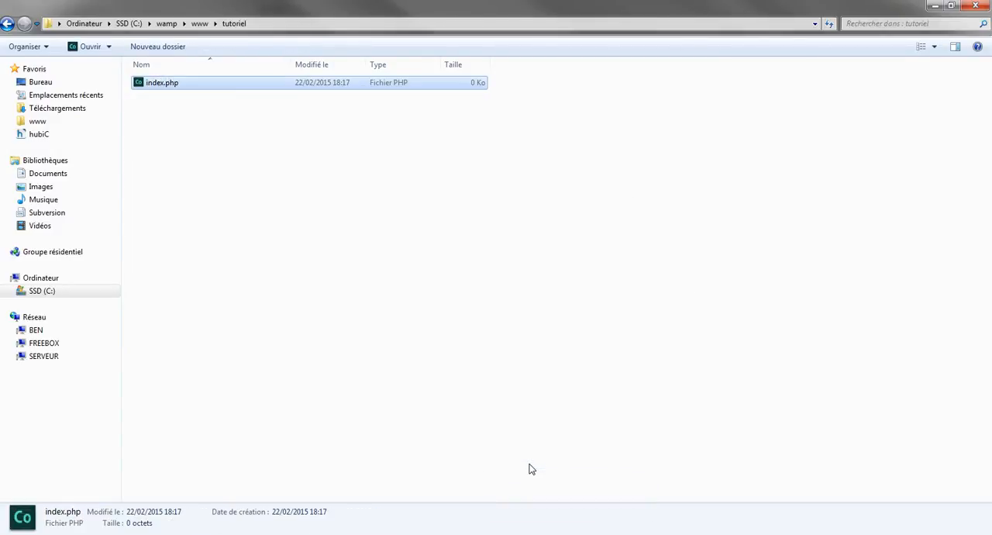
Open index.php in Notepad++, write the line "Virtual HOST OK !" and save the file.
right_click(169, 82)
left_click(217, 116)
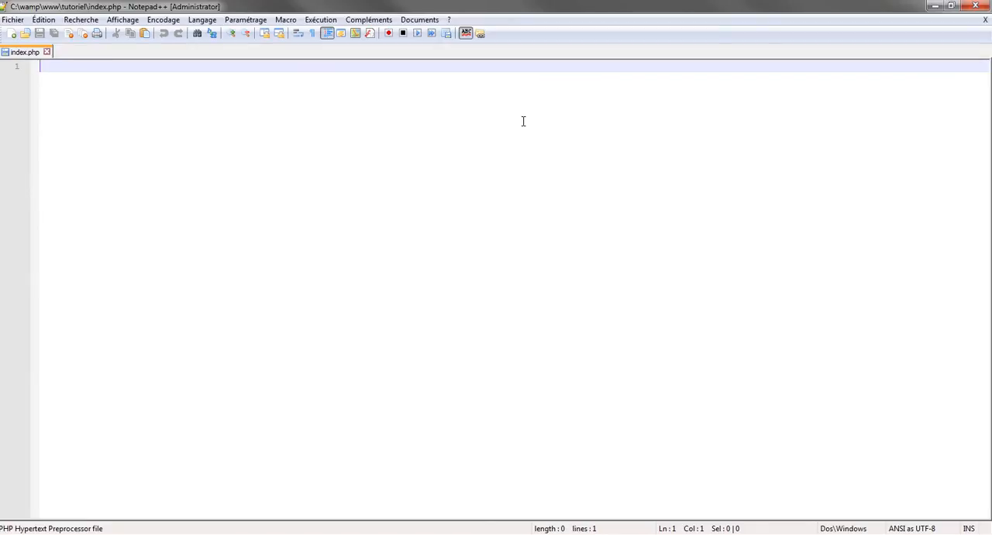
type("<?")
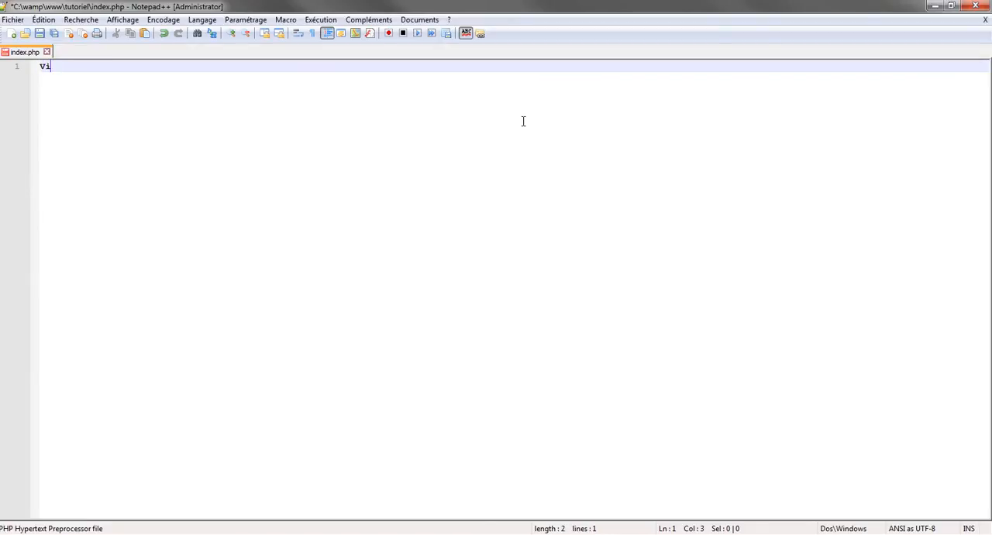
type("rtual HOST OK")
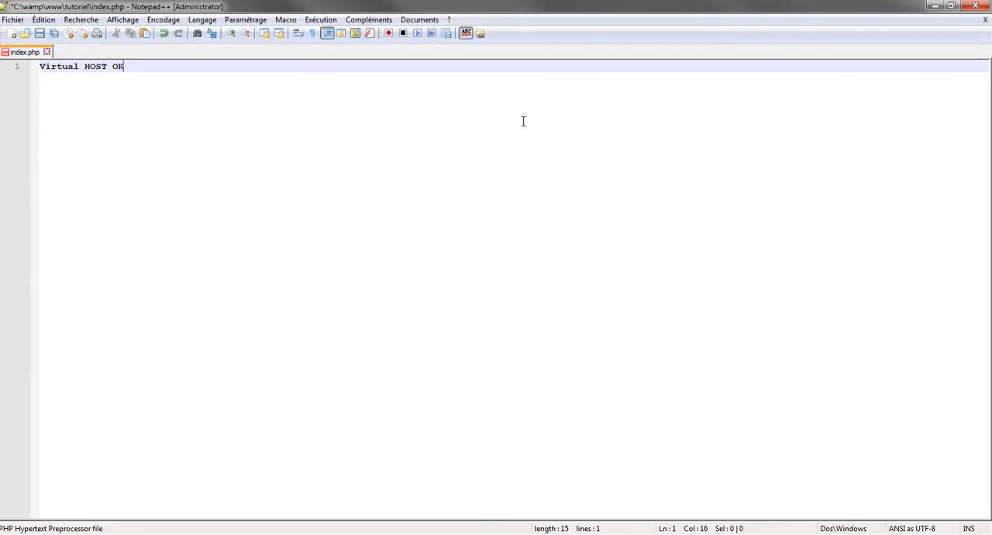
key("ctrl+s")
key("shift+Left")
key("shift+Left")
key("shift+Left")
key("shift+Left")
key("shift+Left")
key("shift+Left")
key("shift+Left")
key("shift+Left")
key("shift+Left")
key("shift+Left")
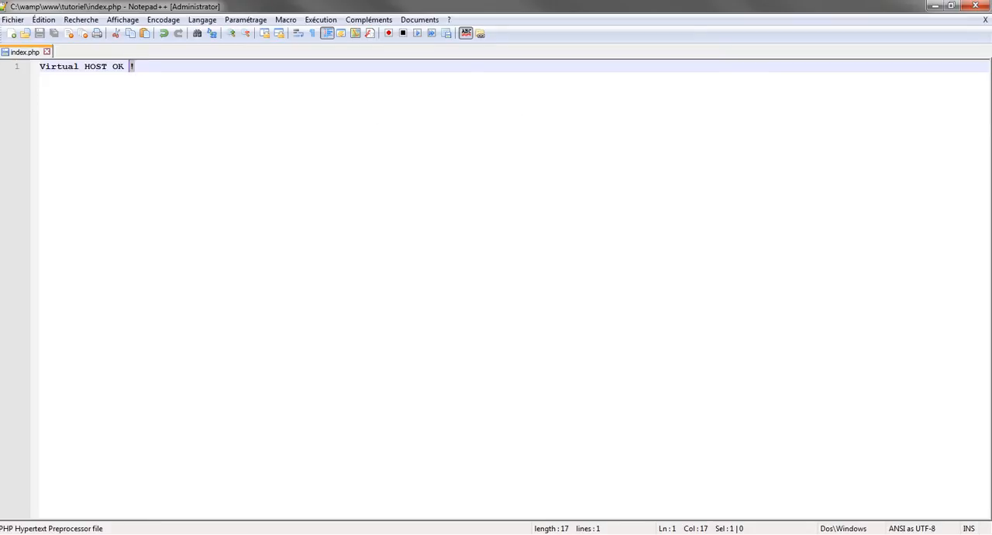
Wrap the "Virtual HOST OK !" text in <h1> and </h1> tags and save index.php.
key("Home")
type("<h1<")
key("End")
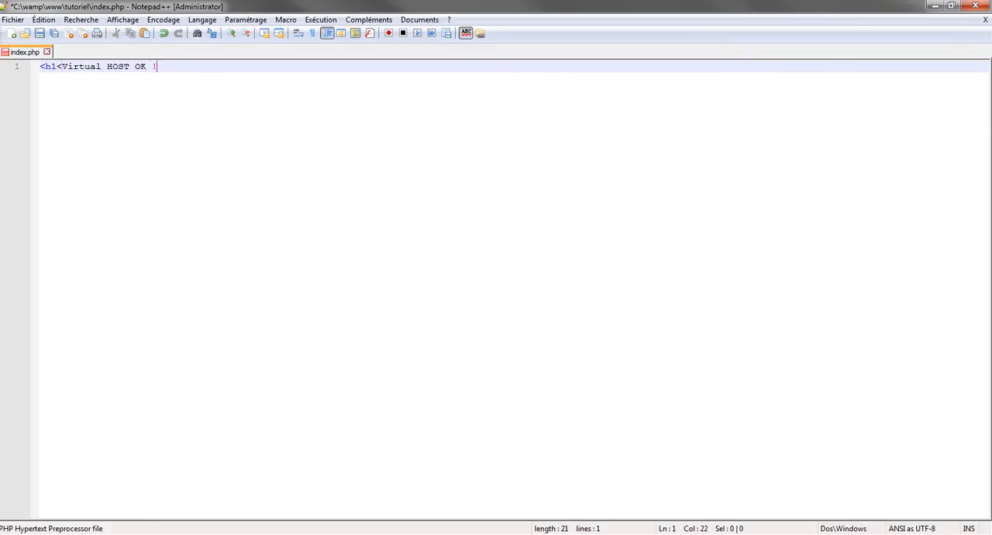
left_click(63, 68)
key("BackSpace")
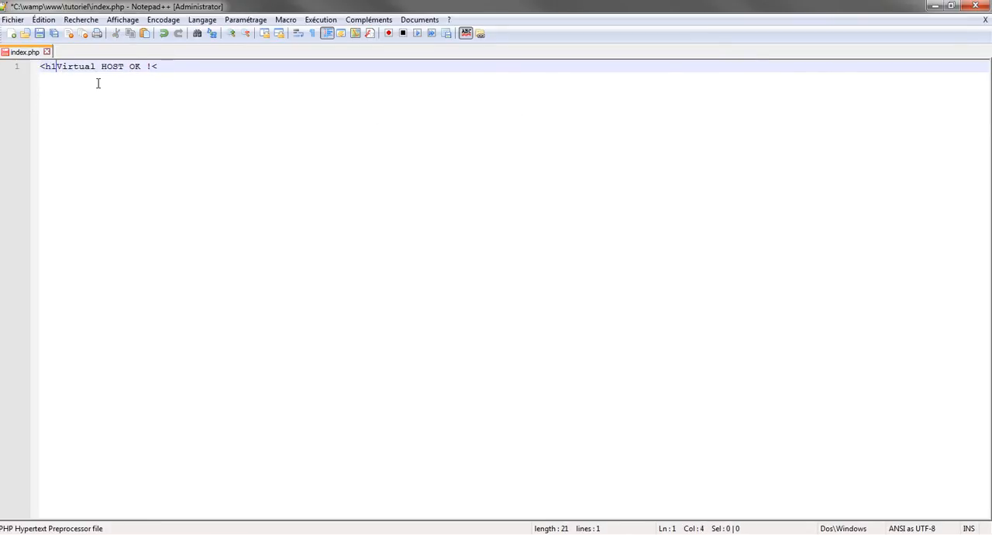
type(">")
key("End")
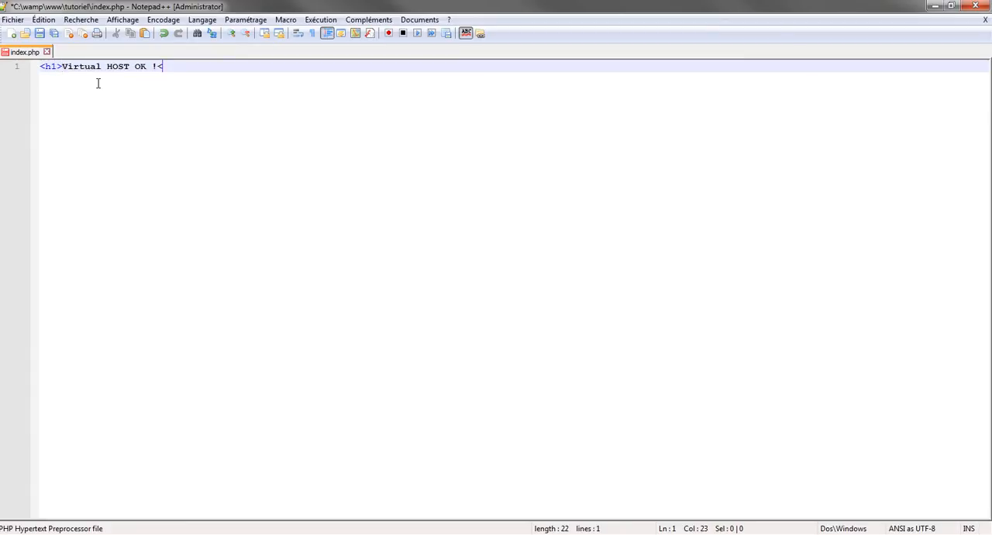
type("/h1>")
key("ctrl+s")
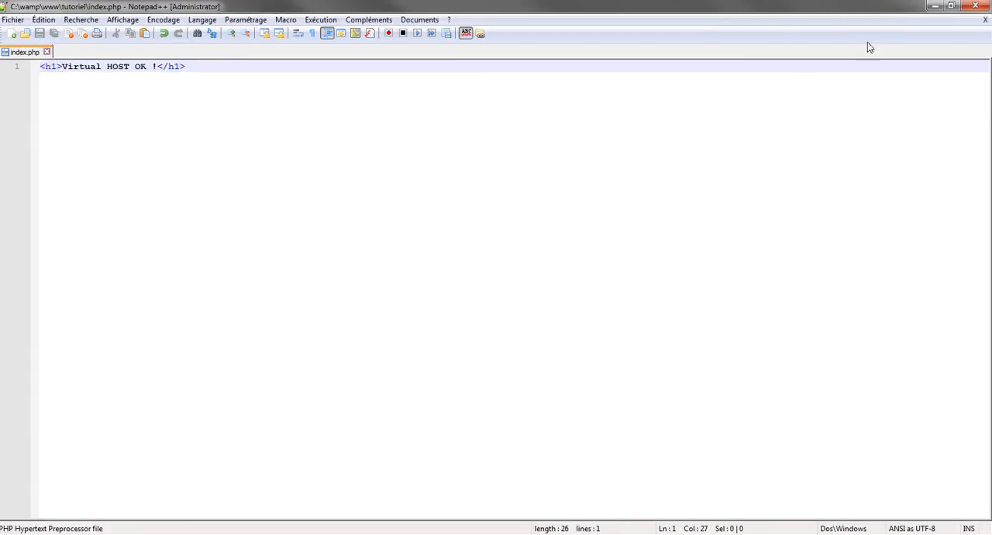
Close the text editor and go back up from tutoriel to the www folder.
left_click(975, 8)
left_click(272, 245)
key("BackSpace")
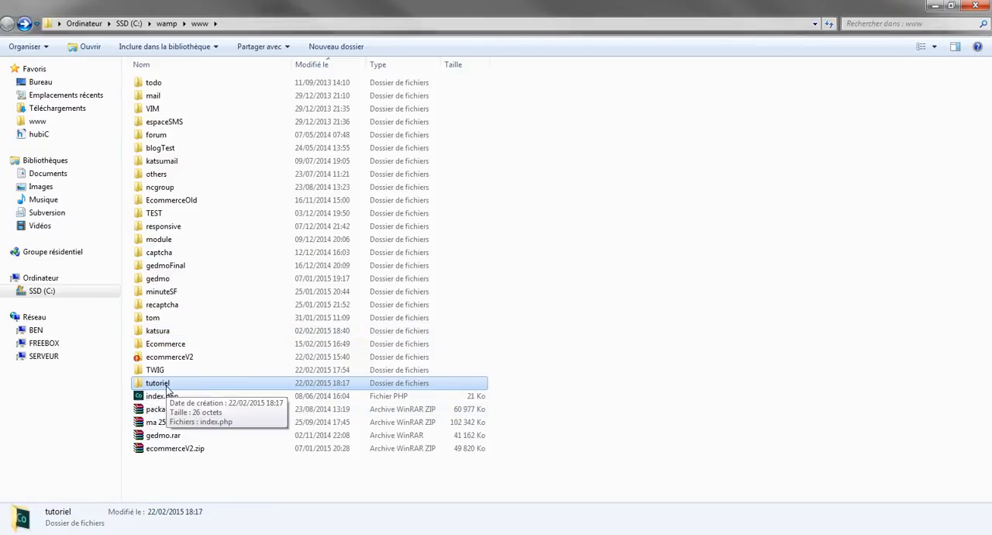
Switch to Chrome and load localhost/tutoriel/ in a new tab.
key("alt+Tab")
key("ctrl+t")
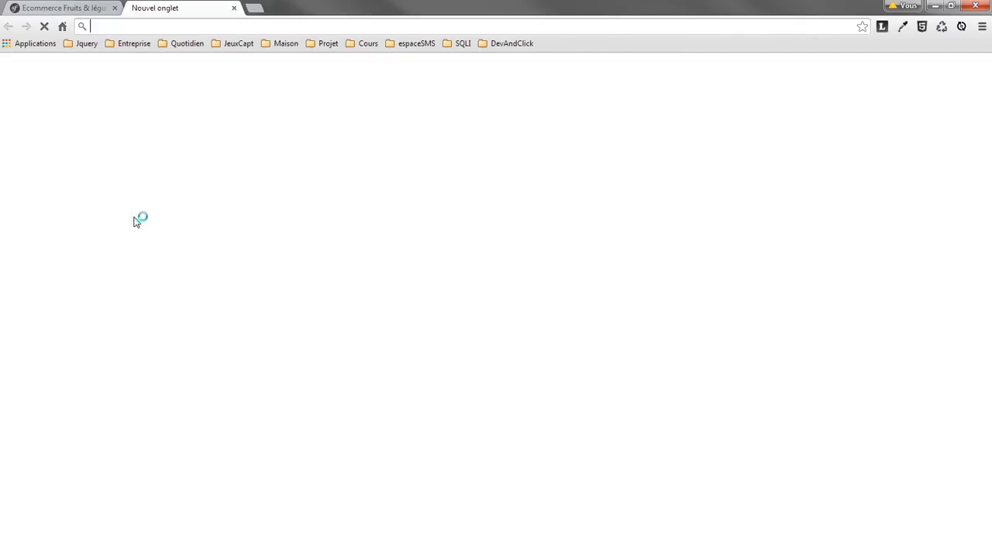
type("localh")
key("BackSpace")
key("BackSpace")
key("BackSpace")
key("BackSpace")
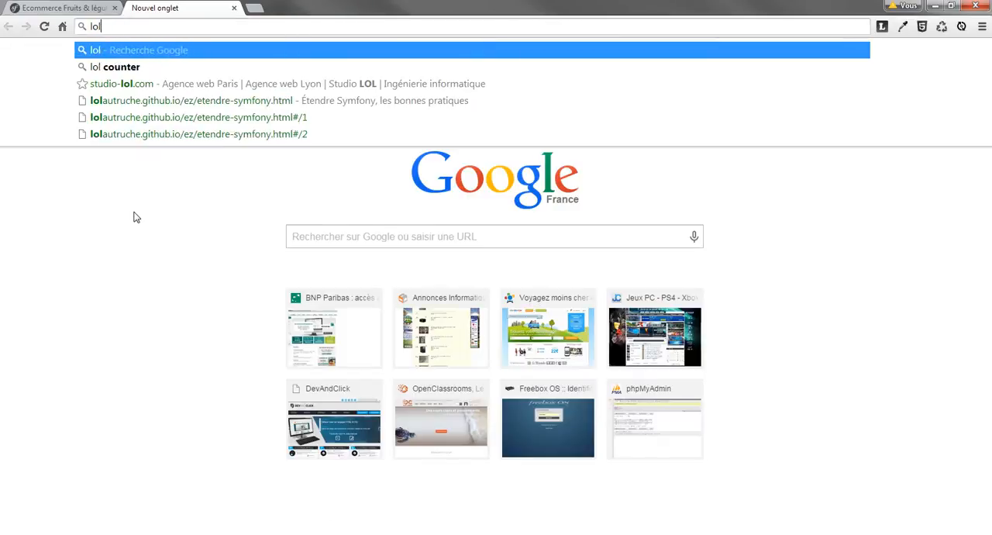
type("calm")
key("BackSpace")
type("host/t")
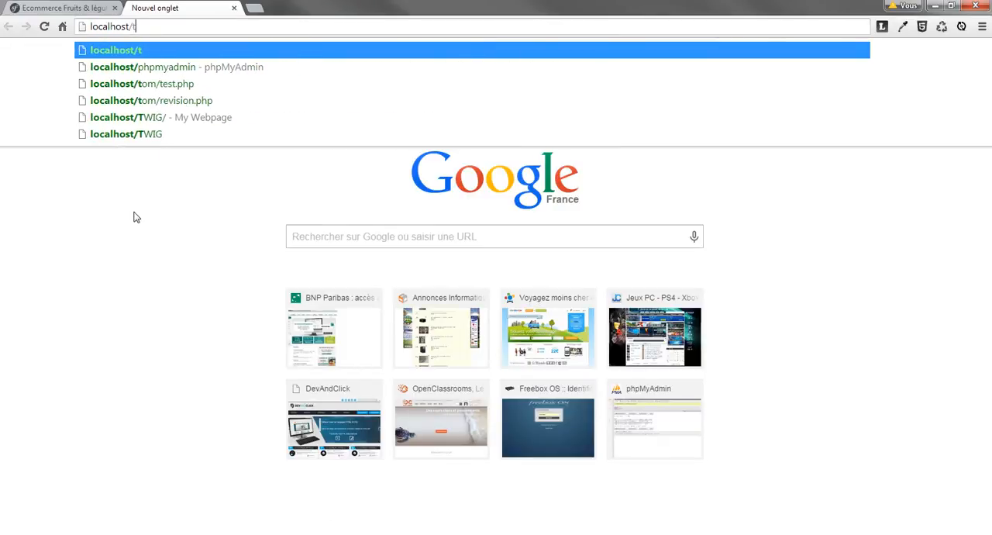
type("utoriel/")
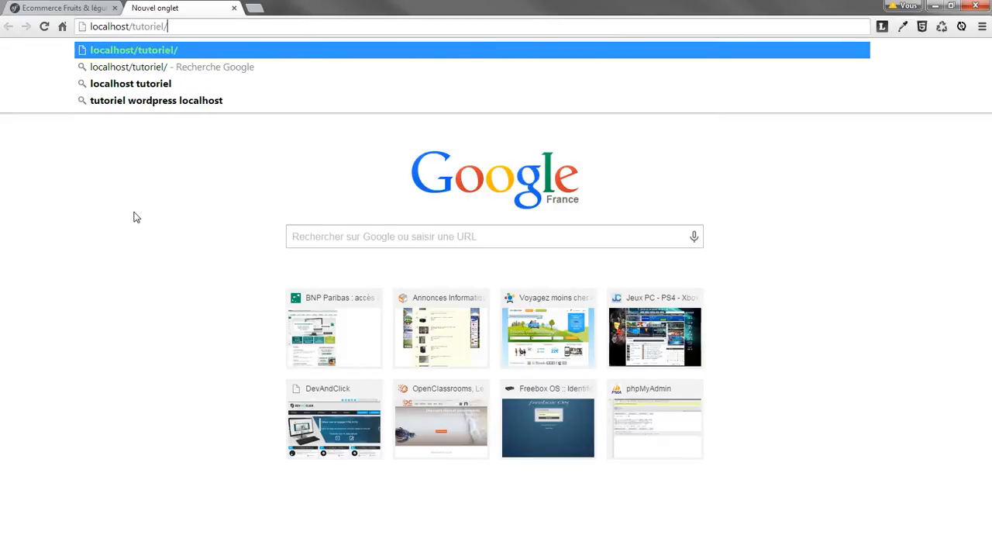
key("Return")
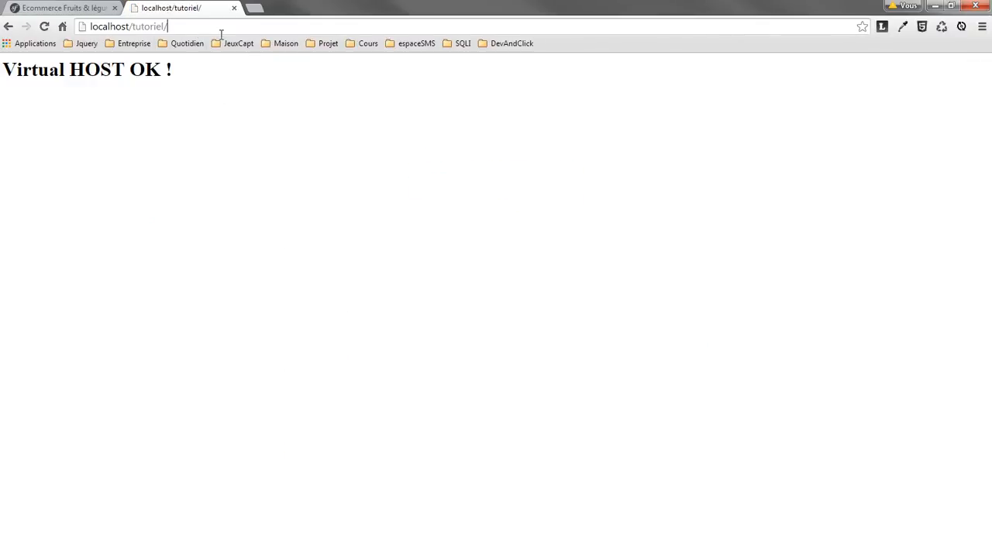
Load localhost/tutoriel/index.php and examine the localhost part of the address.
type("index.php")
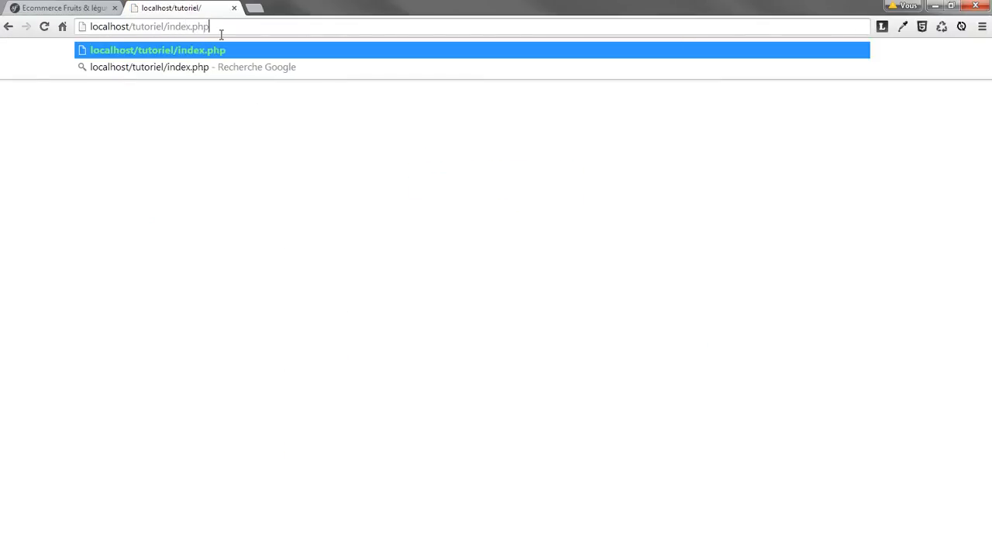
key("Return")
left_click_drag(168, 26, 51, 27)
left_click(233, 145)
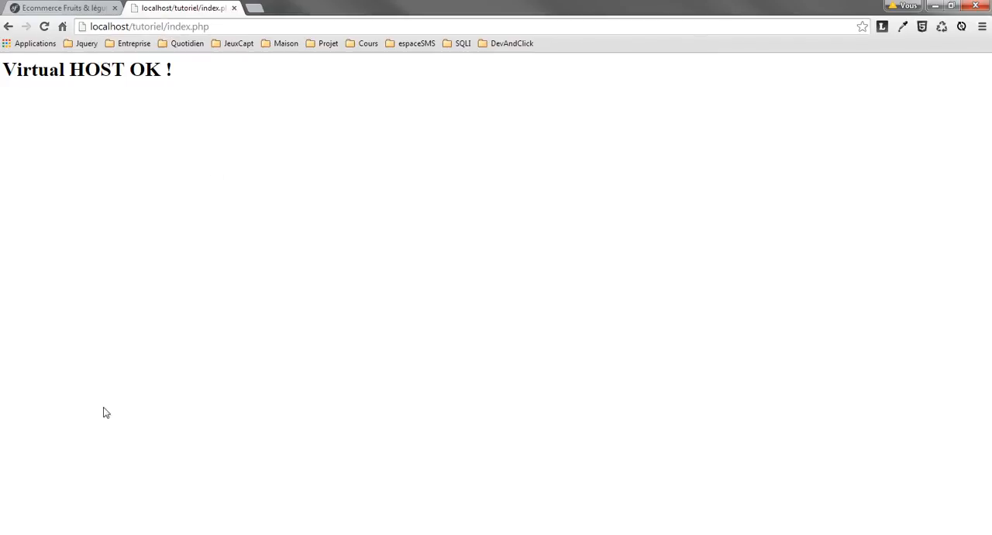
Switch to the file explorer, open wamp's alias folder and create a new text document in it.
mouse_move(60, 532)
left_click(118, 493)
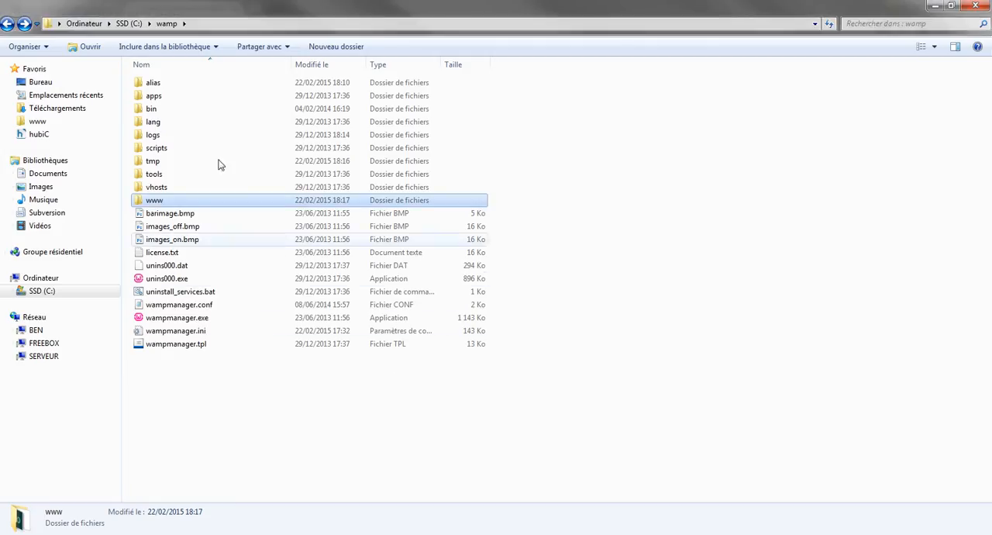
double_click(166, 84)
left_click_drag(361, 5, 591, 104)
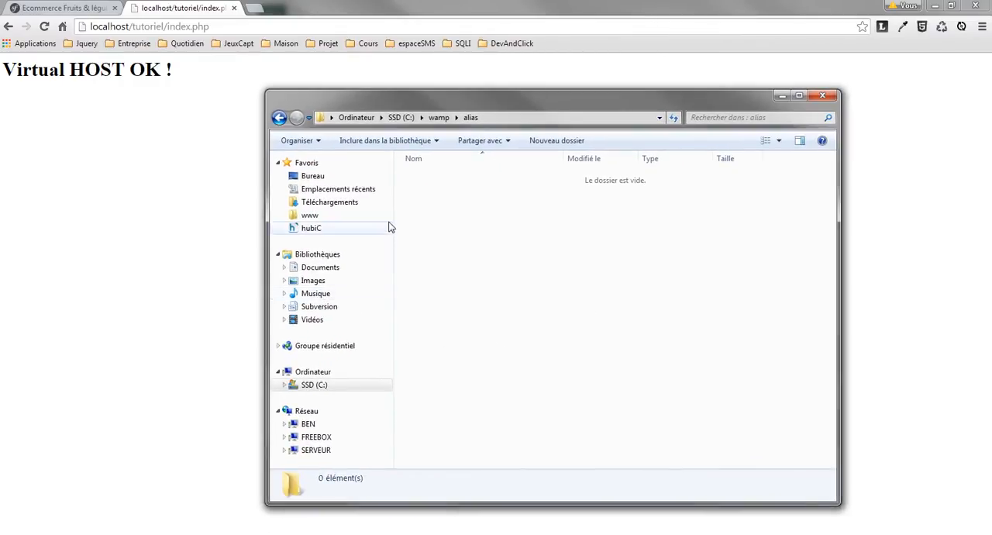
right_click(465, 230)
mouse_move(524, 484)
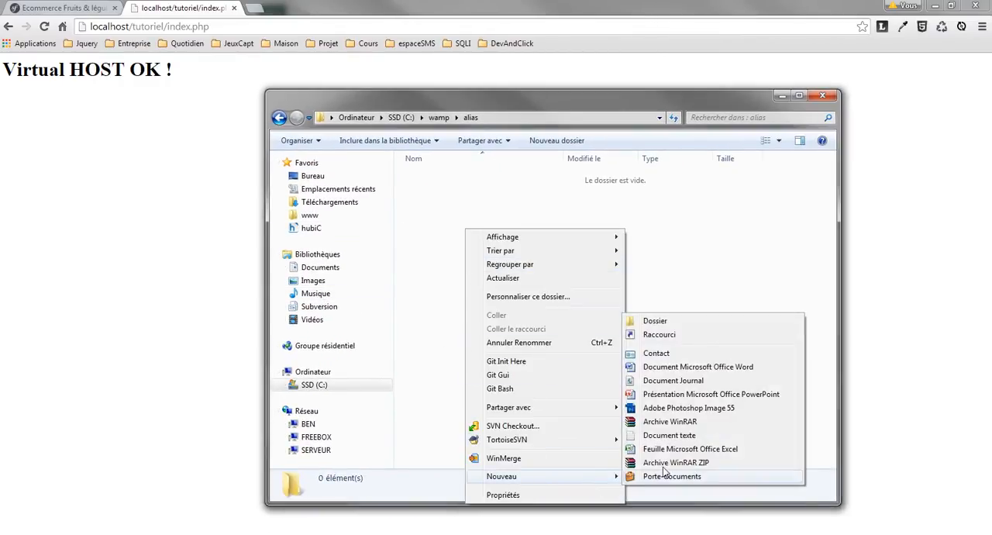
left_click(683, 439)
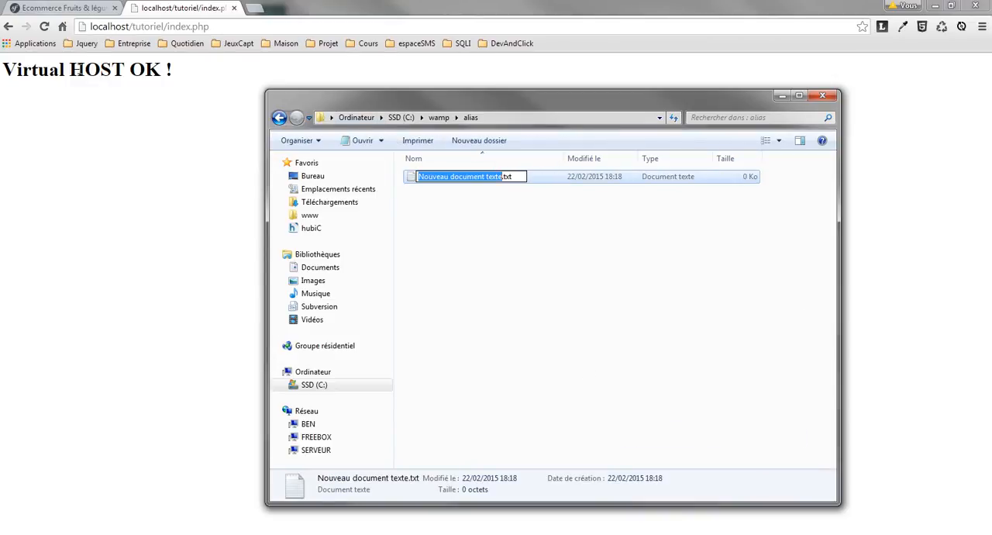
Rename the new text document as tutoriel.conf, matching the project folder name in the page address.
left_click(147, 26)
double_click(147, 27)
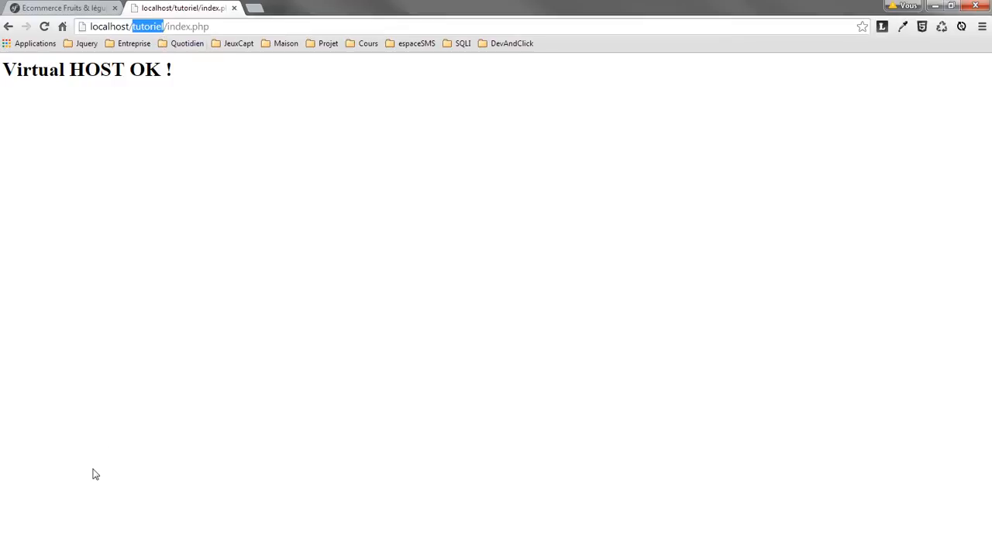
key("alt+Tab")
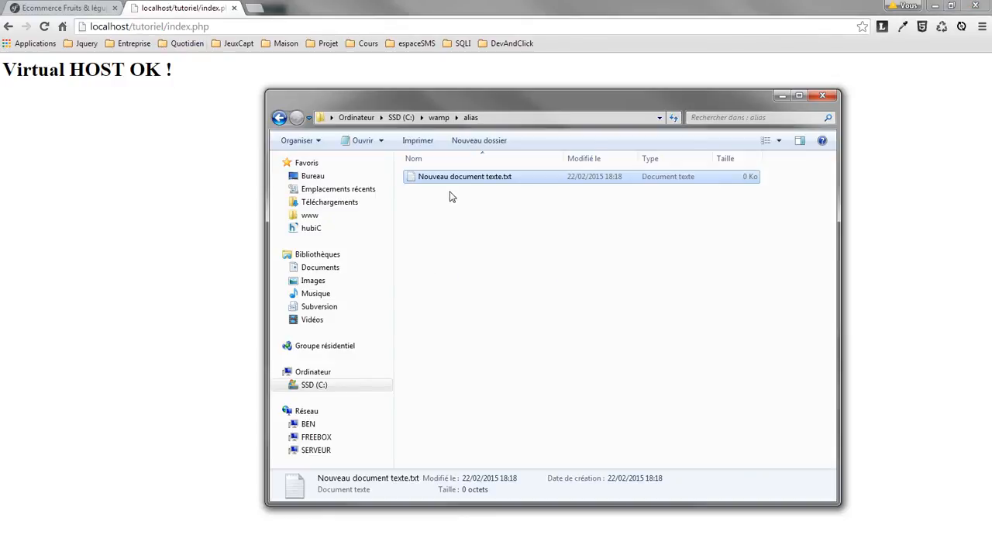
key("F2")
type("tutoriel.conf.txt")
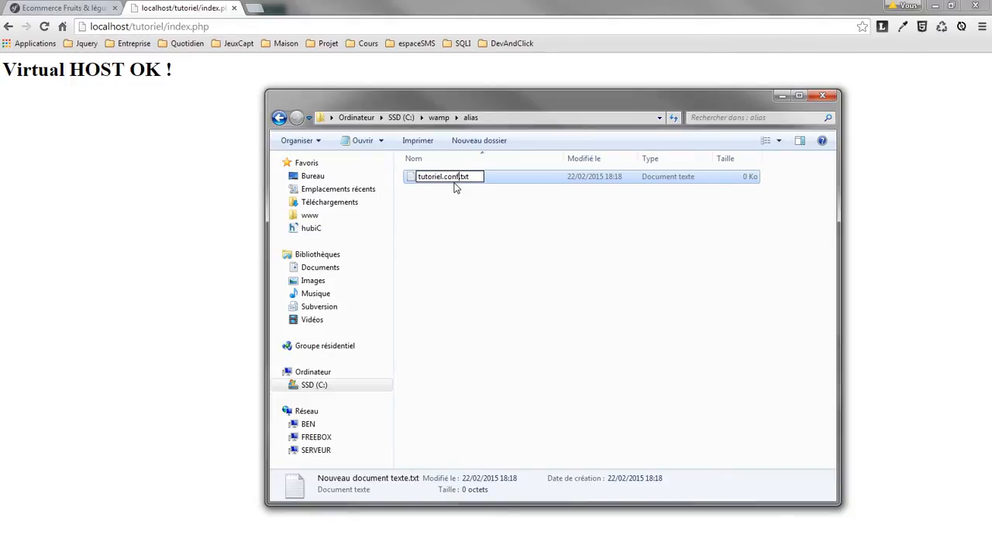
key("shift+End")
key("Delete")
key("Return")
key("Return")
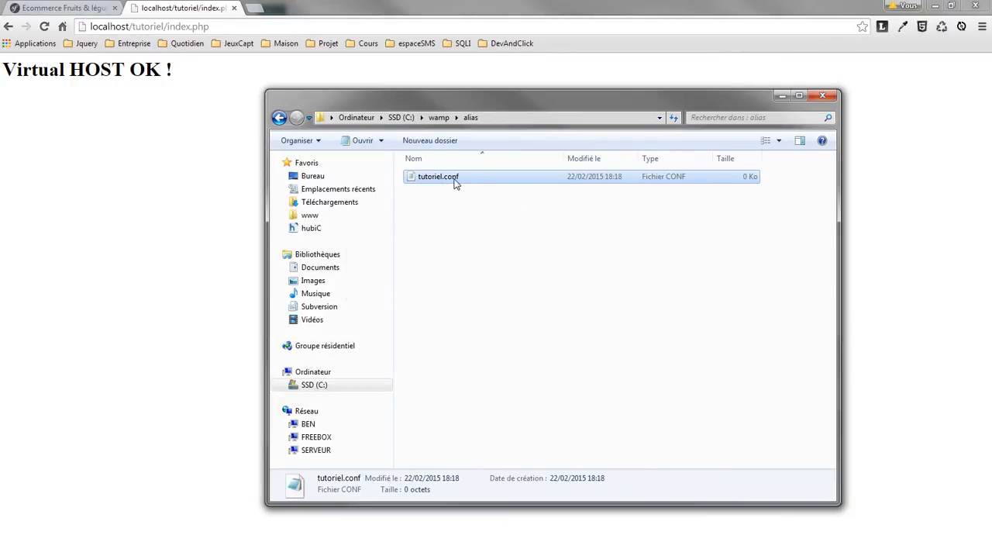
Open tutoriel.conf in Notepad++ and reposition the editor window over the browser.
right_click(447, 180)
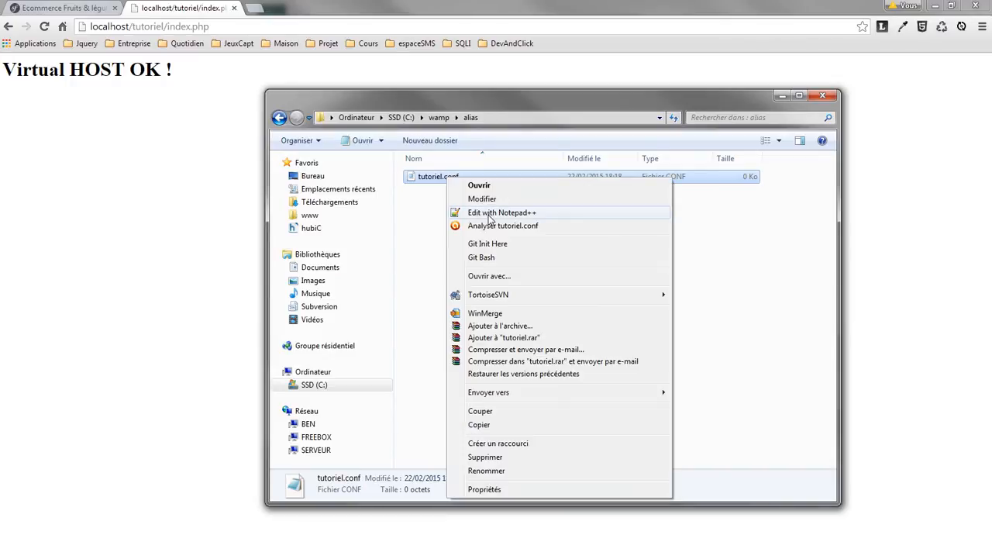
left_click(488, 211)
left_click_drag(295, 4, 497, 121)
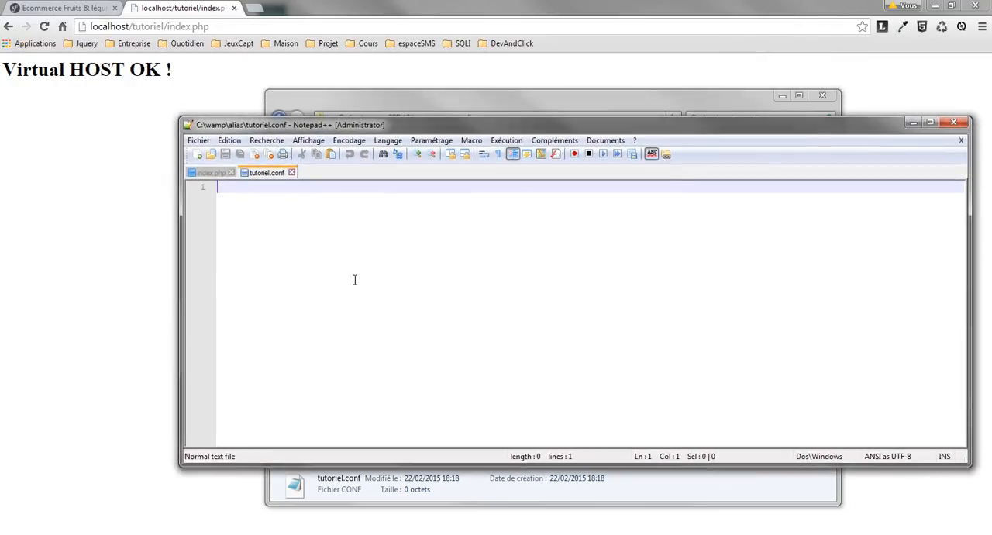
left_click_drag(382, 120, 363, 175)
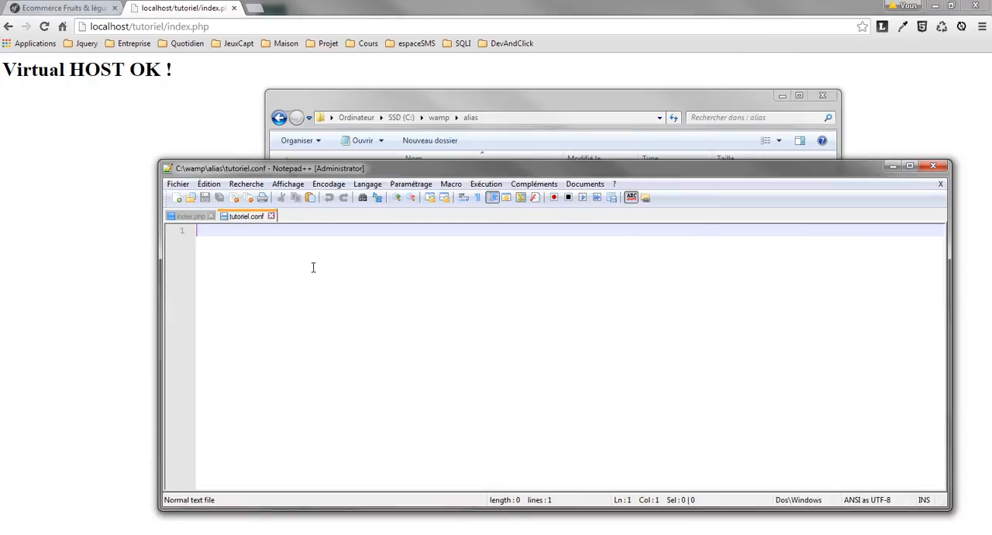
Write NameVirtualHost tutoriel.dev as the first line of tutoriel.conf and start a new line below it.
type("NAME")
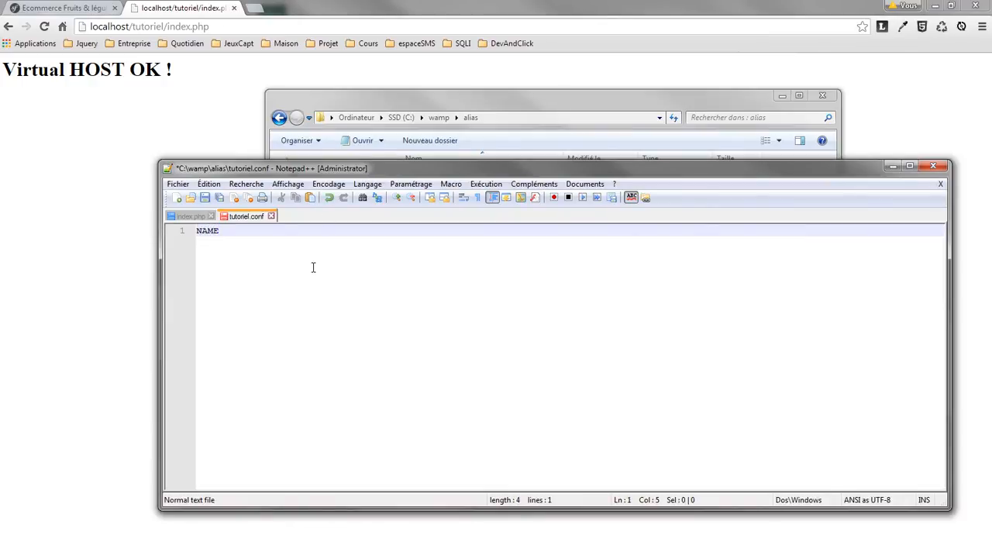
key("BackSpace")
key("BackSpace")
key("BackSpace")
type("ameVirtualHost")
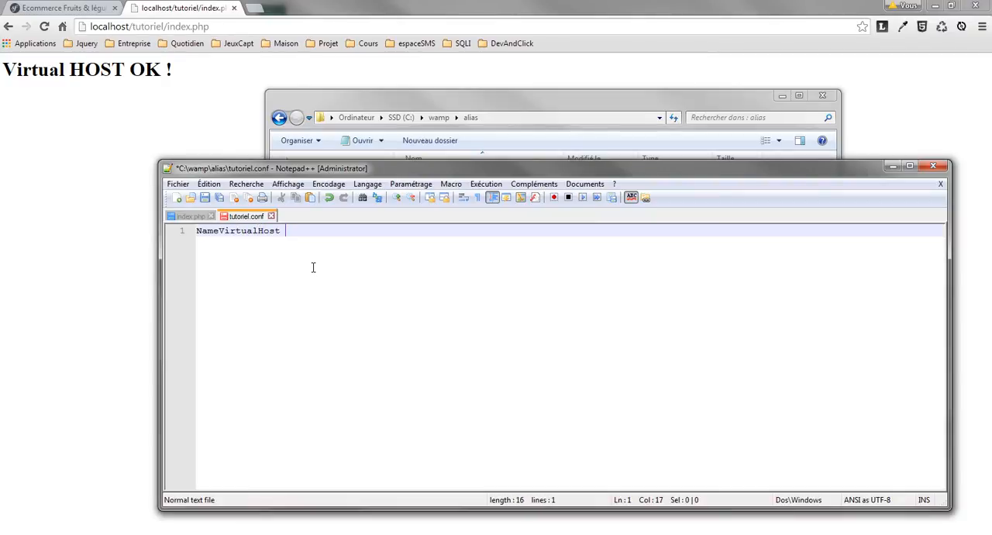
type(" tutoriel.dev")
left_click_drag(338, 238, 392, 238)
left_click(380, 248)
key("Return")
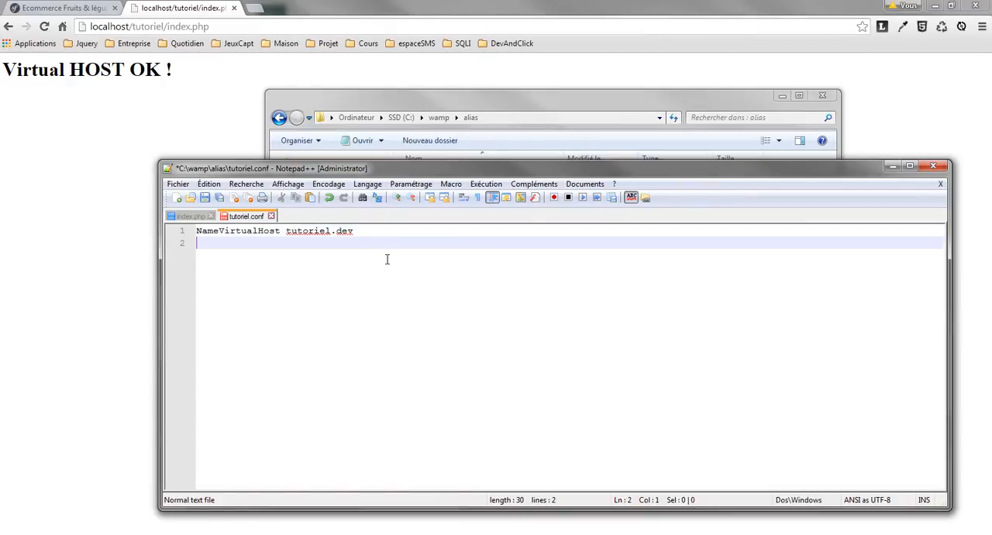
Add the opening tag <VirtualHost tutoriel.dev> on the second line.
left_click_drag(310, 168, 306, 163)
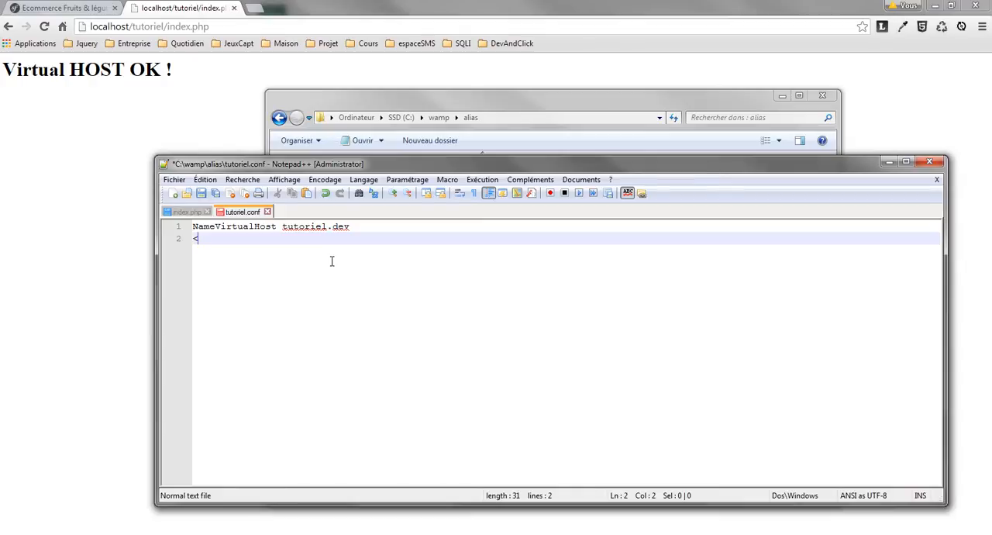
type("<VirtualHost")
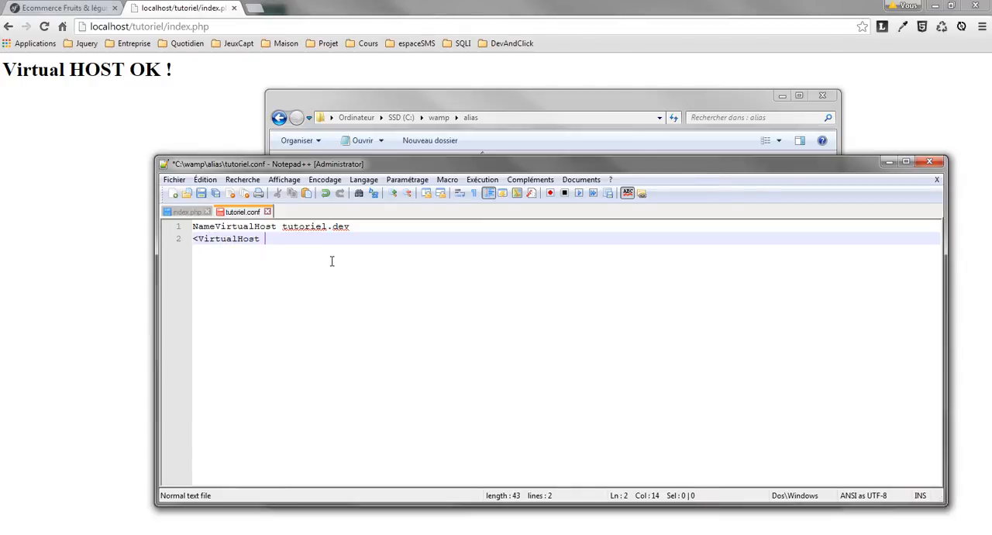
type(" tutoriel.dev>")
key("Return")
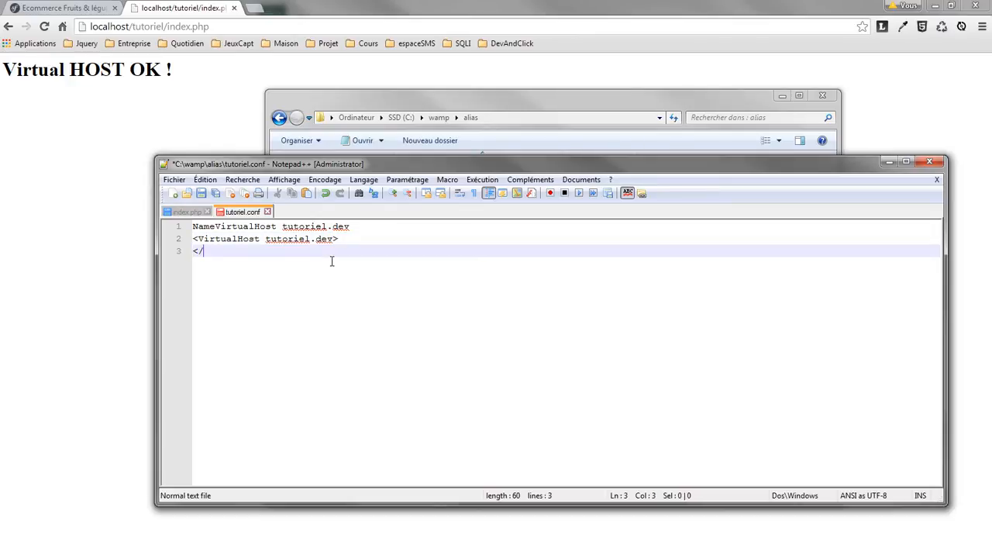
Add the closing tag </VirtualHost>, copying the tag name from the line above.
type("</")
double_click(248, 242)
key("ctrl+c")
left_click(248, 257)
key("ctrl+v")
type(">")
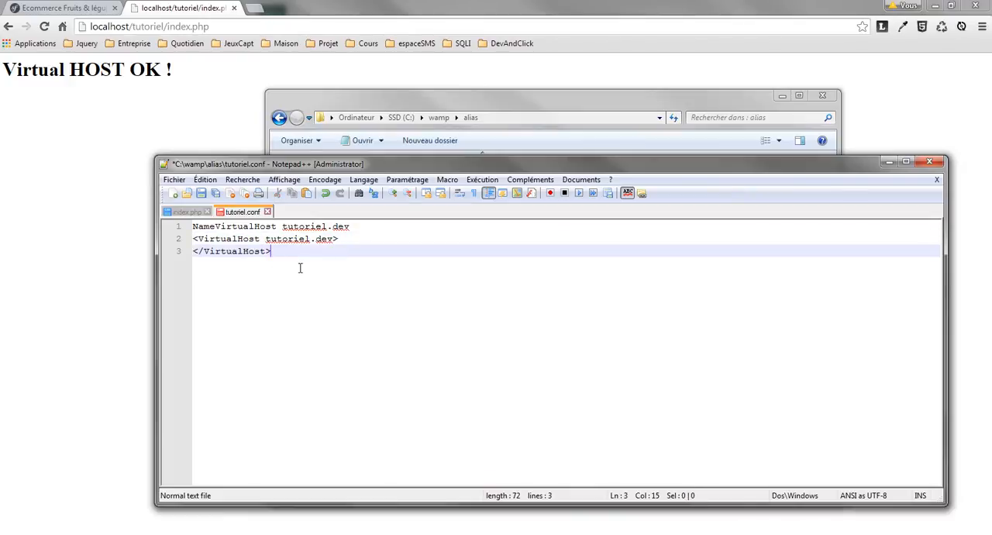
Insert an indented line with the DocumentRoot directive inside the VirtualHost block.
left_click(351, 243)
key("Return")
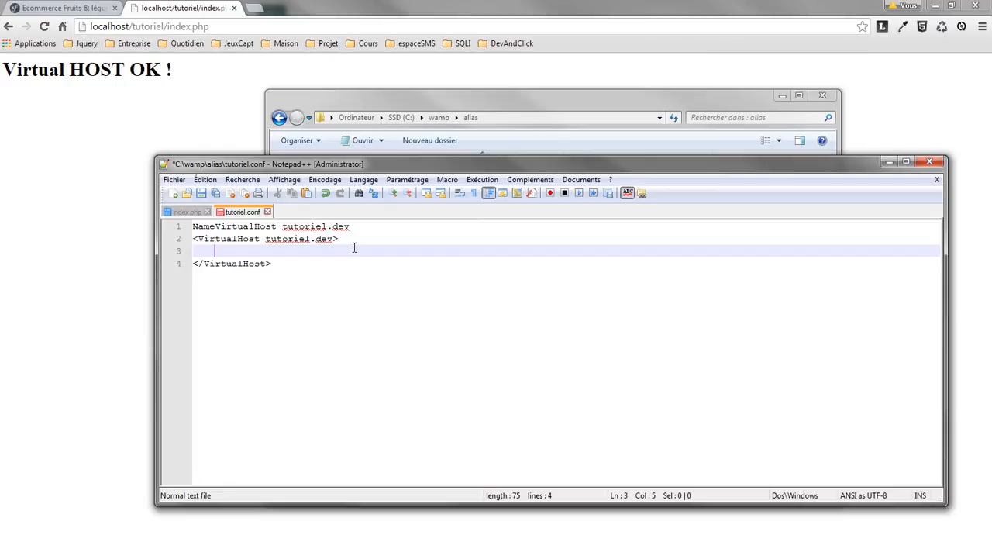
type("Docuement")
key("BackSpace")
key("BackSpace")
key("BackSpace")
key("BackSpace")
key("BackSpace")
type("mentRoot")
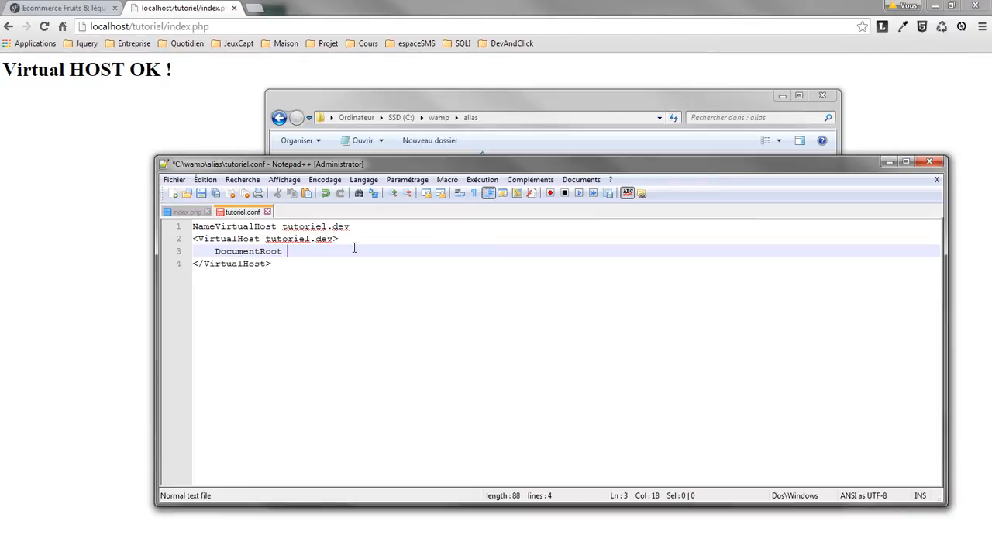
Give DocumentRoot the path c:/wamp/www/tutoriel/, save, and start another line below it.
left_click_drag(351, 229, 287, 230)
left_click(316, 257)
type("c:/wamp/www/tutoriel/")
key("ctrl+s")
key("Return")
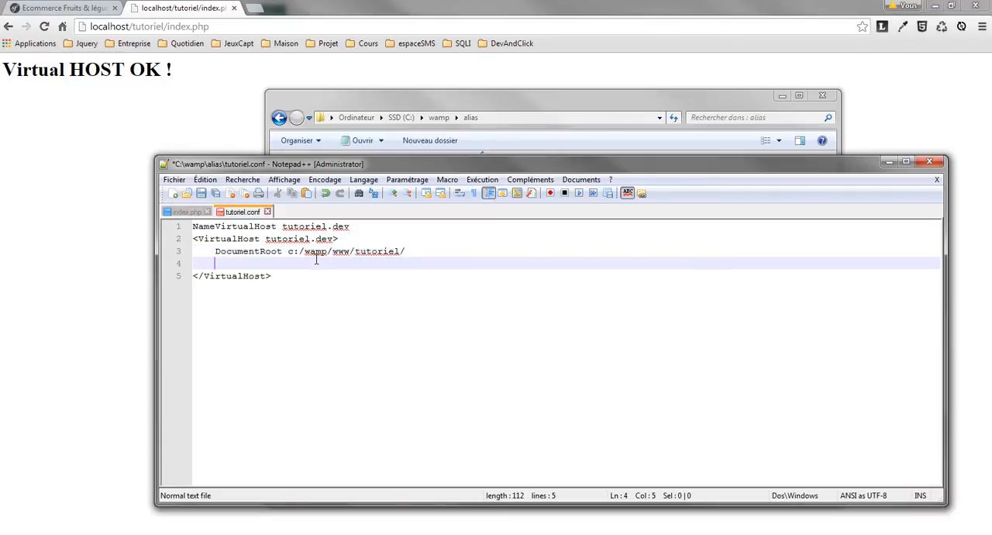
Add the directive ServerName tutoriel.dev under DocumentRoot and save tutoriel.conf.
type("SER")
type("rver")
type("Name")
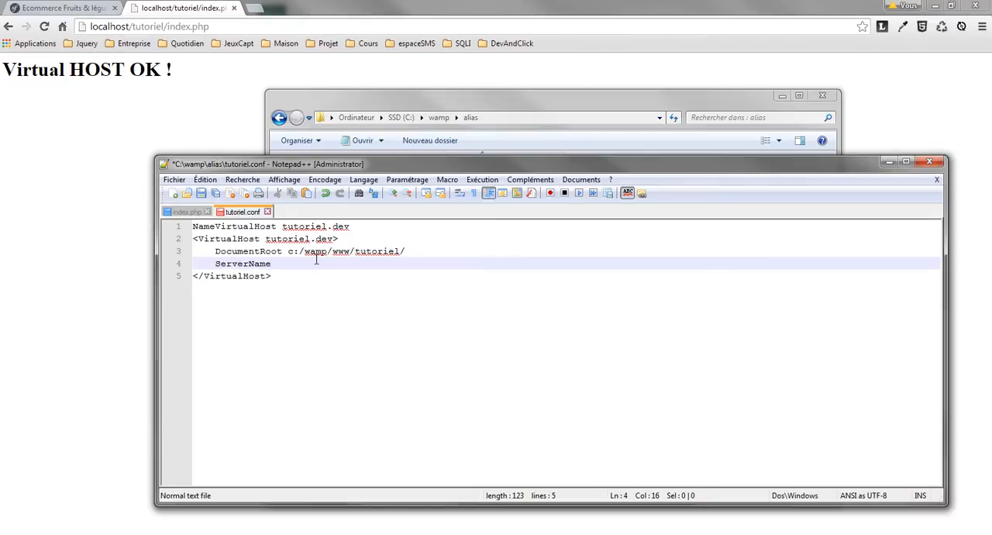
type(" tutoriel.dev")
key("ctrl+s")
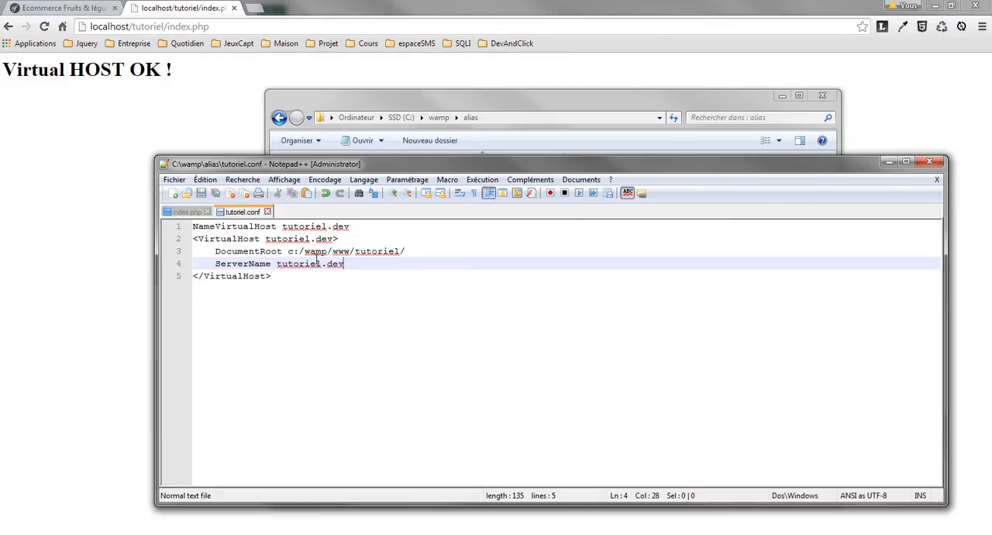
left_click(301, 289)
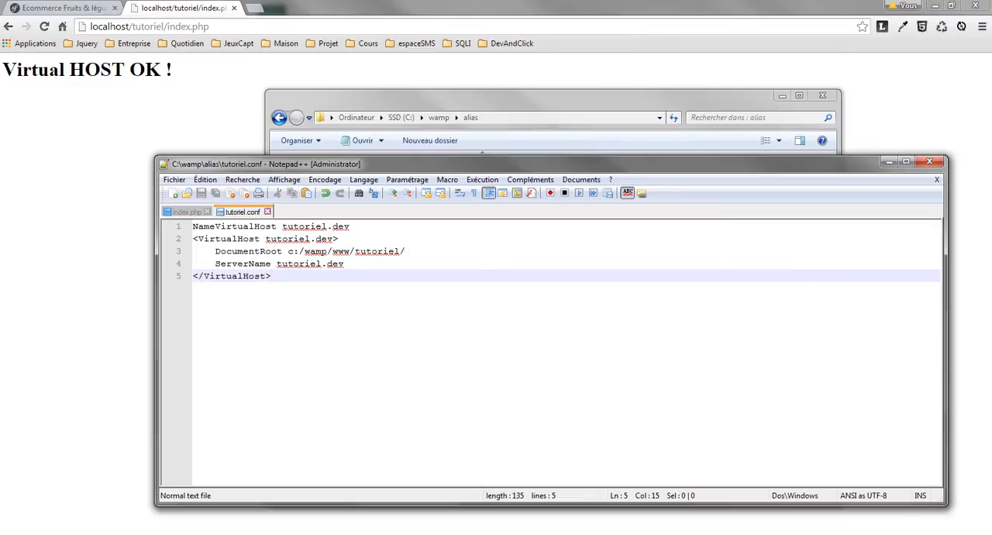
Close tutoriel.conf and index.php, exit the text editor and bring Chrome back to the front.
key("ctrl+w")
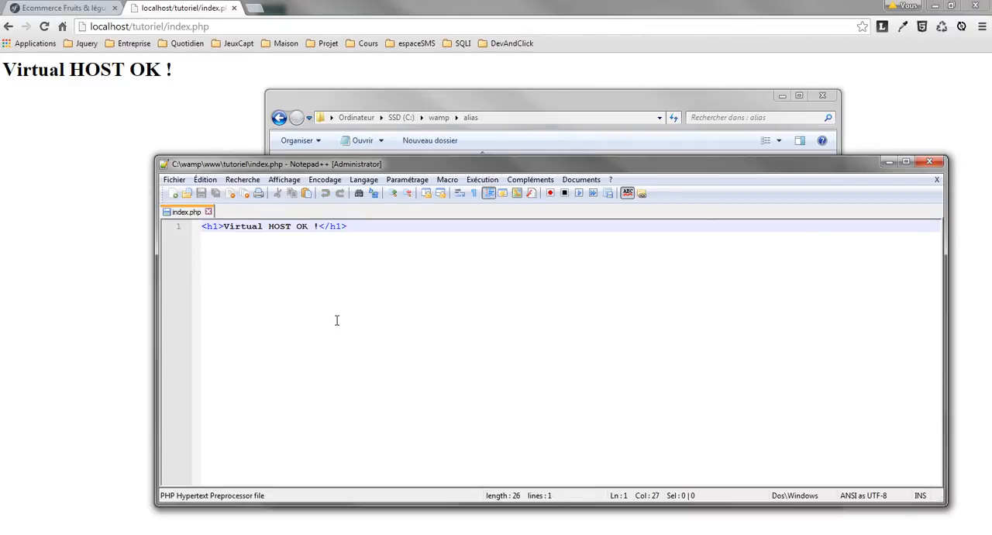
key("ctrl+w")
left_click(928, 163)
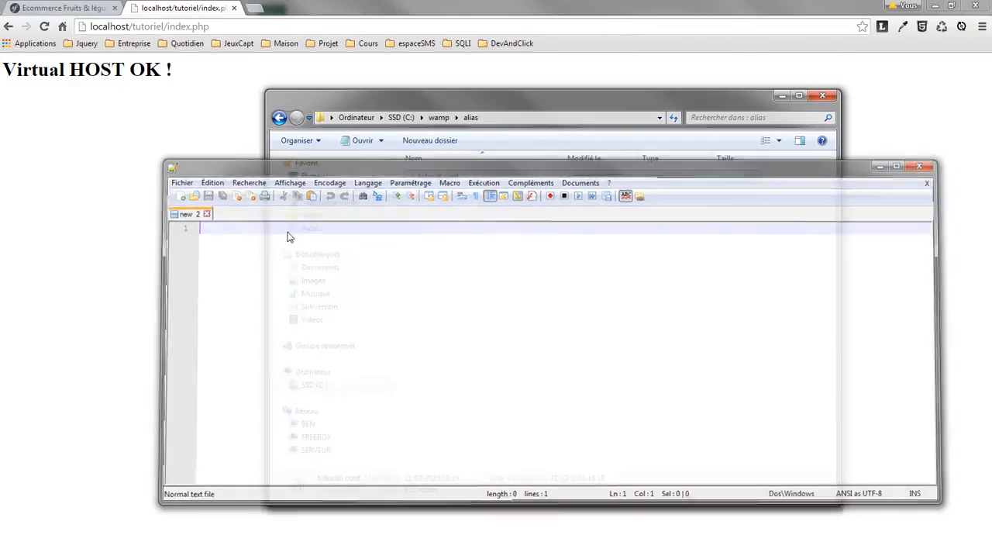
left_click(217, 271)
Restart all WampServer services.
left_click(881, 533)
left_click(881, 481)
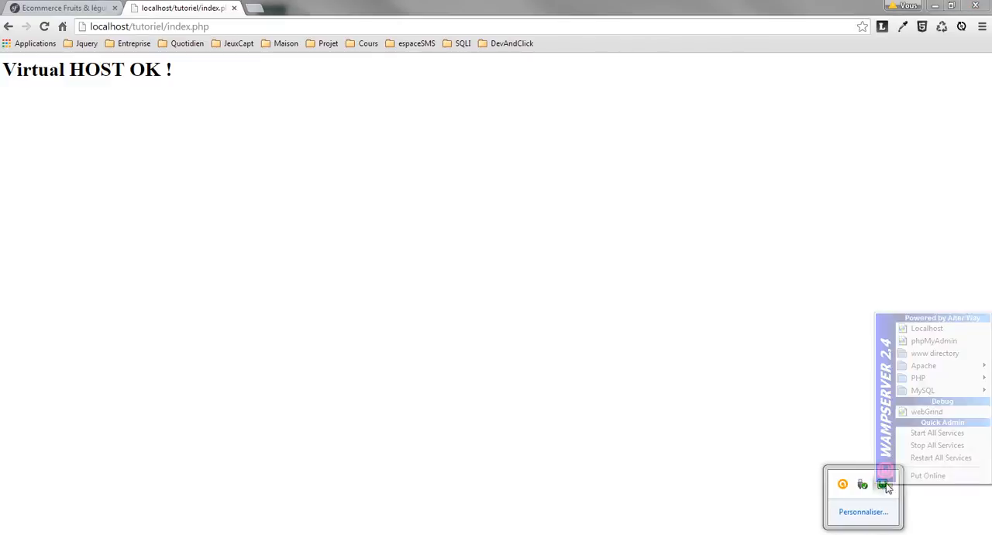
left_click(883, 458)
left_click(864, 533)
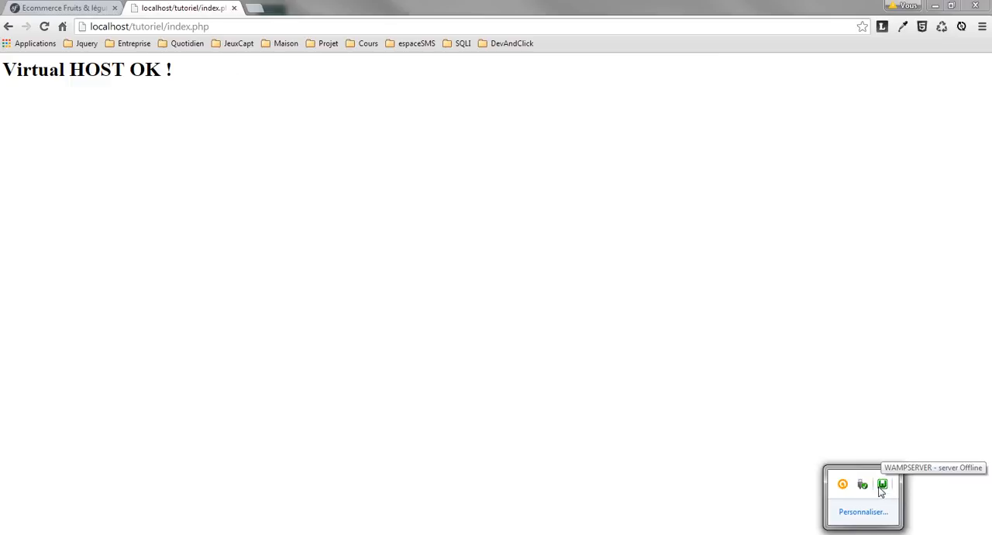
left_click(298, 72)
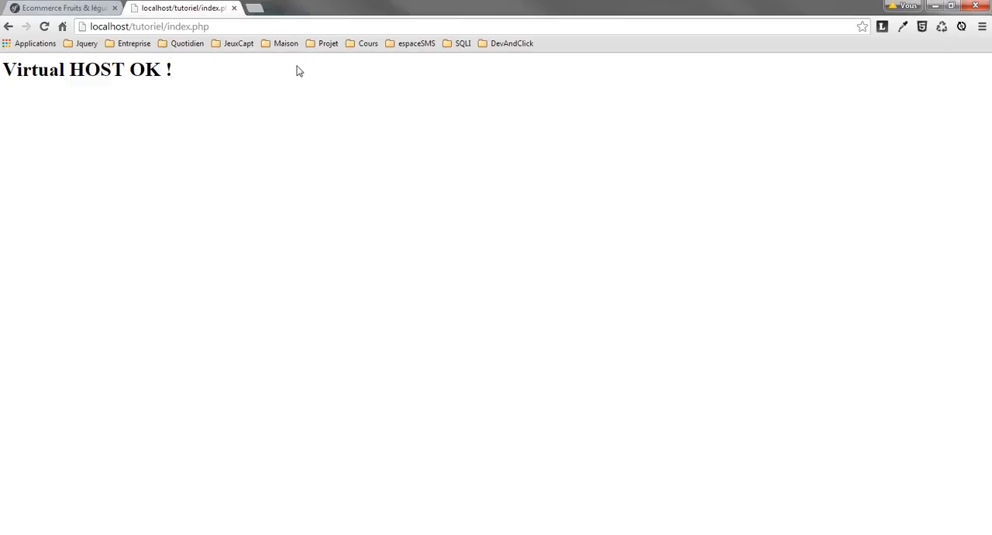
left_click(260, 32)
left_click(223, 34)
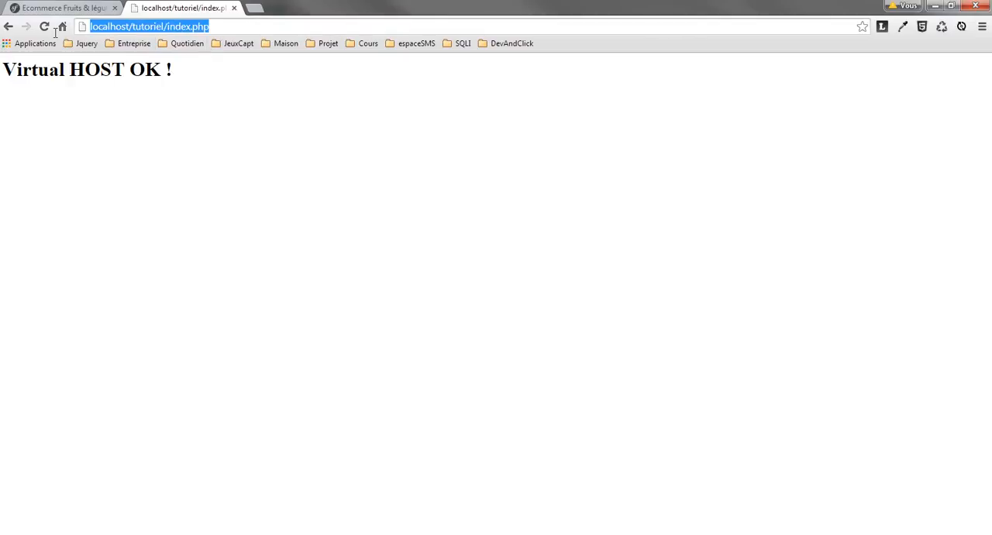
left_click(226, 31)
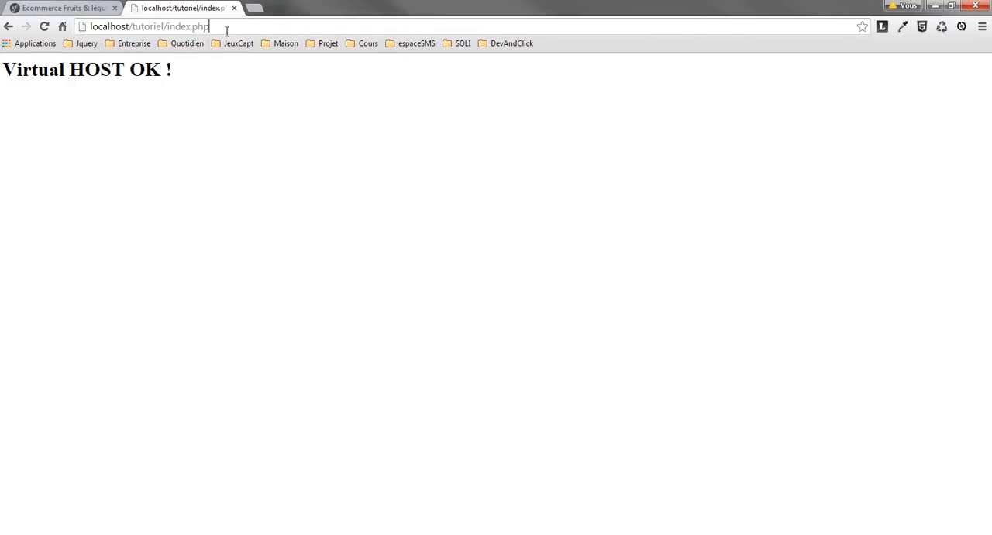
left_click_drag(226, 31, 68, 31)
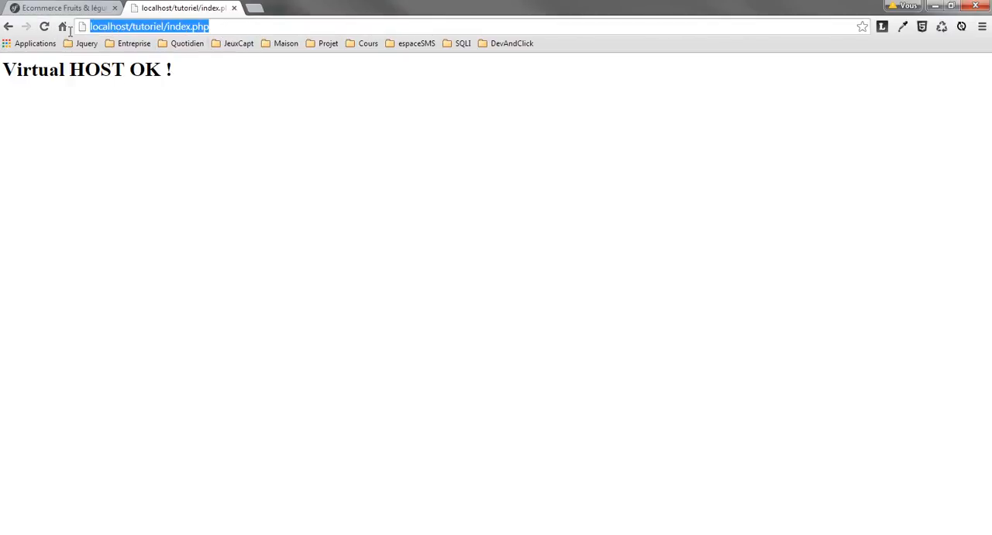
Load tutoriel.dev in a new browser tab to test the virtual host.
left_click(254, 8)
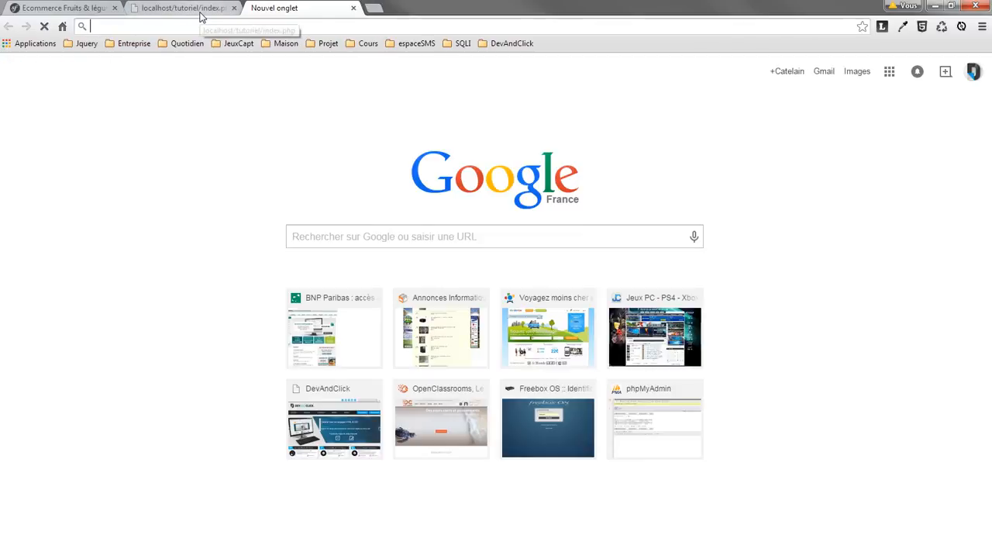
type("tutoriel.dev")
key("Return")
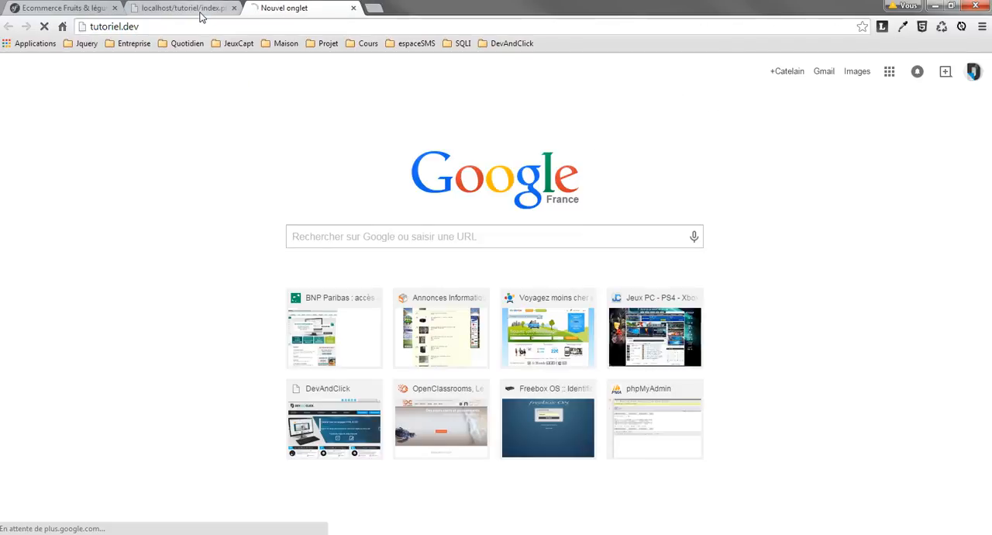
double_click(175, 117)
left_click(261, 138)
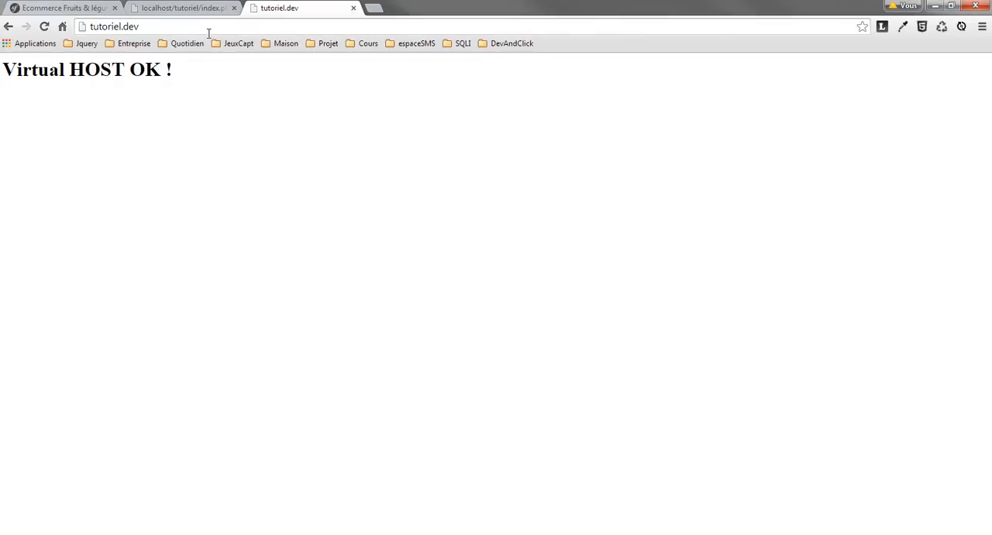
Compare the page served at localhost/tutoriel/index.php with the one at tutoriel.dev, including their addresses.
left_click(190, 8)
left_click(274, 69)
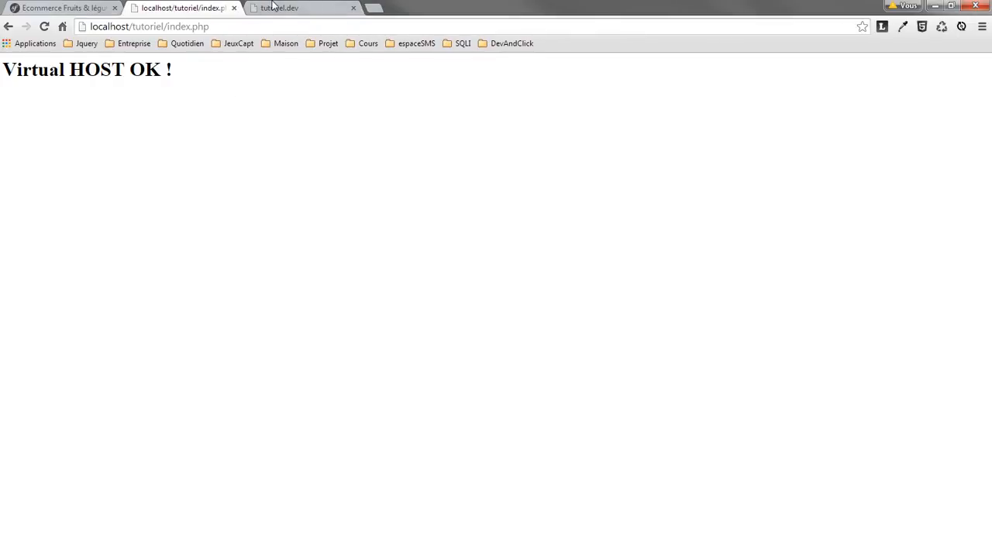
left_click(279, 8)
left_click(211, 6)
left_click(278, 8)
left_click(135, 26)
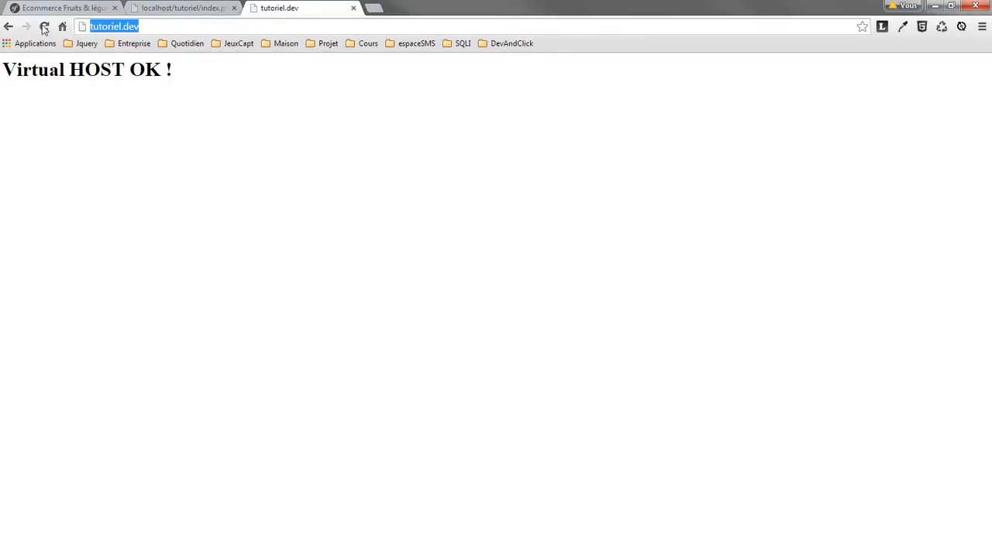
left_click(190, 8)
left_click(209, 27)
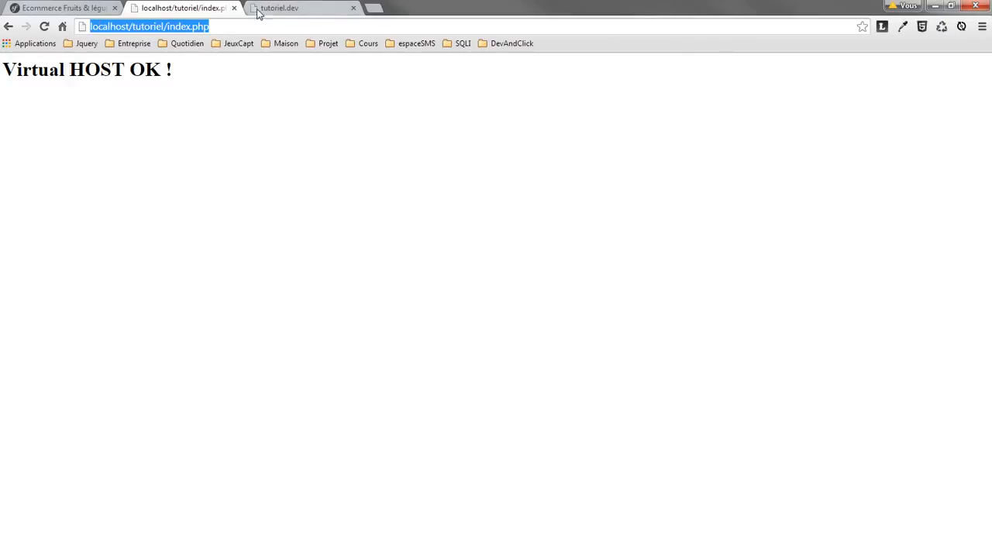
left_click(287, 8)
left_click(196, 31)
left_click_drag(146, 31, 89, 29)
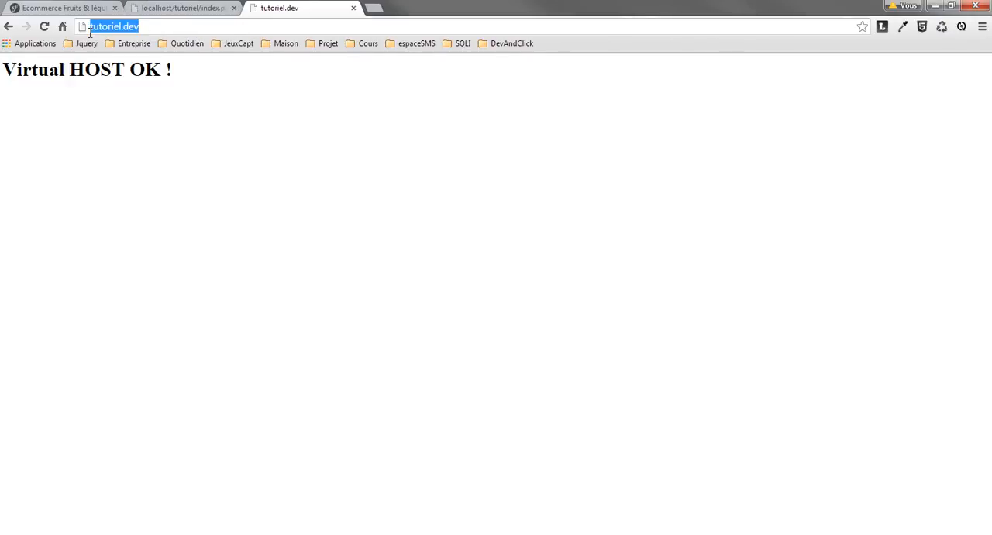
left_click(288, 110)
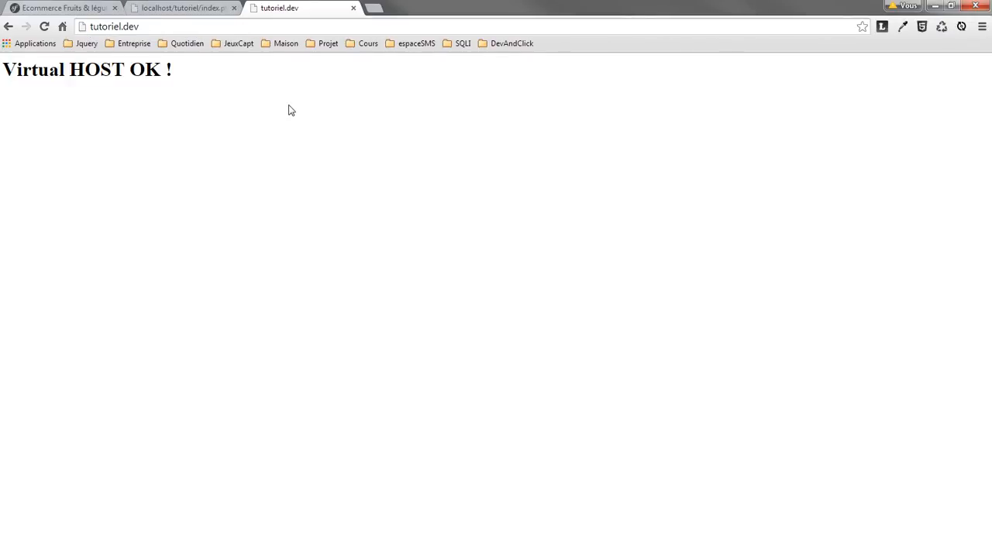
left_click_drag(147, 29, 82, 28)
left_click(224, 141)
Duplicate tutoriel.conf in the wamp alias folder and name the copy ecommerce.conf.
mouse_move(74, 533)
left_click(83, 493)
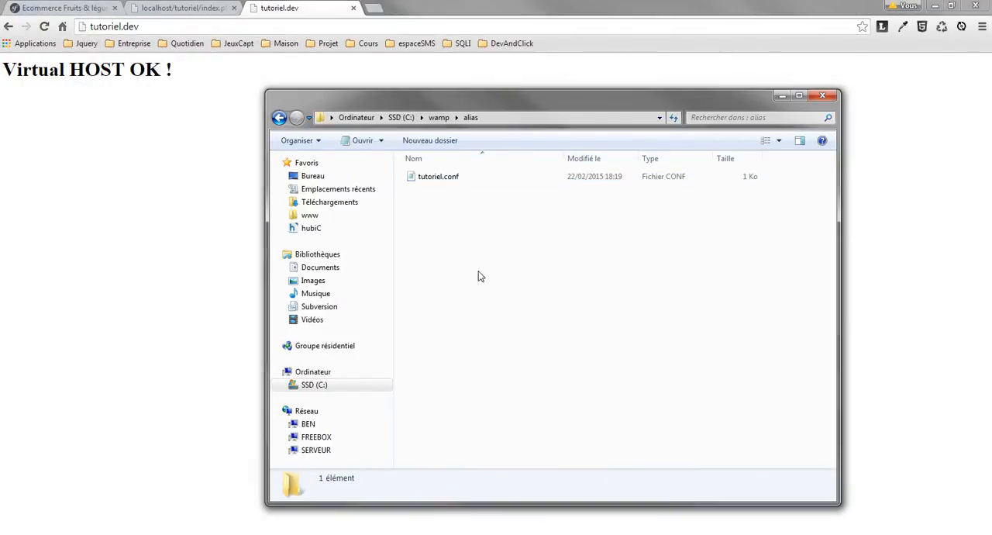
left_click(465, 176)
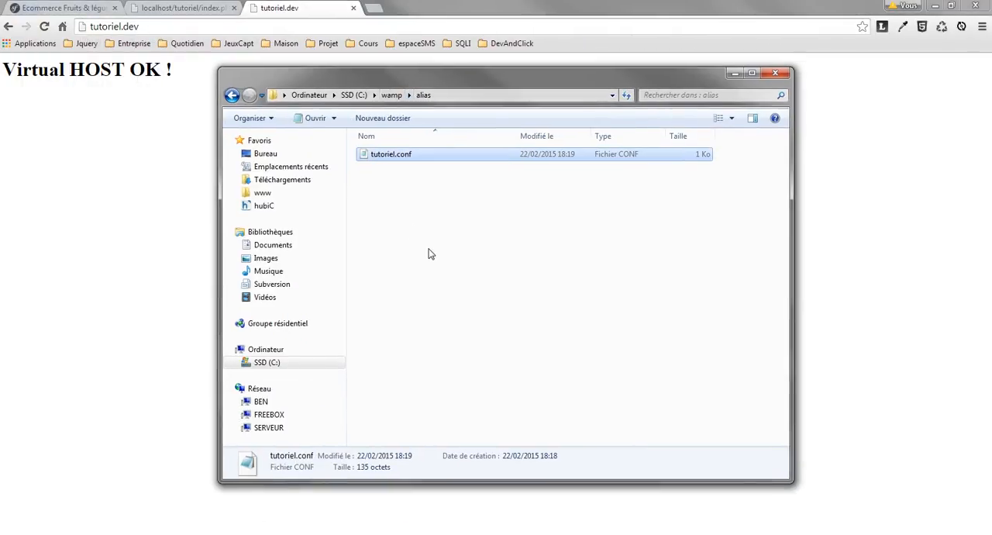
left_click(427, 250)
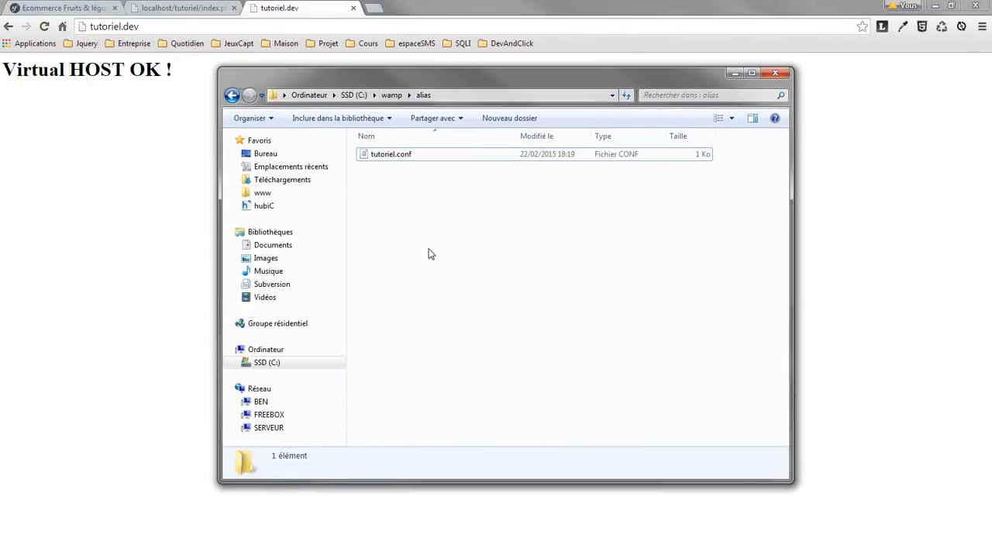
left_click(394, 153)
key("ctrl+c")
key("ctrl+v")
key("F2")
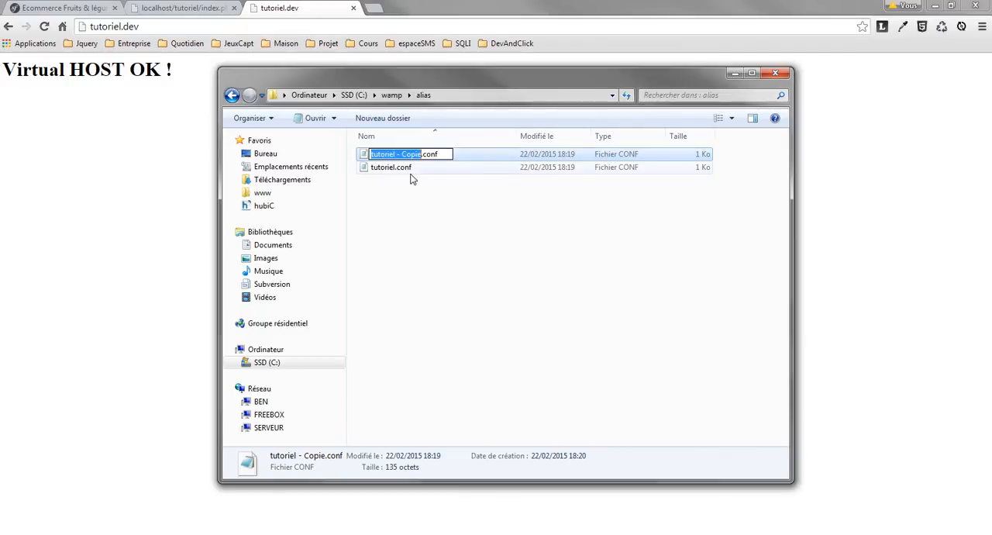
type("ecommerce")
key("Return")
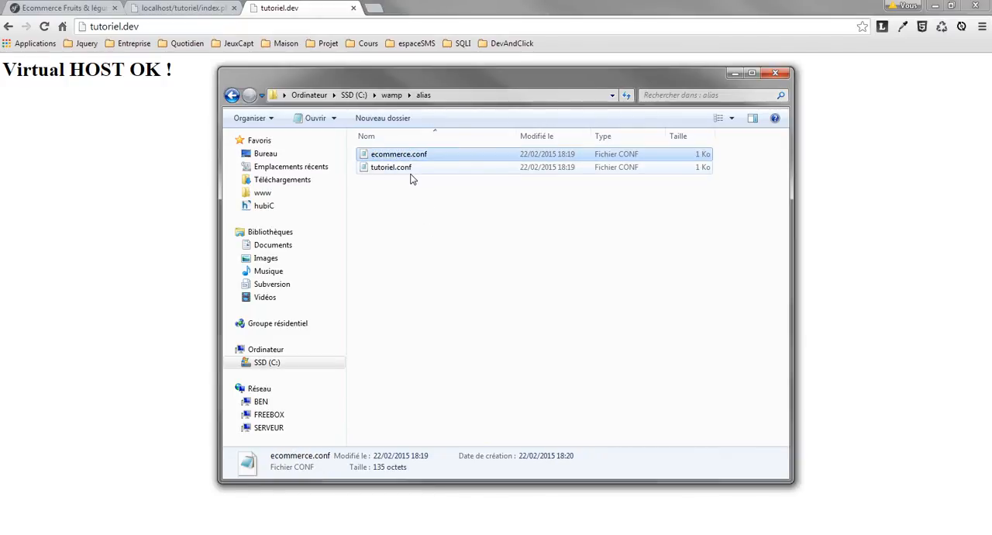
Open ecommerce.conf for editing in Notepad++.
right_click(392, 155)
left_click(434, 190)
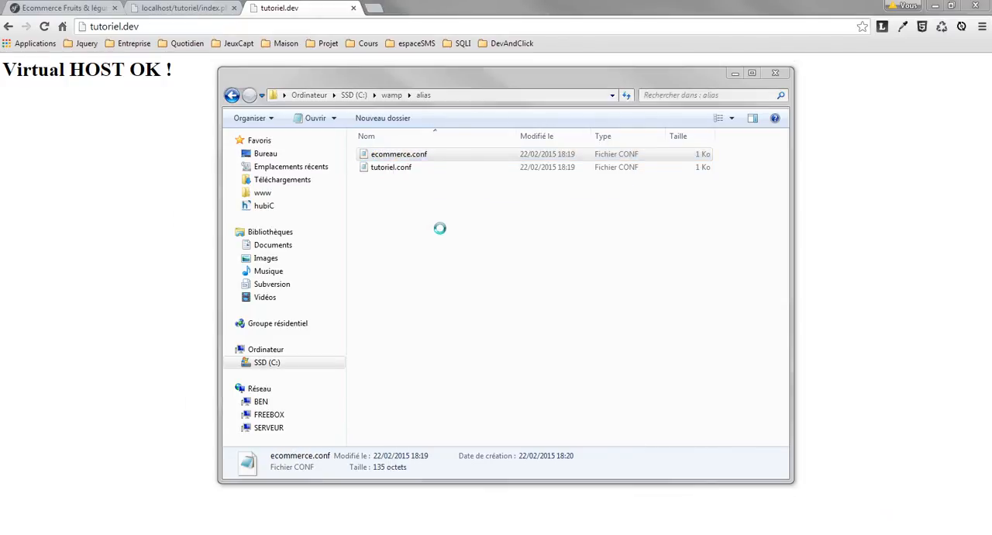
left_click_drag(371, 163, 352, 146)
left_click(398, 7)
left_click(375, 8)
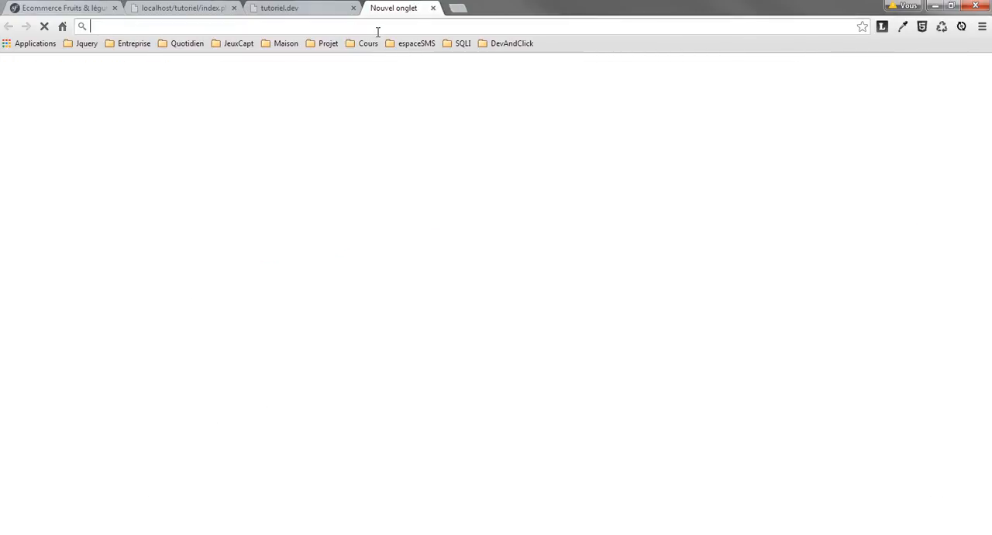
type("ecommerc")
key("ctrl+w")
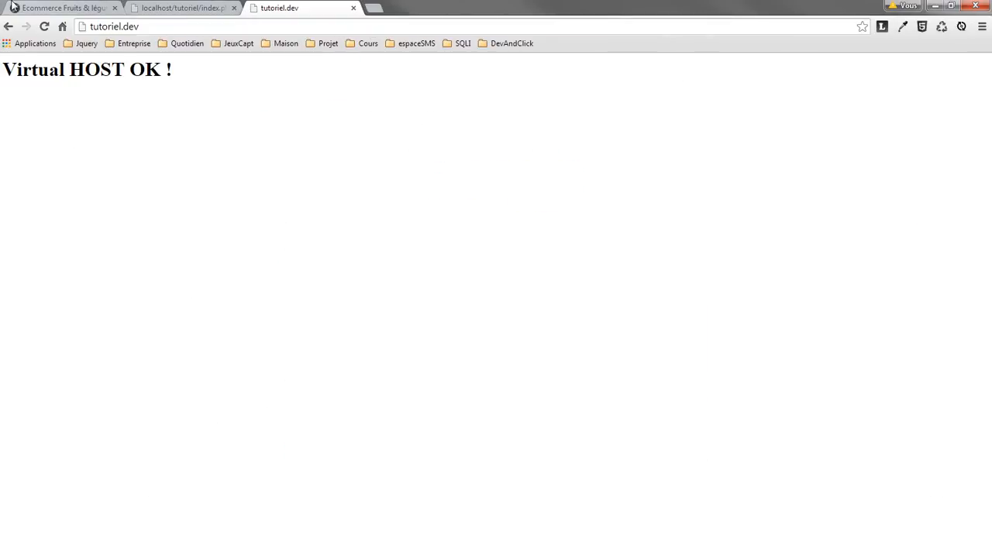
Bring up the Ecommerce browser tab, move it behind tutoriel.dev, and switch to ecommerce.conf in Notepad++.
left_click_drag(14, 7, 295, 9)
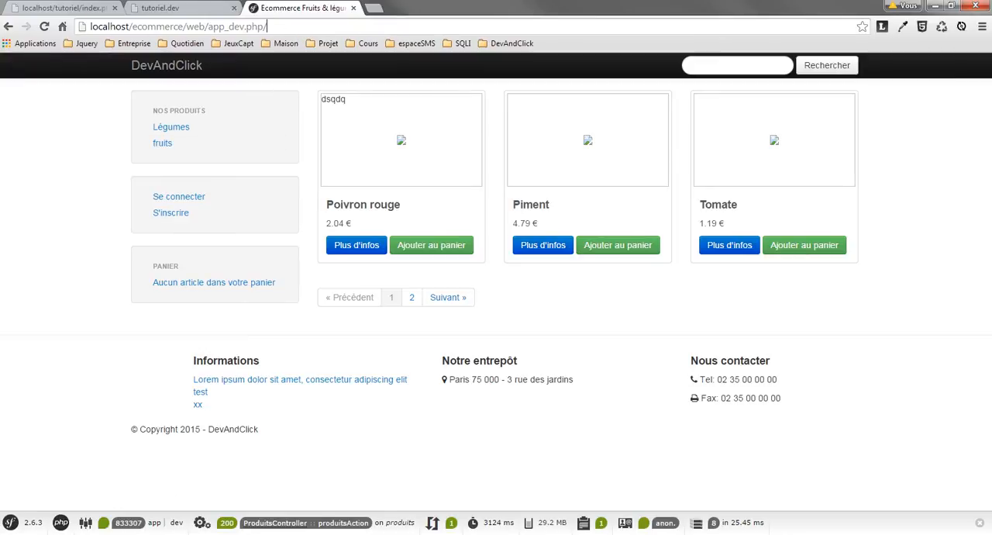
key("alt+Tab")
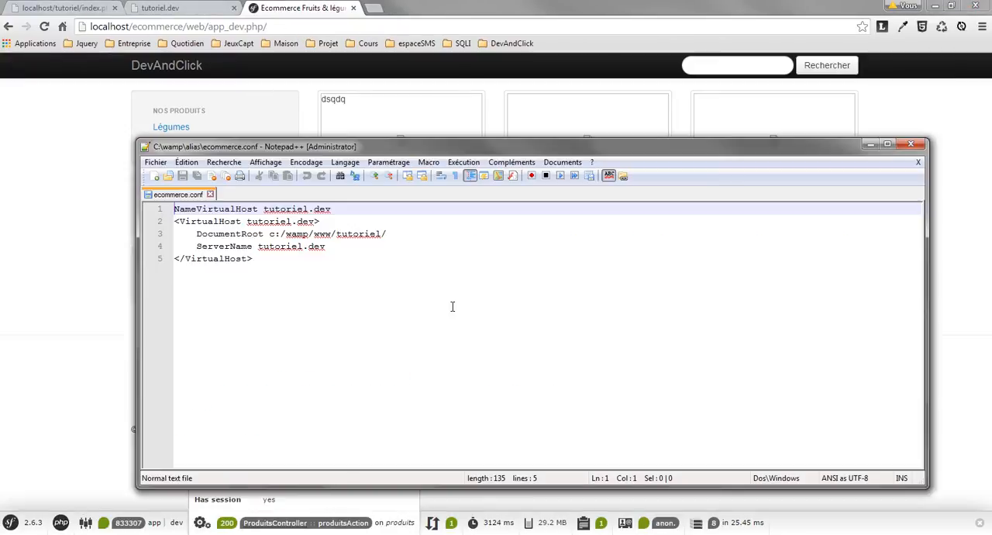
left_click(354, 283)
Change the host name to ecommerce.dev in both the NameVirtualHost line and the opening VirtualHost tag.
double_click(302, 210)
type("ecommerce")
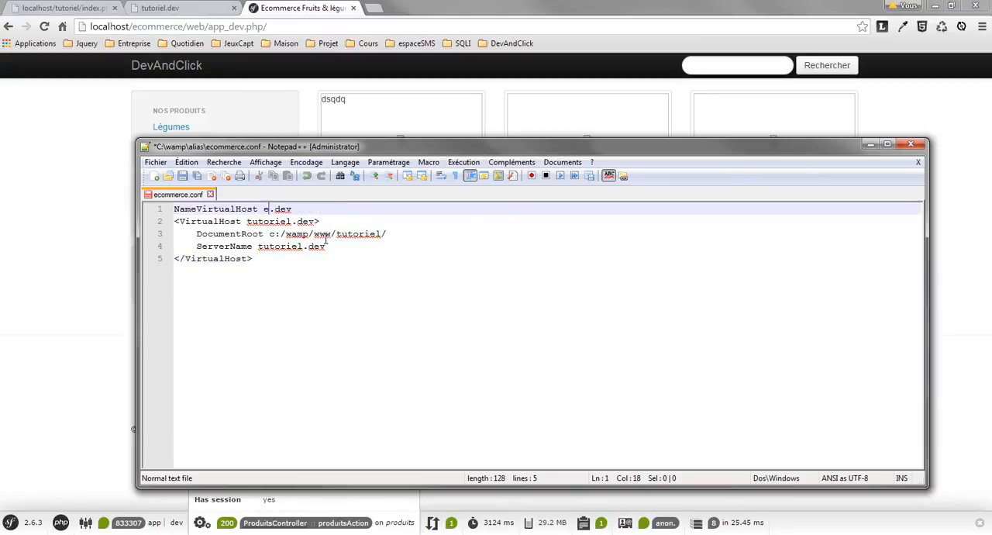
double_click(293, 209)
key("ctrl+c")
double_click(279, 221)
key("ctrl+v")
Set DocumentRoot to c:/wamp/www/ecommerce/ and ServerName to ecommerce.dev, and save the file.
double_click(360, 233)
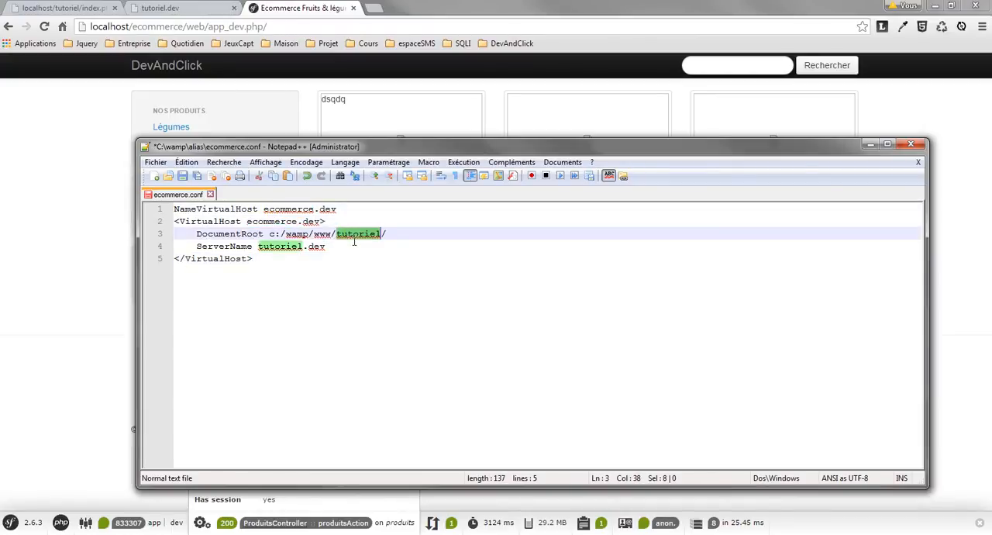
key("ctrl+v")
double_click(287, 248)
key("ctrl+v")
key("ctrl+s")
Extend the DocumentRoot path to c:/wamp/www/ecommerce/web/ and save ecommerce.conf.
key("Up")
key("End")
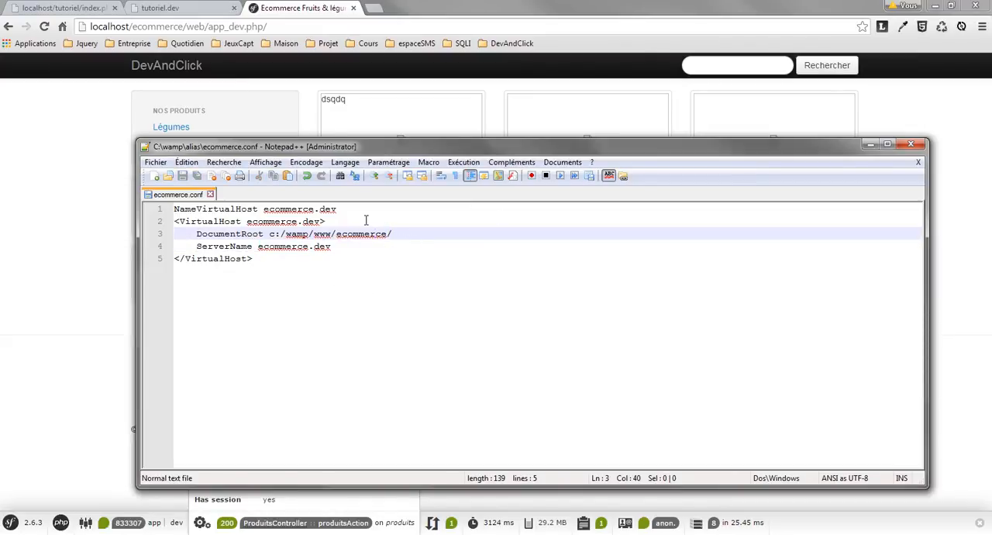
type("web/")
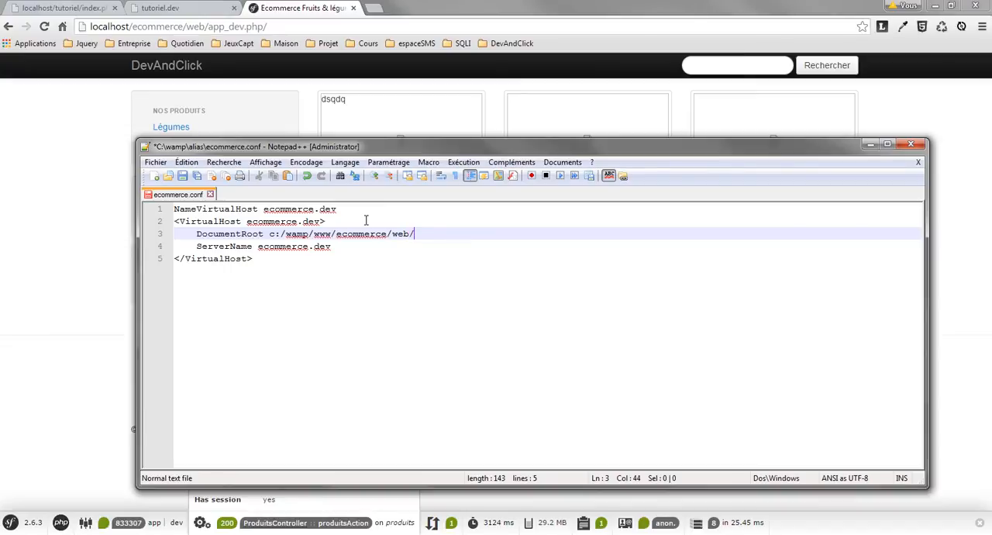
key("BackSpace")
key("ctrl+s")
left_click(437, 248)
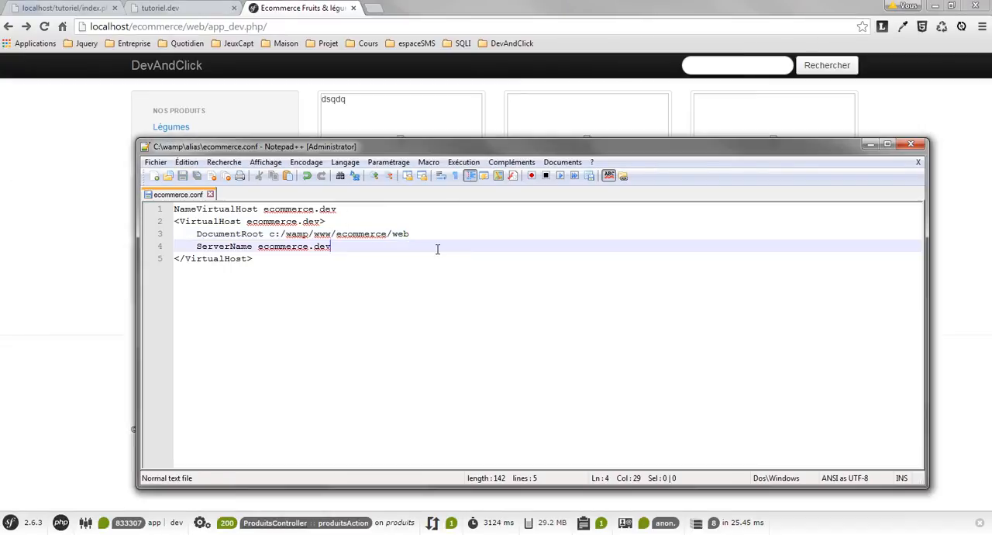
left_click(422, 234)
type("/")
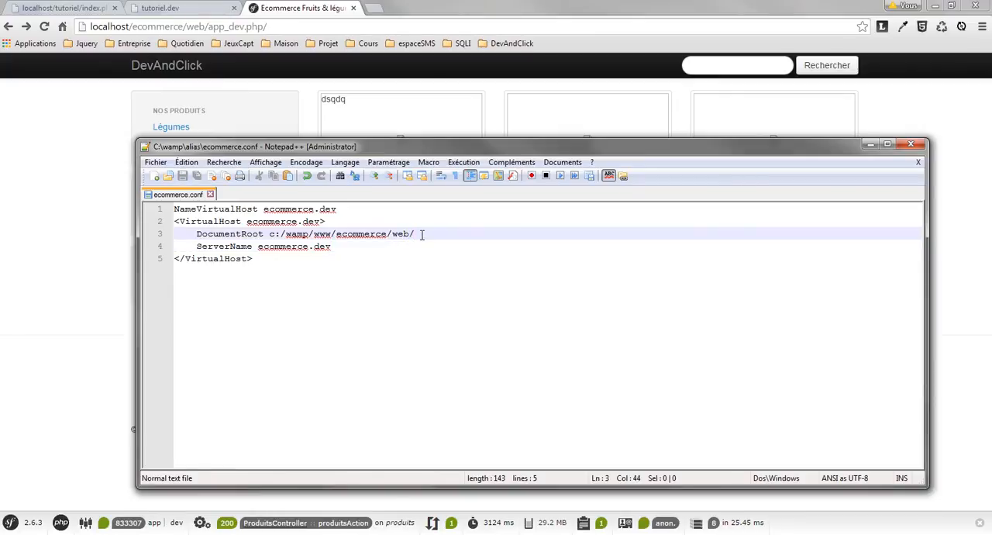
left_click(380, 249)
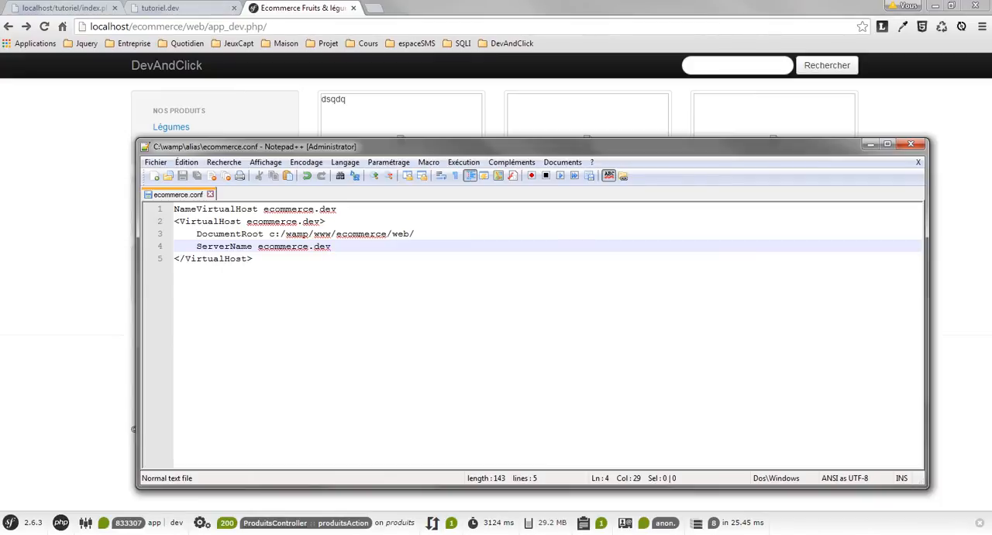
Restart all WampServer services and check the server's status icon.
left_click(875, 530)
left_click(883, 483)
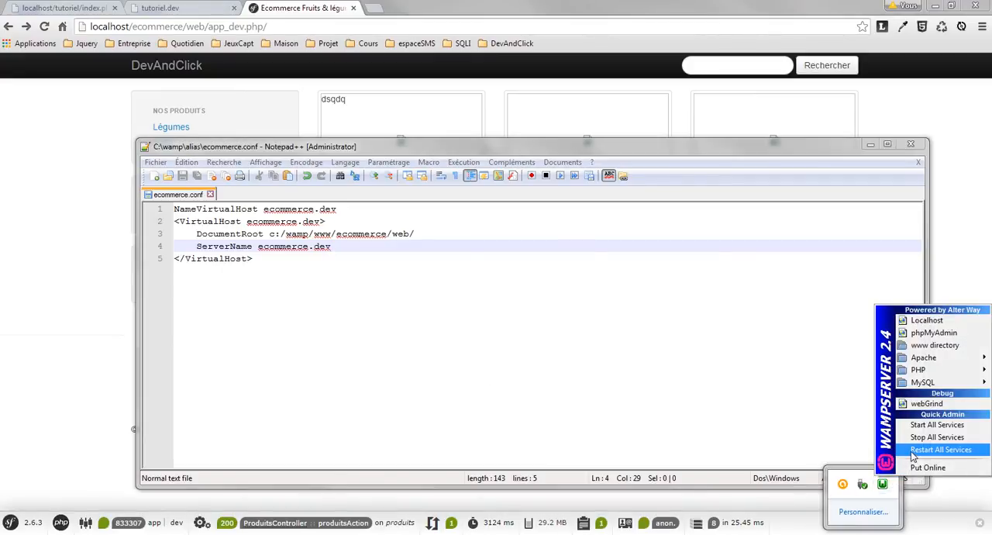
left_click(939, 449)
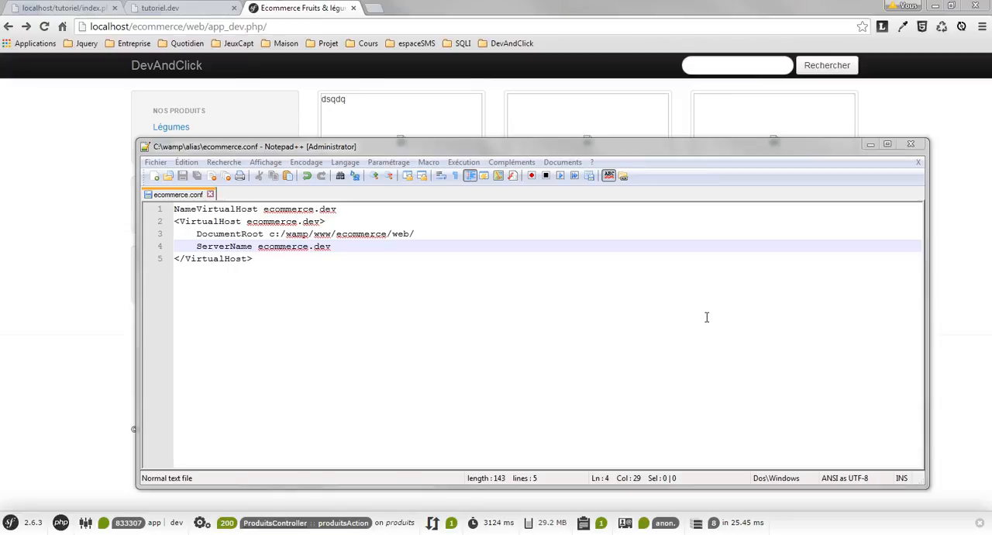
left_click(876, 529)
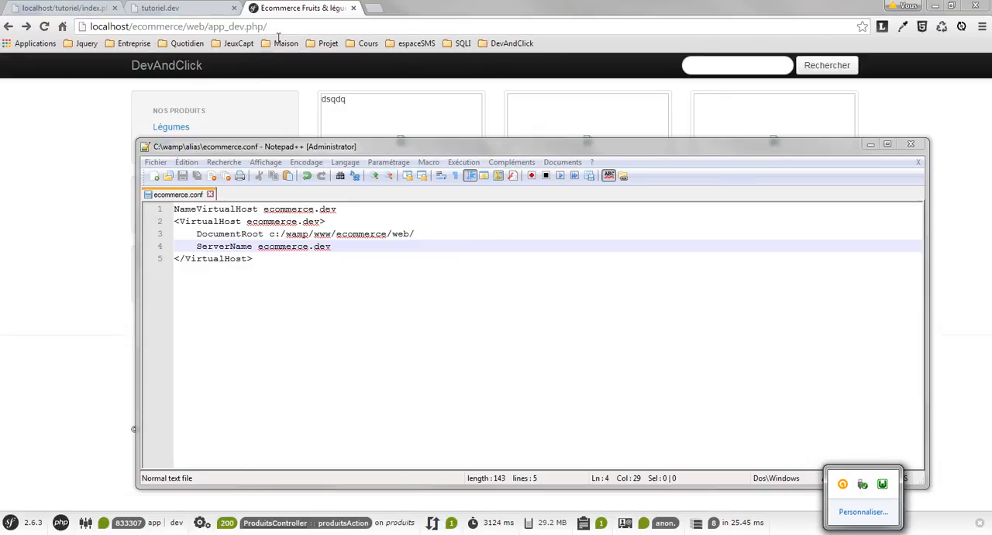
Return to Chrome and load ecommerce.dev in a new tab to test the new virtual host.
left_click(249, 32)
left_click_drag(335, 31, 91, 29)
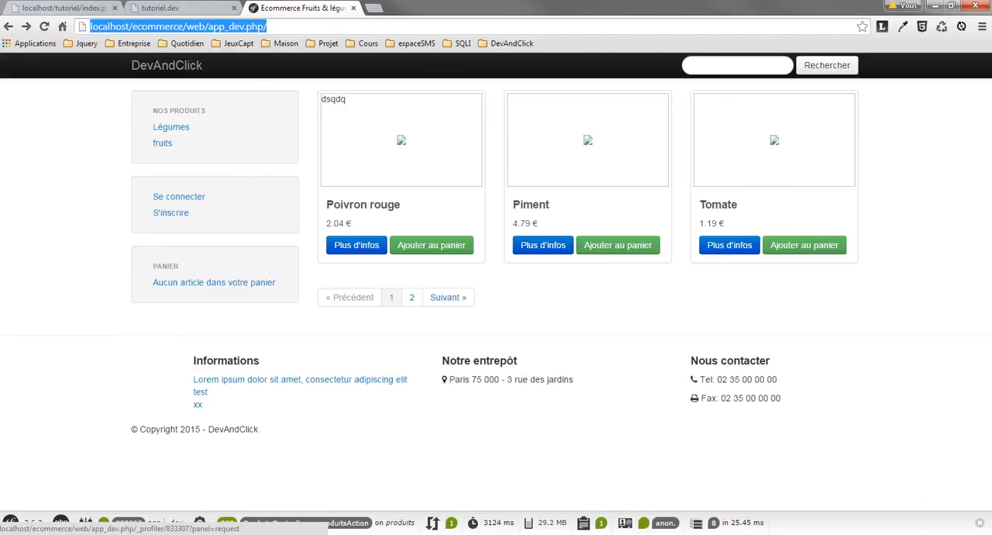
left_click(346, 28)
left_click(375, 9)
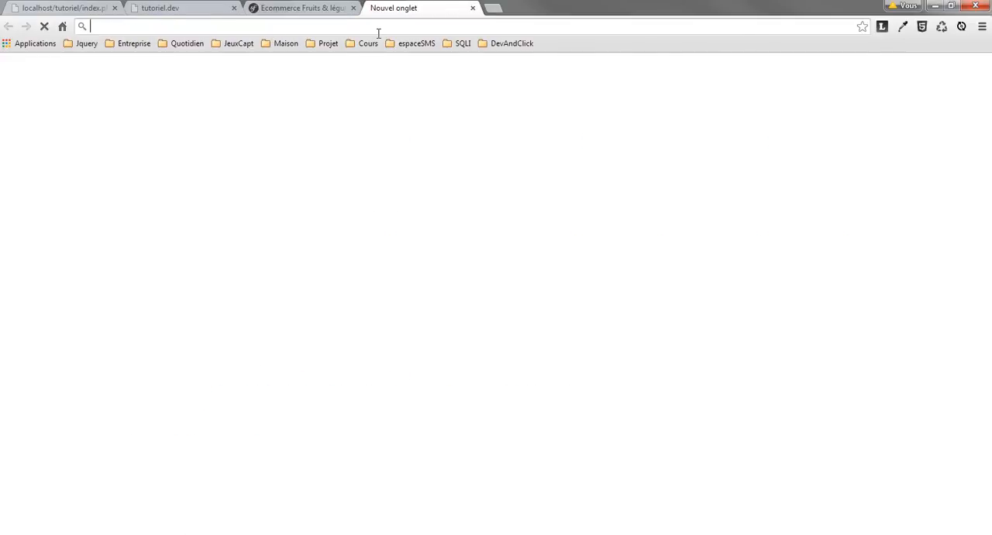
type("ecommerce.dev")
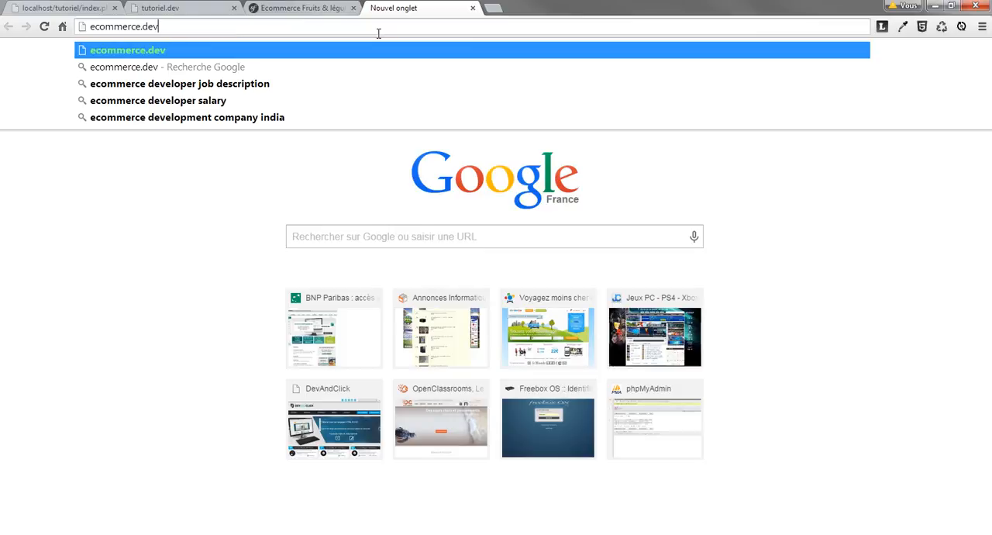
key("Return")
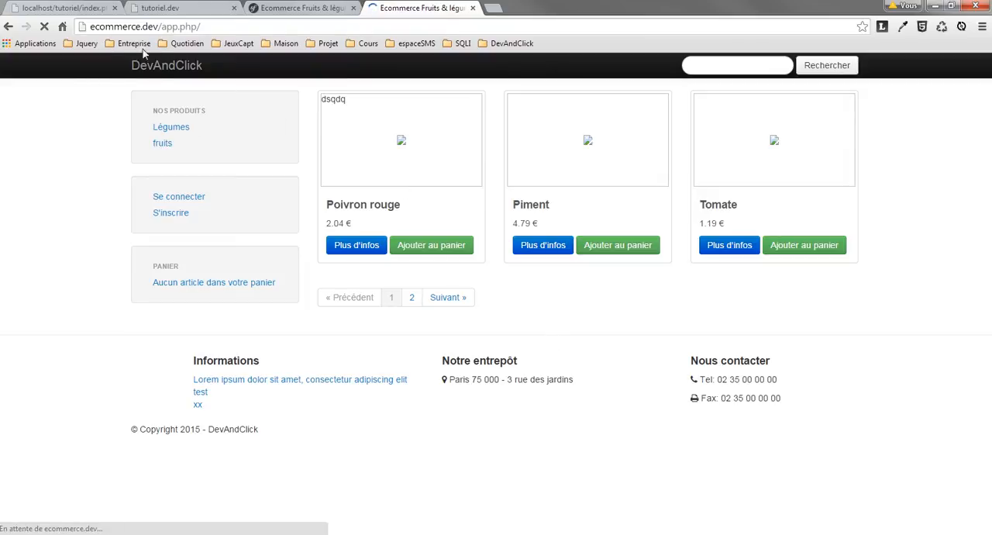
Compare the shop at localhost/ecommerce/web/app_dev.php with the version served by ecommerce.dev.
left_click(204, 31)
left_click(317, 11)
left_click_drag(305, 32, 55, 22)
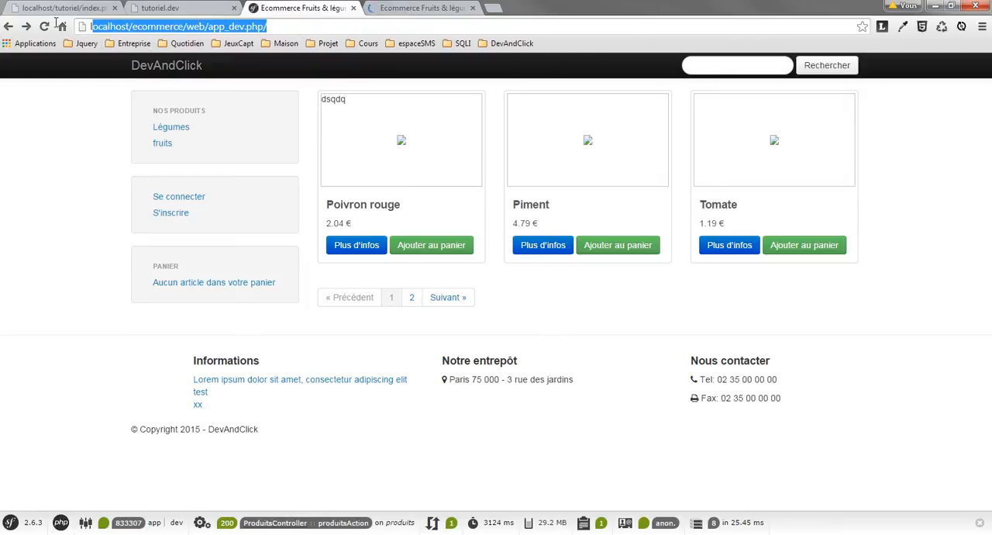
left_click(166, 92)
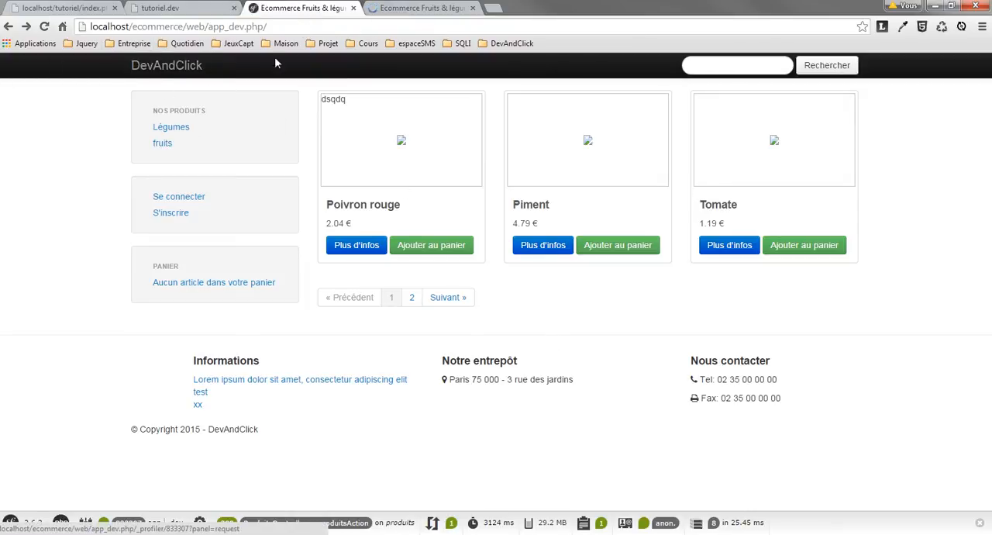
left_click(391, 8)
left_click(292, 7)
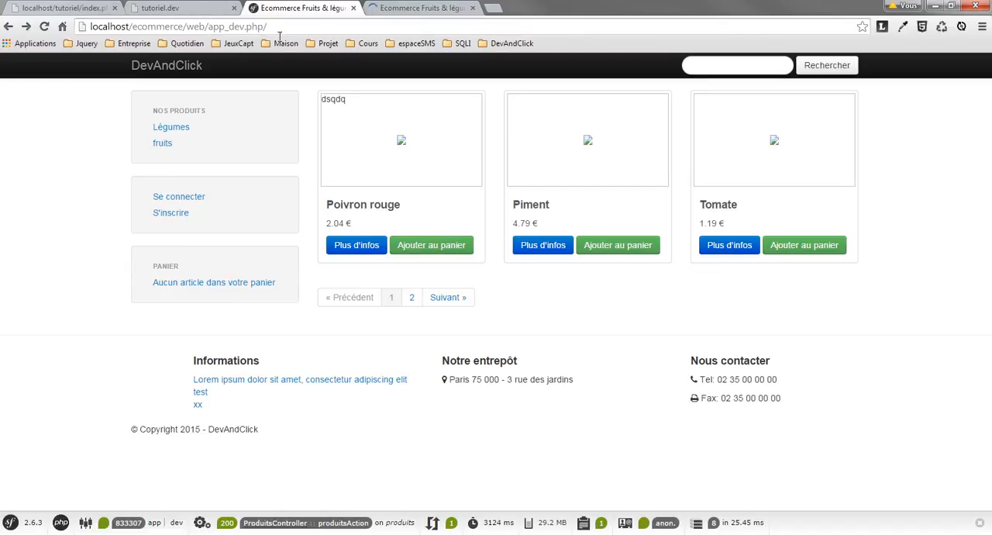
left_click(402, 8)
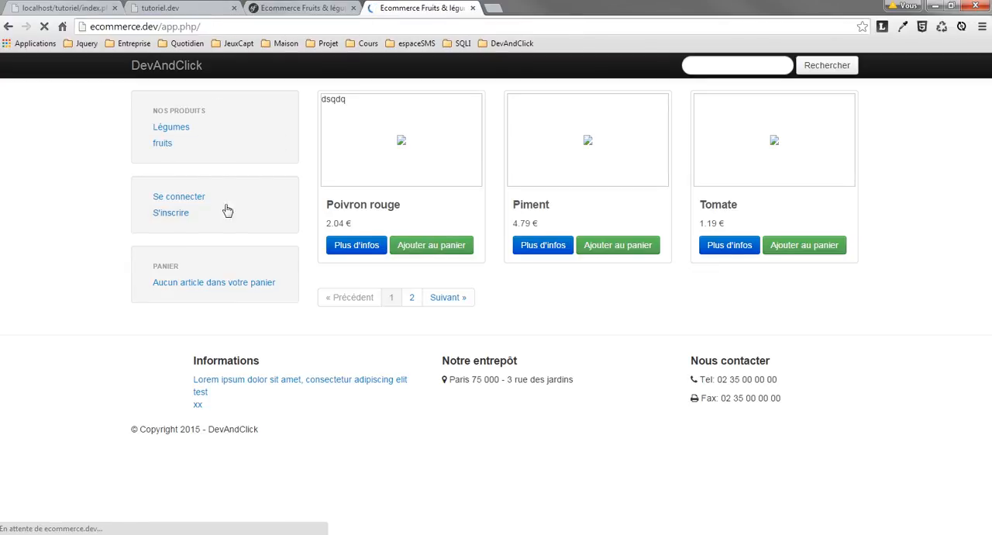
Move the tutoriel.dev tab to the end and load ecommerce.dev/app_dev.php/ in the ecommerce.dev tab.
left_click_drag(147, 7, 405, 9)
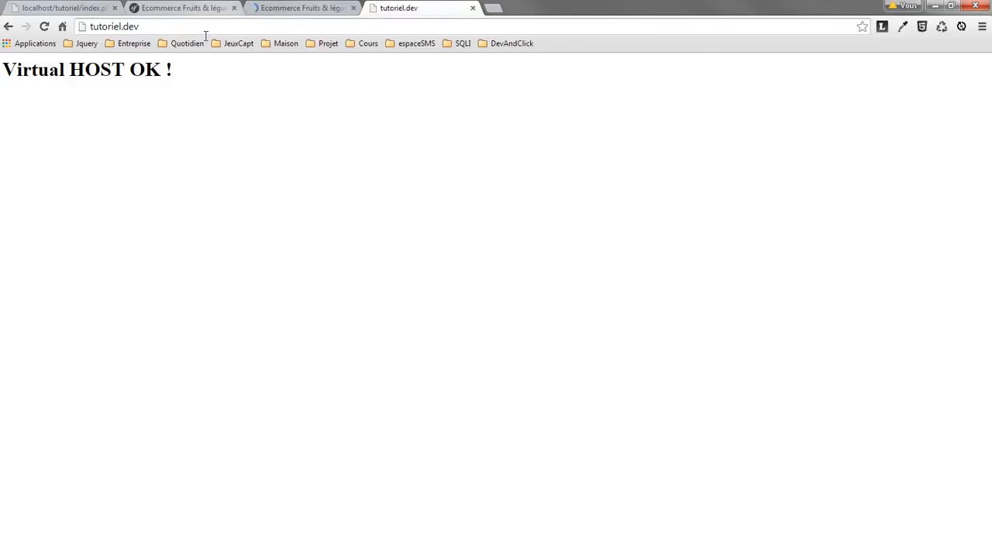
left_click(301, 8)
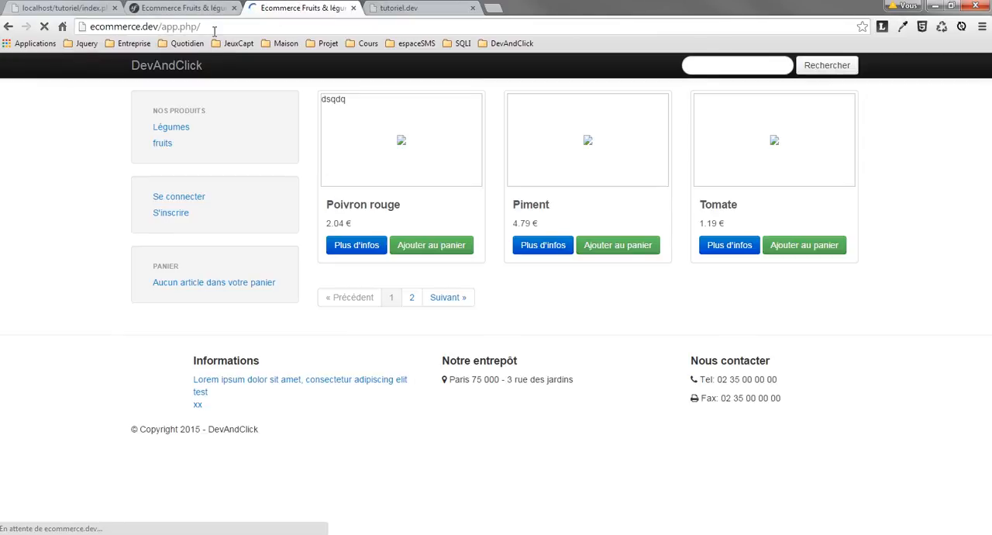
left_click(161, 27)
left_click(161, 28)
left_click_drag(161, 28, 147, 28)
left_click(209, 482)
left_click(188, 28)
left_click(179, 27)
type("_dev")
key("Return")
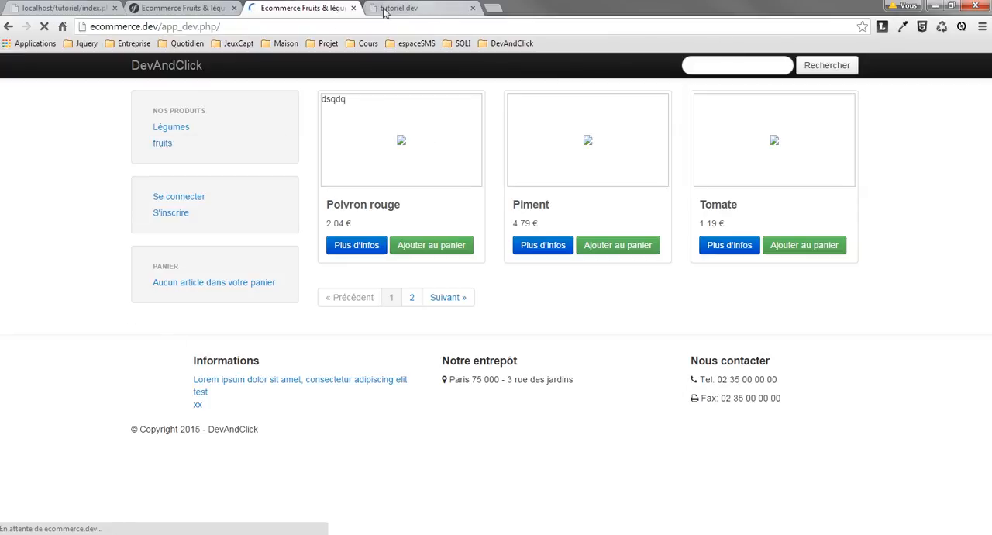
Compare the tutoriel.dev page with the shop at ecommerce.dev/app_dev.php/ by switching between the two.
left_click(423, 8)
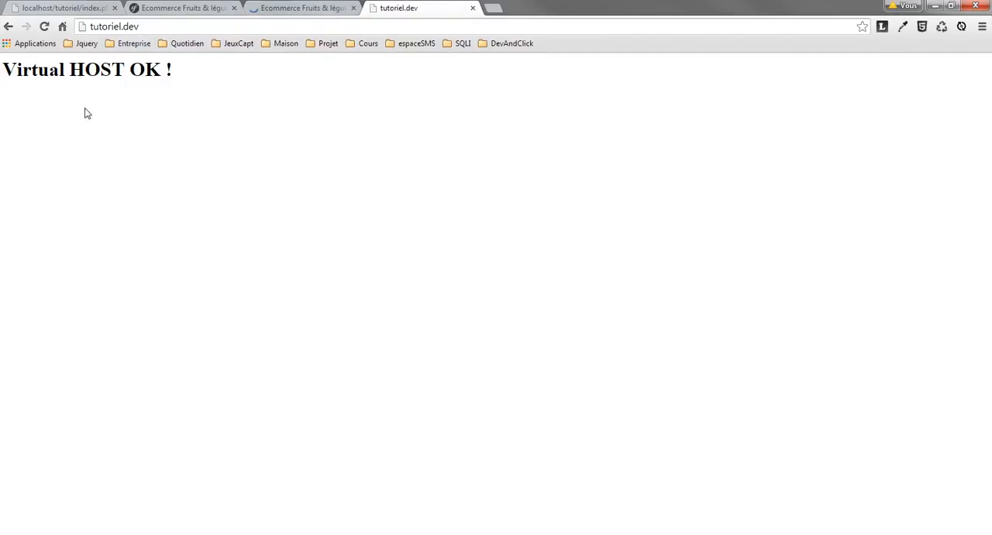
double_click(109, 27)
left_click(326, 7)
left_click(399, 7)
left_click(310, 7)
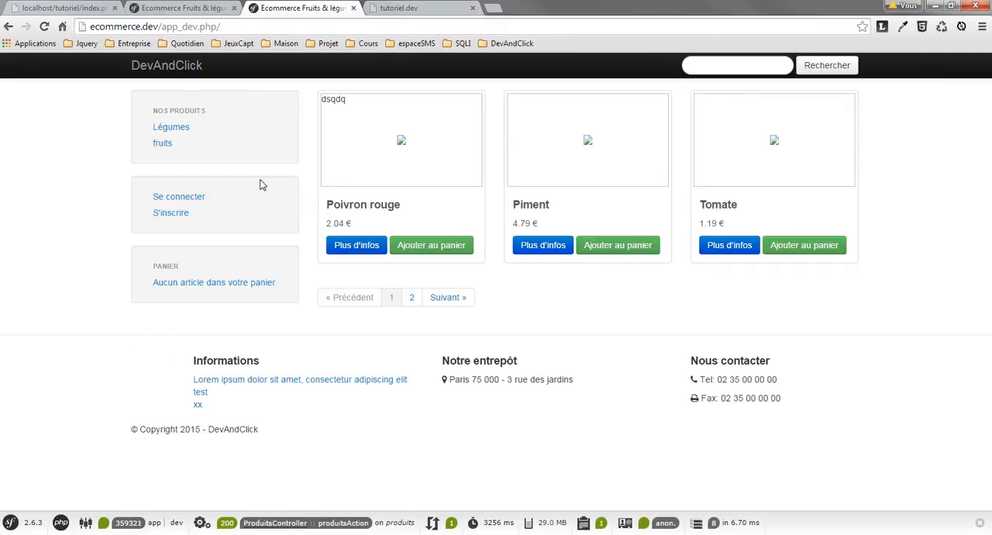
Load localhost in a new browser tab to check the WampServer home page.
left_click(494, 9)
type("localhost")
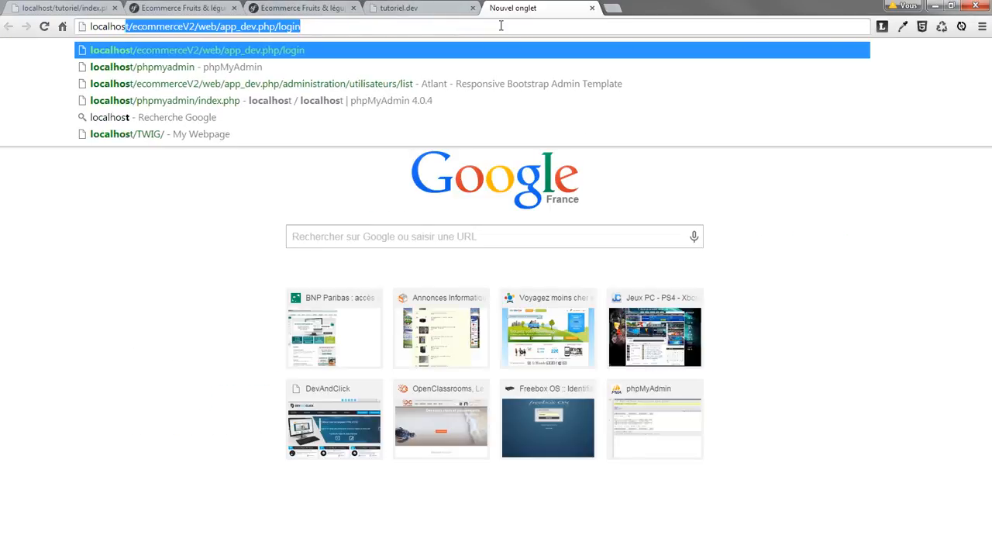
key("Delete")
key("Return")
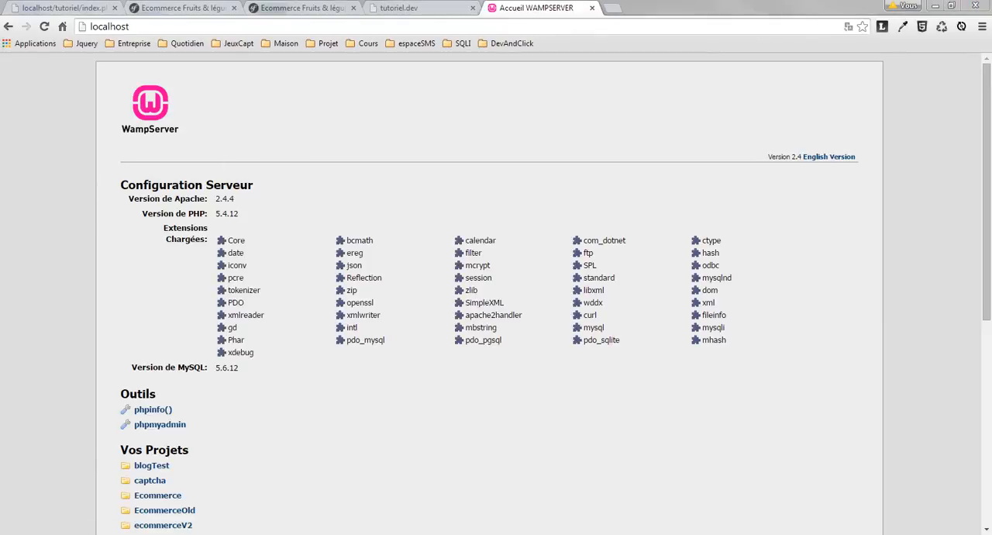
Switch to the alias folder window, duplicate tutoriel.conf there and name the copy localhost.conf.
left_click(97, 498)
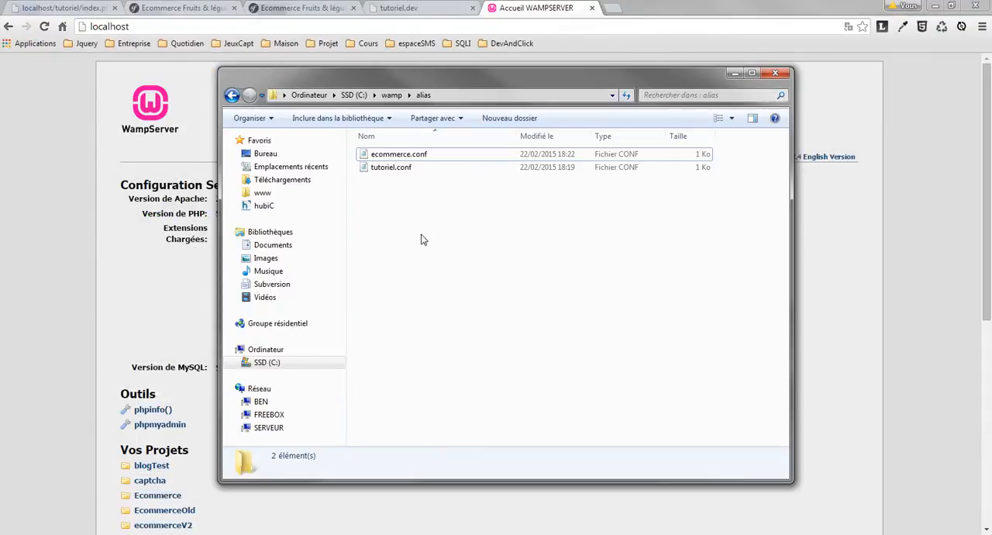
left_click(410, 169)
key("ctrl+c")
key("ctrl+v")
key("F2")
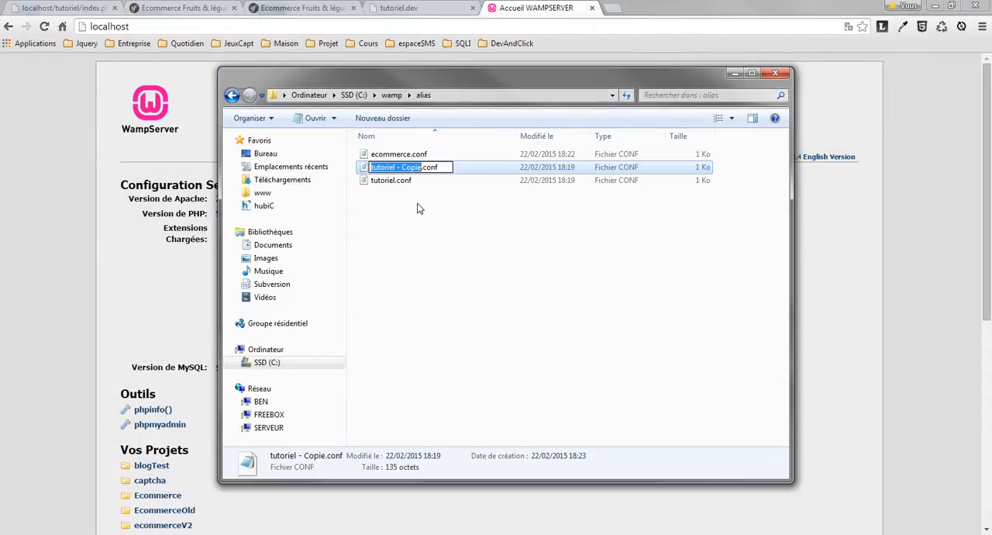
type("localhost")
key("Return")
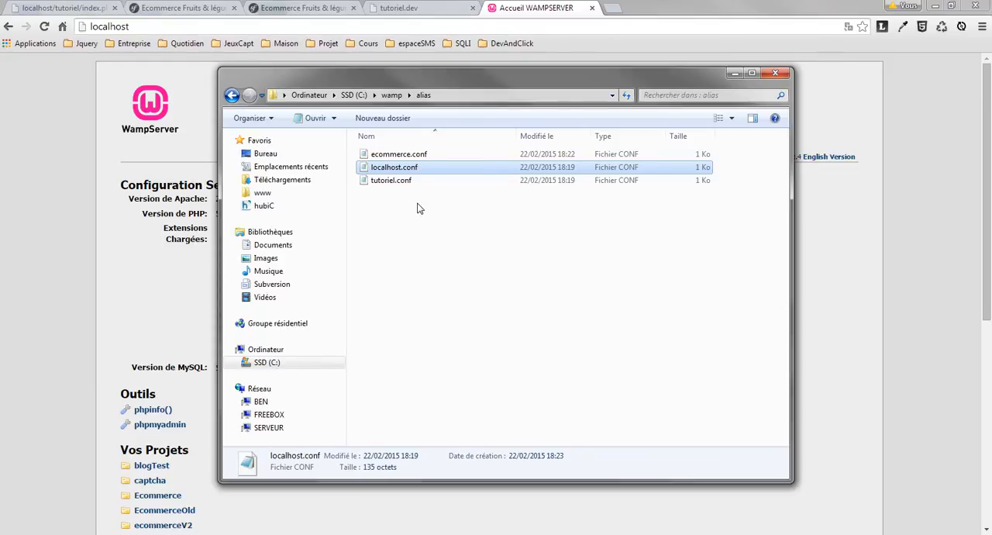
Open localhost.conf in Notepad++ and replace tutoriel.dev with localhost in the NameVirtualHost and VirtualHost lines.
right_click(401, 172)
left_click(448, 210)
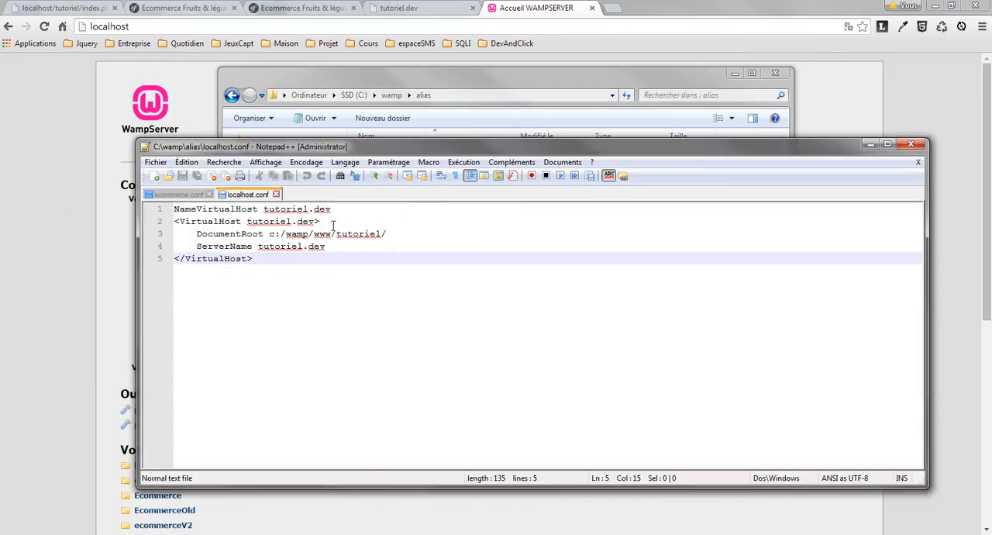
left_click_drag(265, 209, 395, 210)
type("localhost")
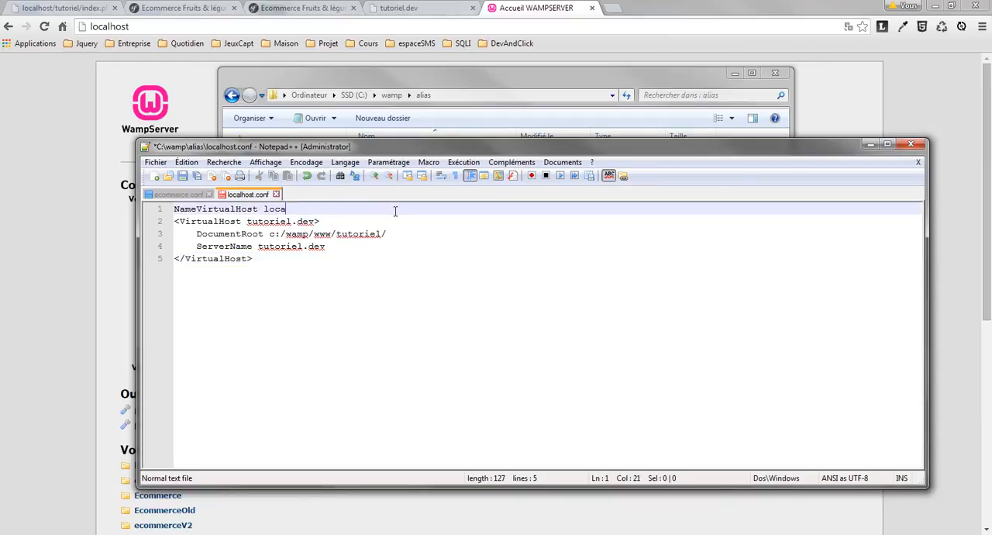
key("ctrl+shift+Left")
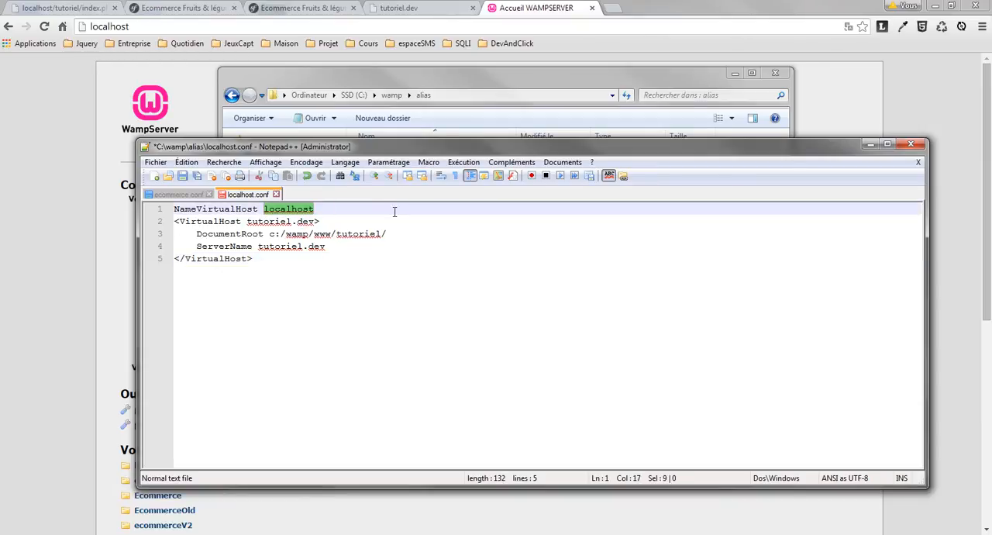
left_click_drag(262, 226, 247, 225)
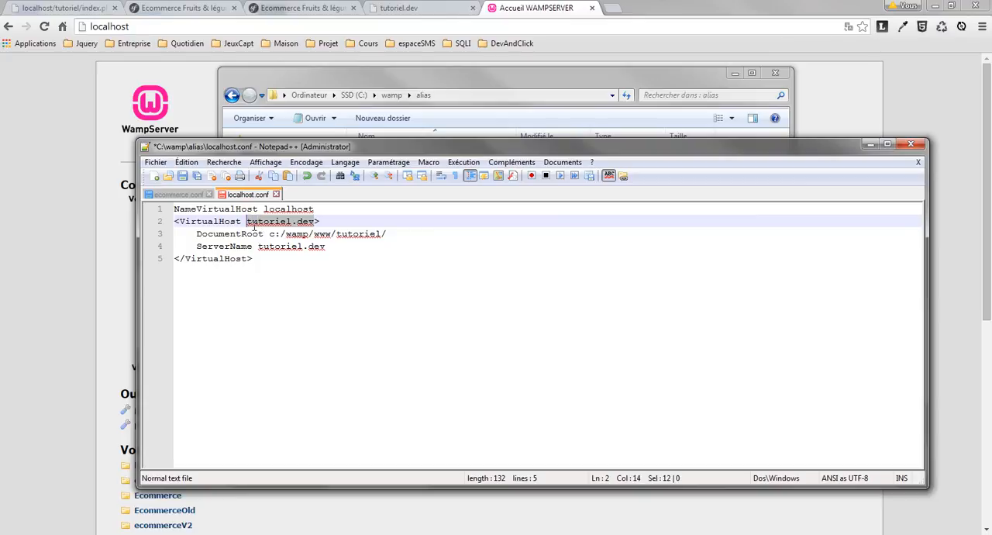
key("ctrl+v")
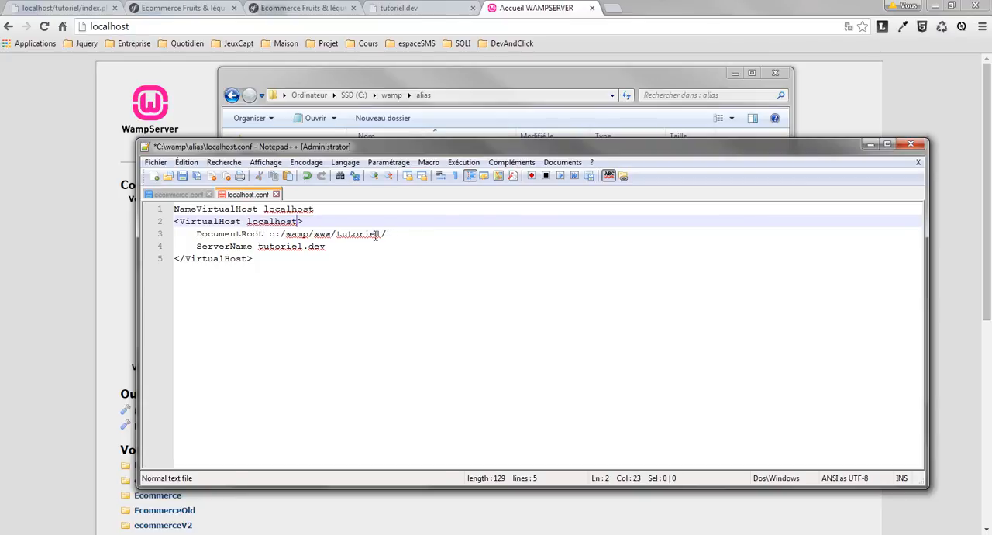
Set DocumentRoot to c:/wamp/www/ and ServerName to localhost, then save localhost.conf and close the editor.
left_click_drag(338, 237, 416, 239)
key("BackSpace")
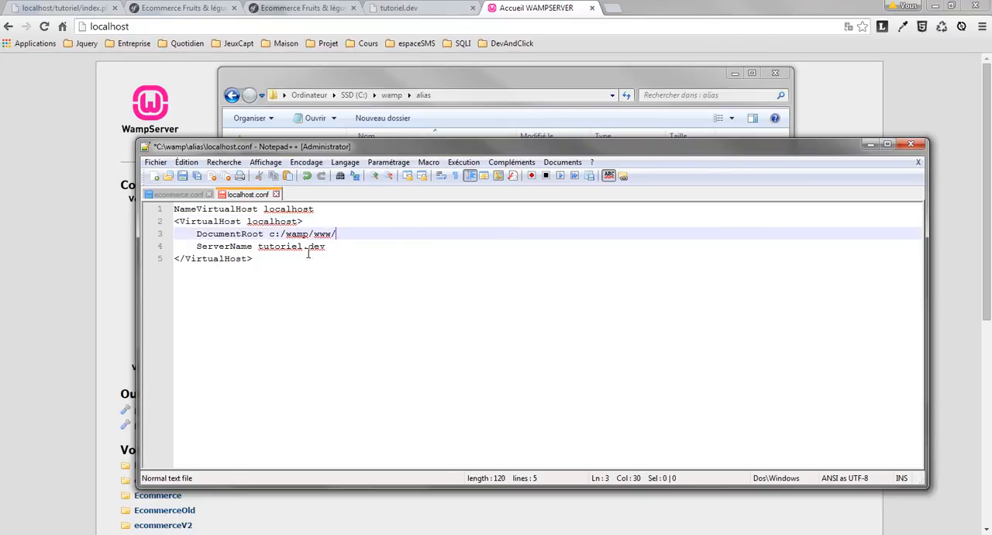
double_click(304, 246)
key("ctrl+v")
key("Delete")
key("Delete")
key("Delete")
key("Delete")
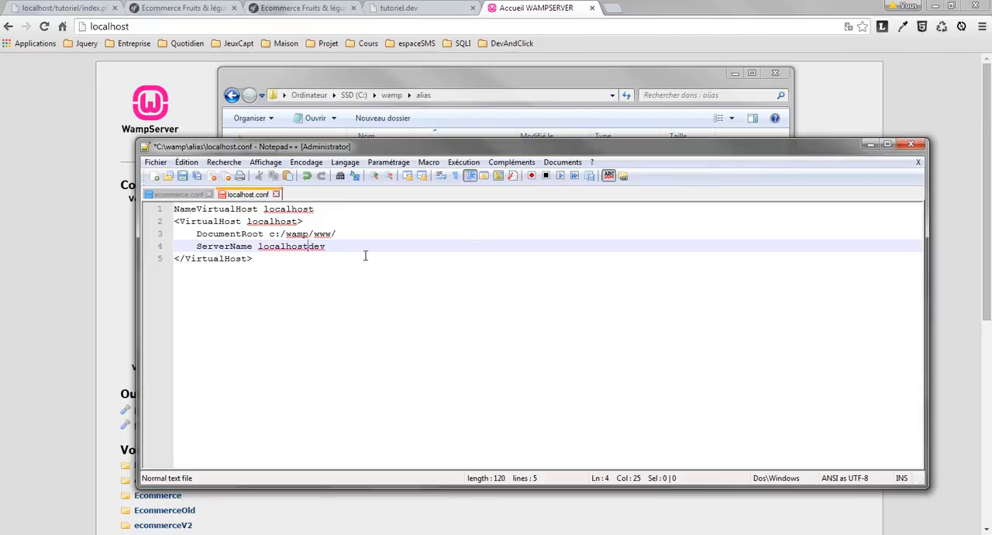
key("ctrl+s")
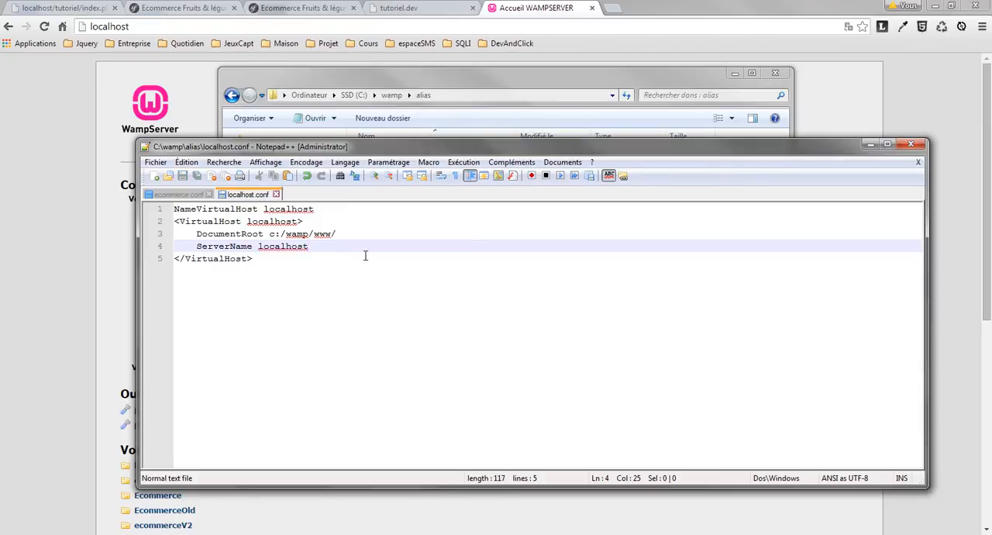
left_click(396, 276)
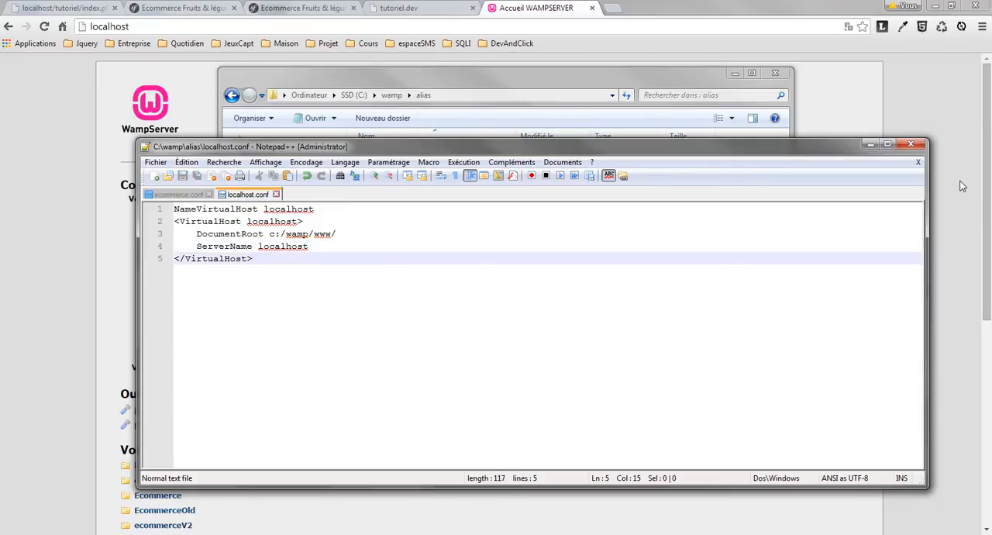
left_click(911, 144)
Review the localhost.conf, ecommerce.conf and tutoriel.conf files in the alias folder.
left_click(403, 172)
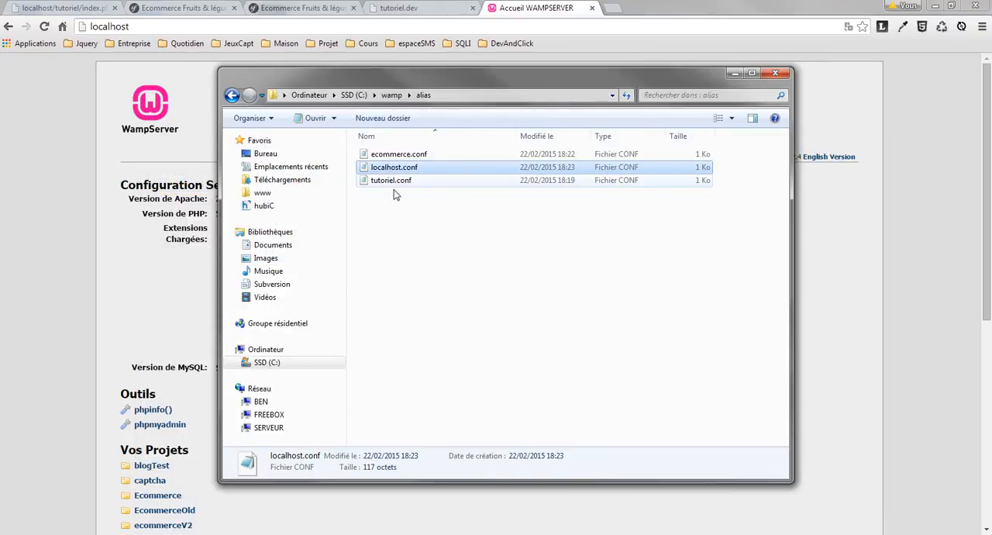
left_click(153, 278)
scroll(98, 434, "down", 3)
scroll(162, 341, "up", 3)
key("alt+Tab")
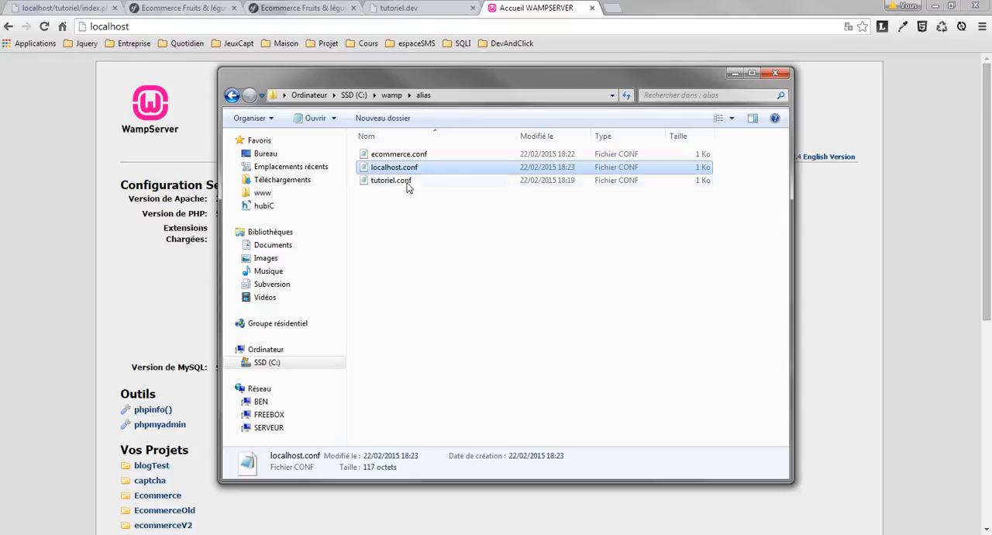
left_click(408, 158)
left_click(405, 181)
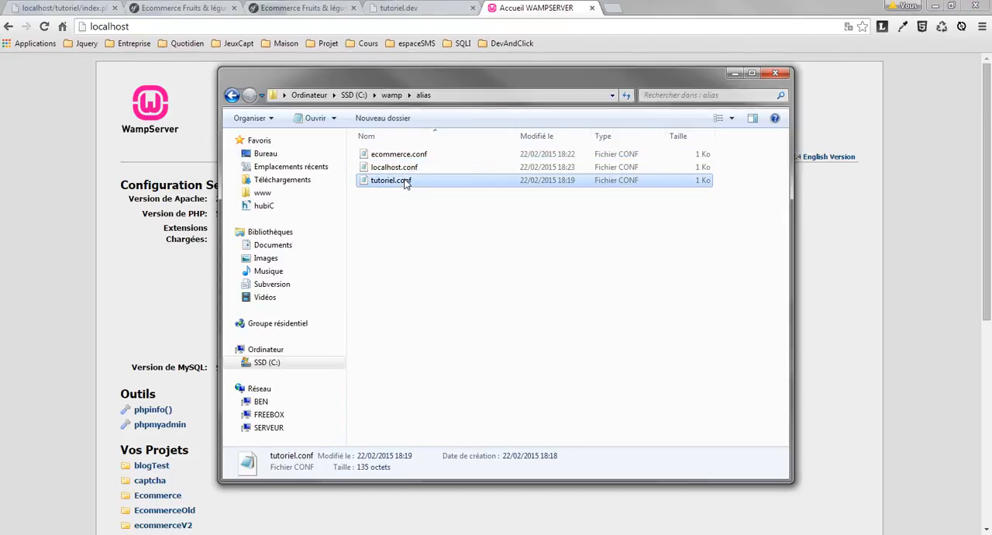
left_click(408, 159)
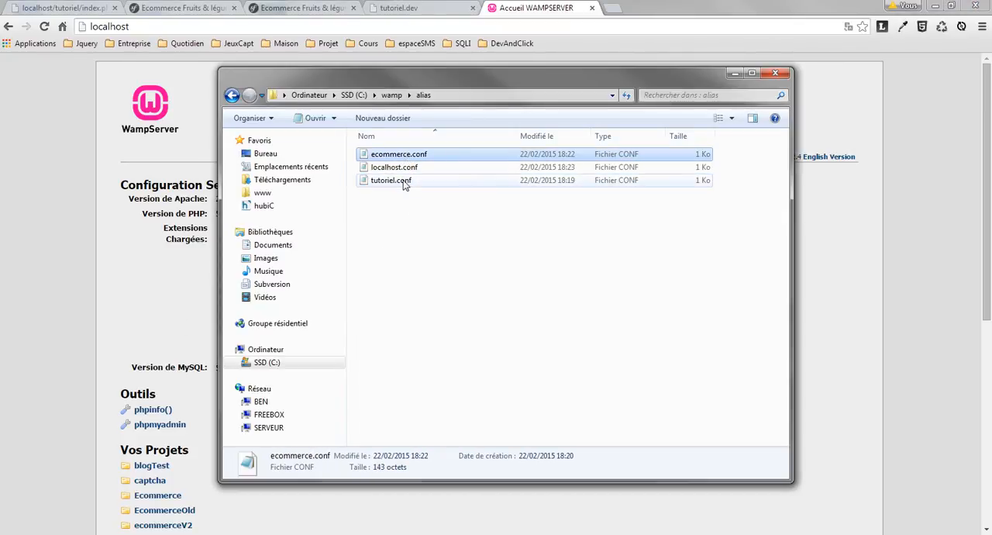
left_click(404, 184)
Return to Chrome and restart all WampServer services.
left_click(327, 8)
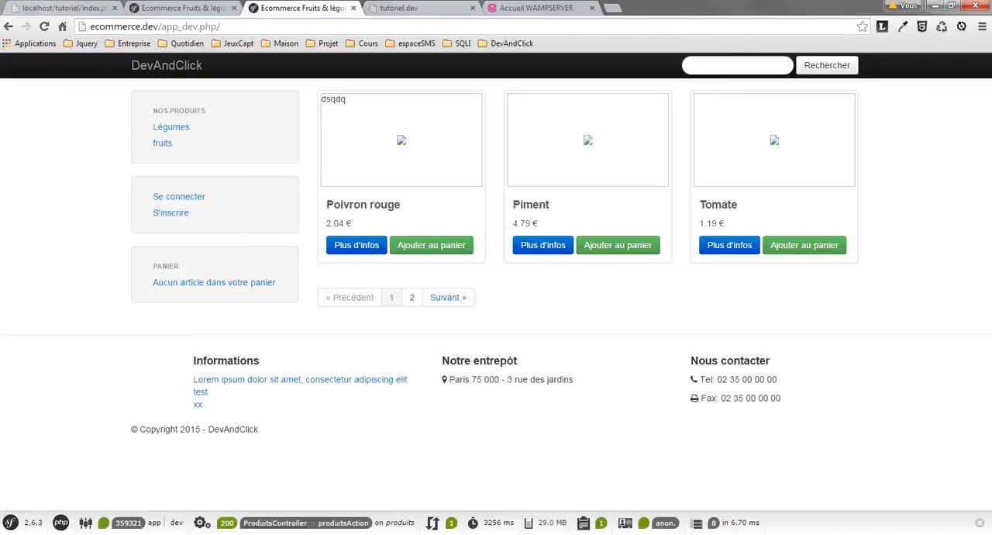
left_click(886, 532)
left_click(883, 484)
left_click(922, 456)
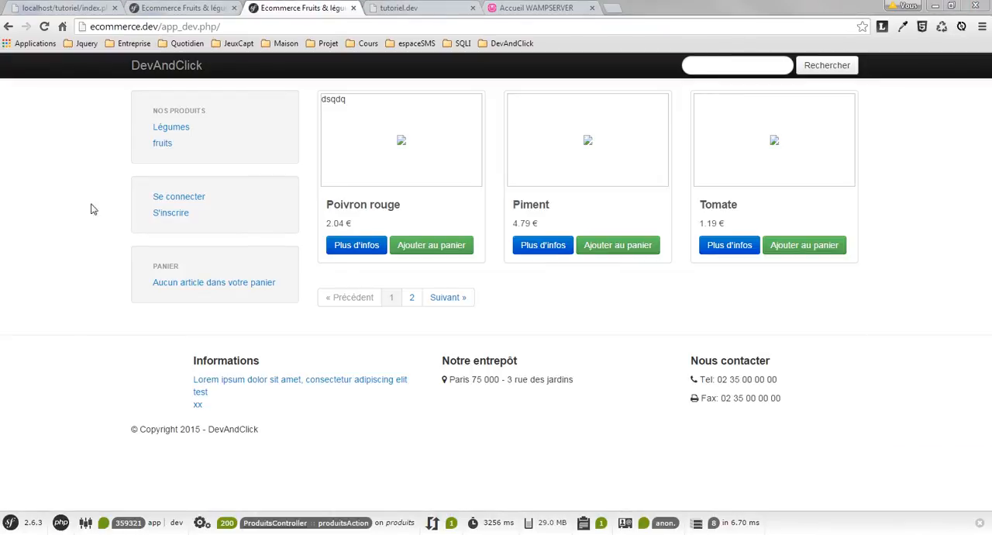
Close the localhost/tutoriel tab, both shop tabs and the tutoriel.dev tab, keeping only the WampServer home page.
left_click(115, 8)
left_click(115, 9)
left_click(115, 8)
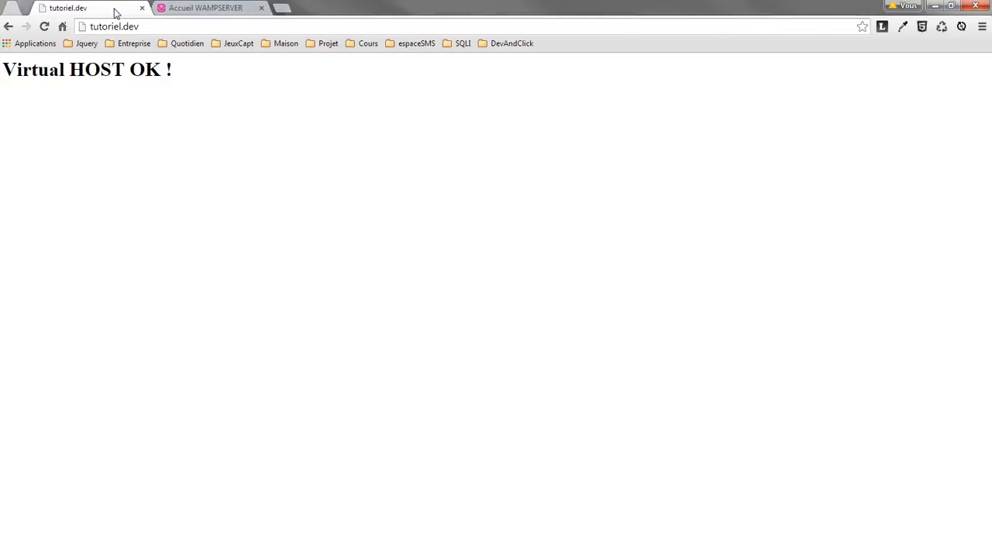
left_click(114, 8)
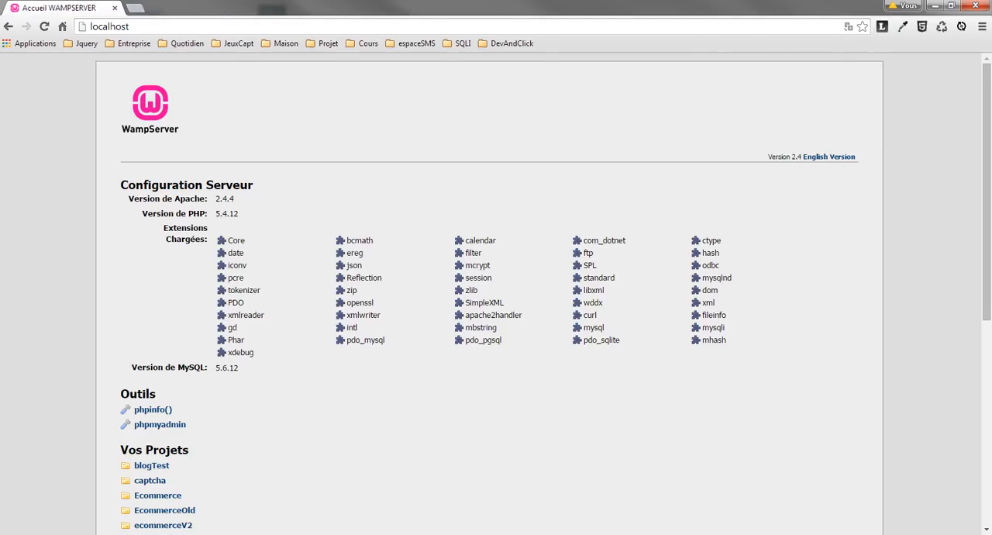
Check the WampServer status icon and reload localhost to test the new localhost virtual host.
left_click(886, 532)
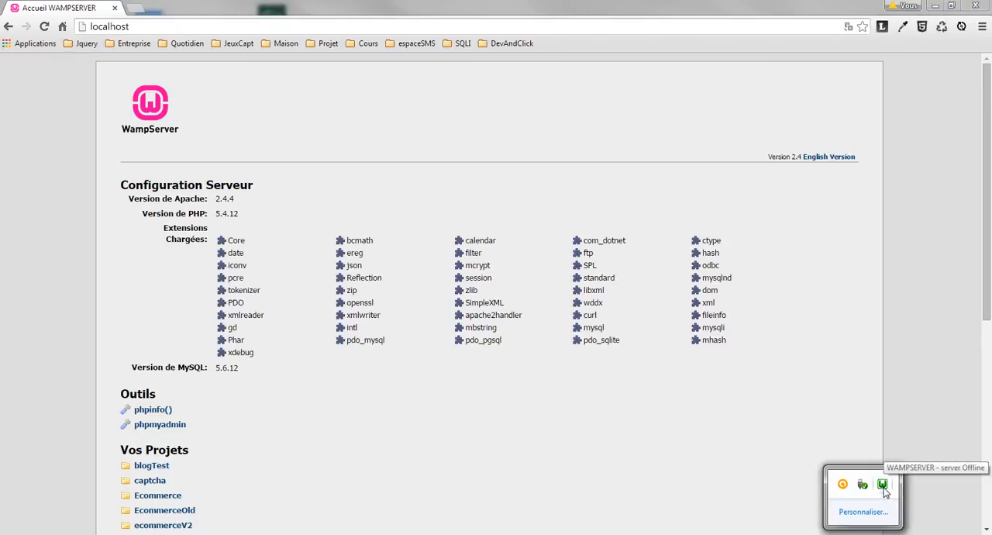
left_click(86, 100)
left_click(150, 32)
key("Return")
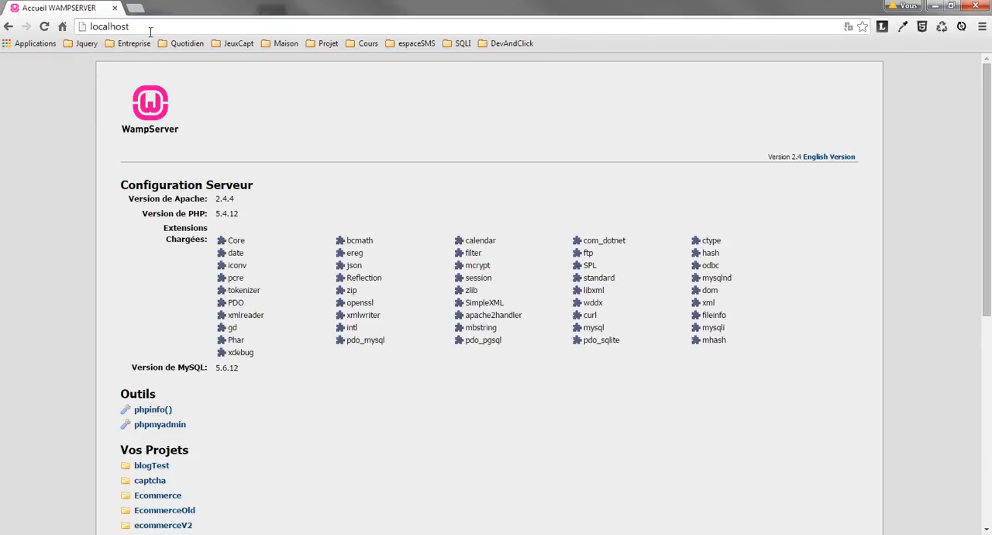
Load ecommerce.dev in a new tab to test its virtual host.
key("ctrl+t")
type("ecommerce.dev")
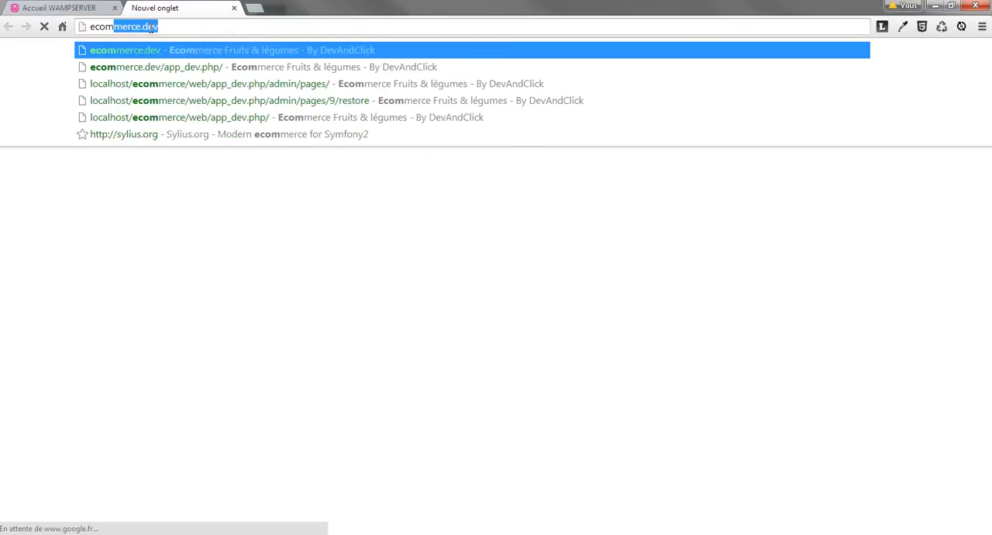
key("Return")
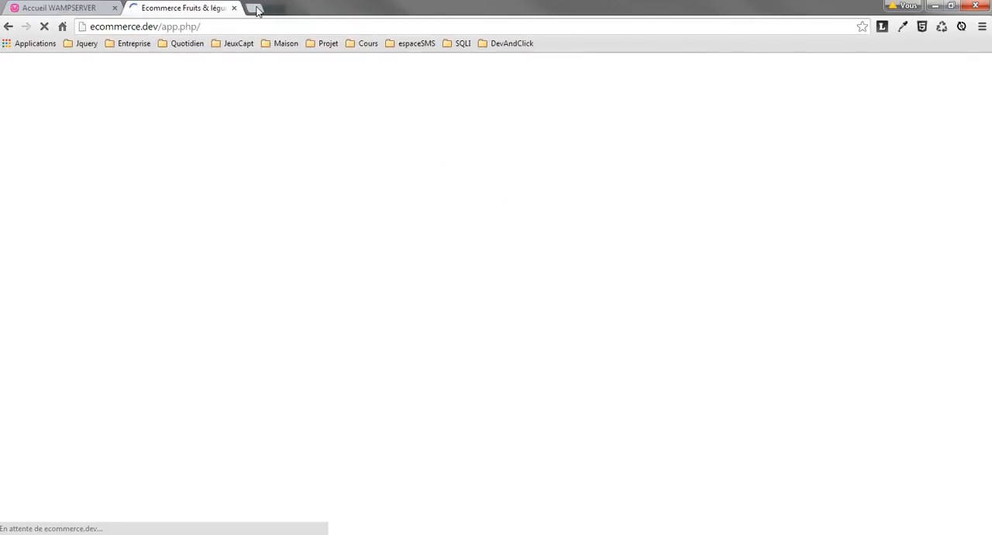
Load tutoriel.dev in another new tab to test its virtual host.
key("ctrl+t")
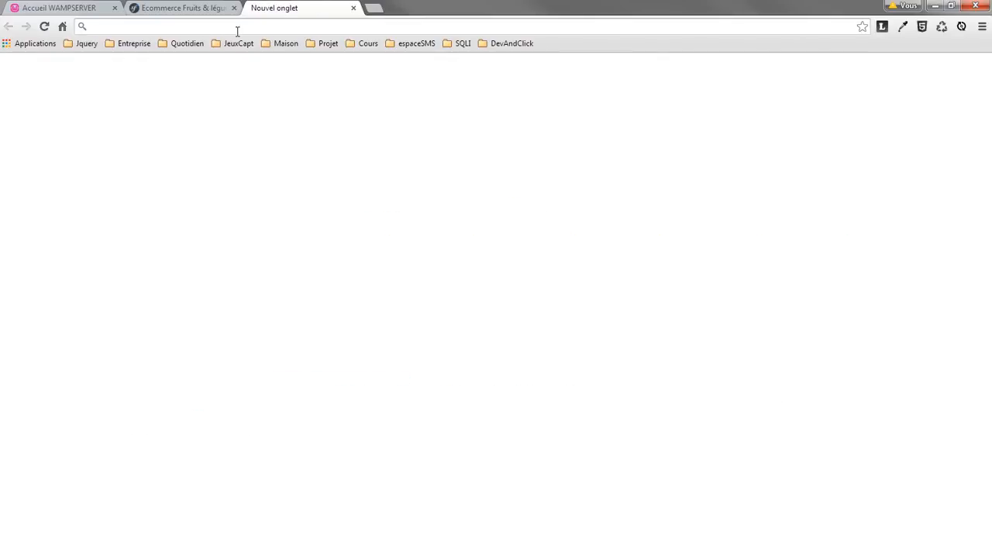
type("tutoriel:")
key("BackSpace")
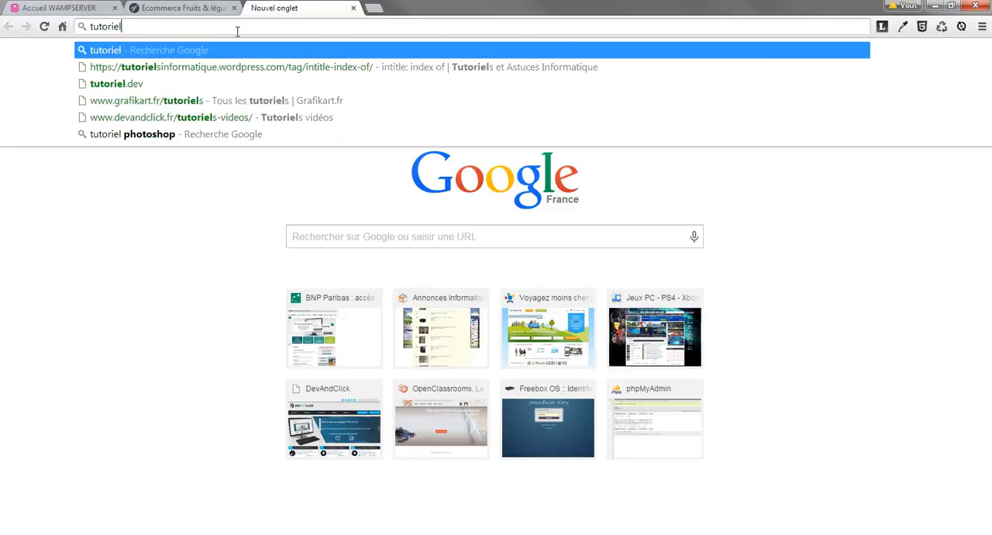
type(".dev")
key("Return")
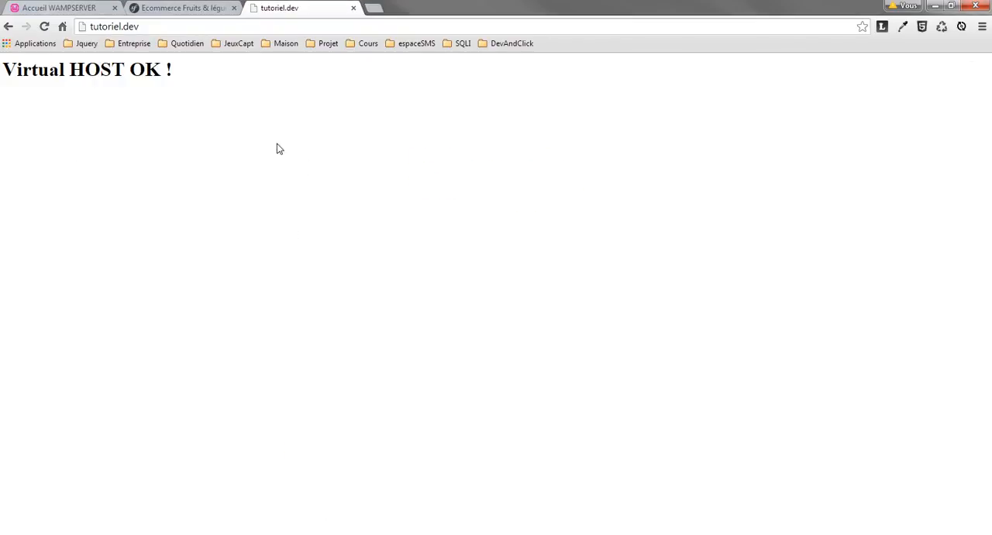
Review the ecommerce.dev, localhost and tutoriel.dev pages in turn.
left_click(193, 4)
left_click(68, 6)
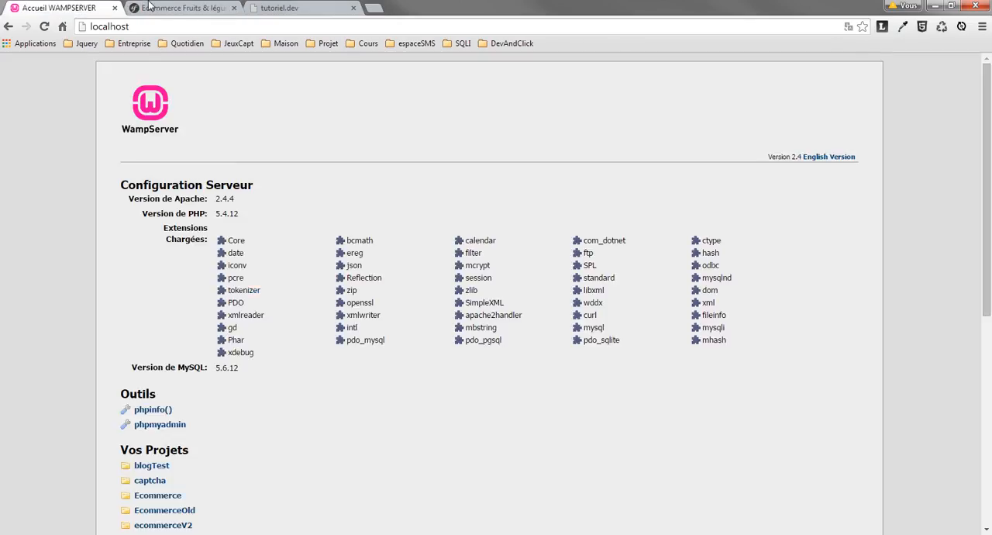
left_click(279, 8)
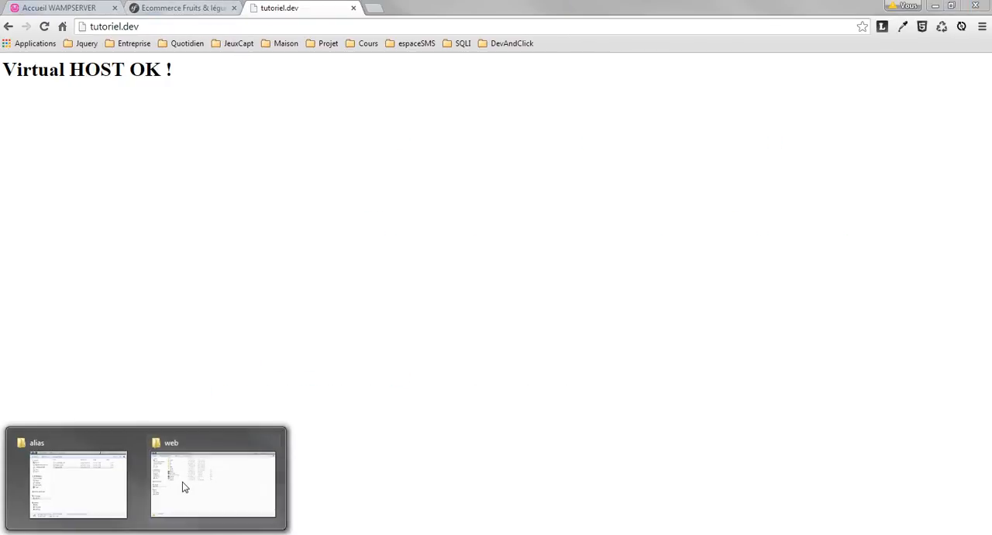
Bring up the shop's web folder and the alias folder windows, and view the parent wamp folder.
left_click(184, 487)
mouse_move(62, 507)
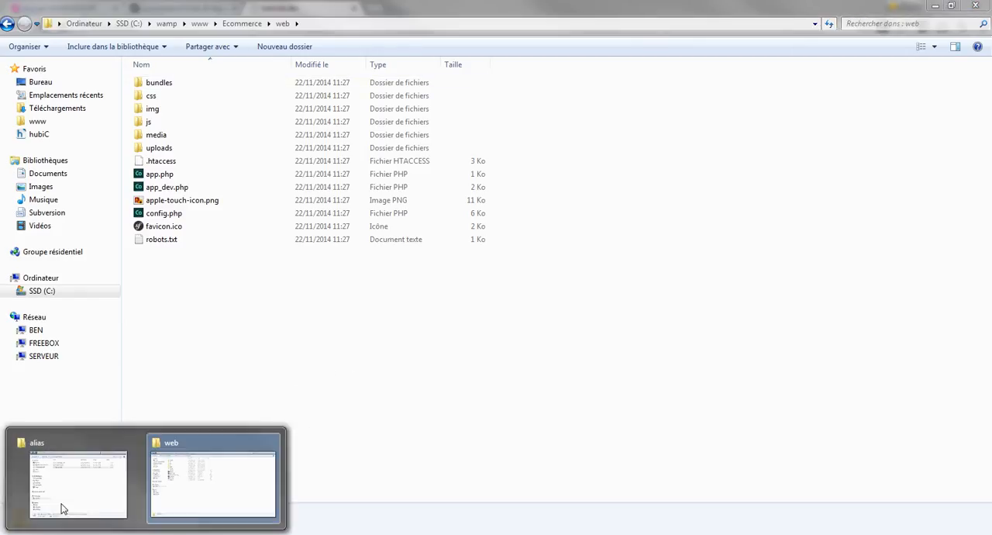
left_click(77, 489)
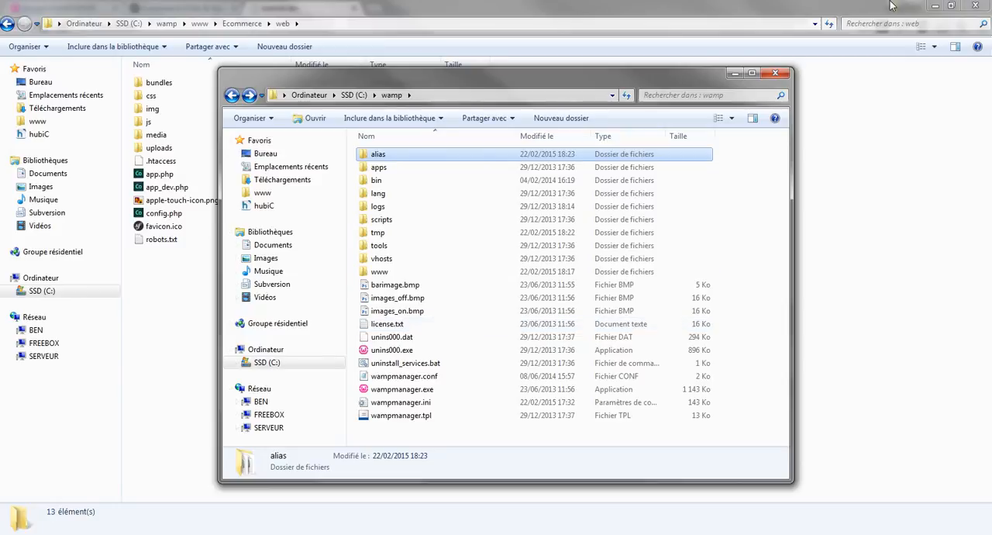
Close the shop's web folder window and open the alias folder inside wamp.
left_click(975, 5)
left_click_drag(416, 80, 375, 69)
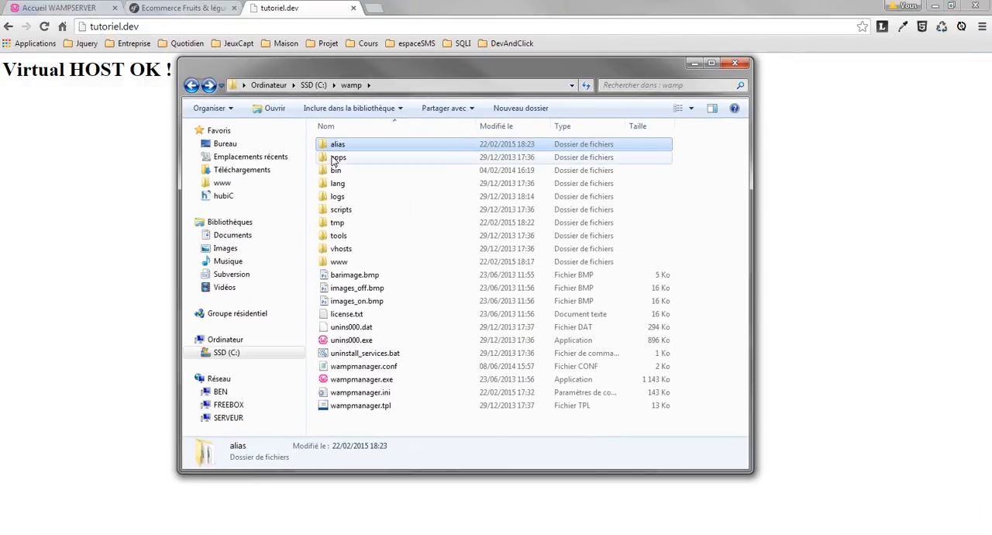
double_click(368, 150)
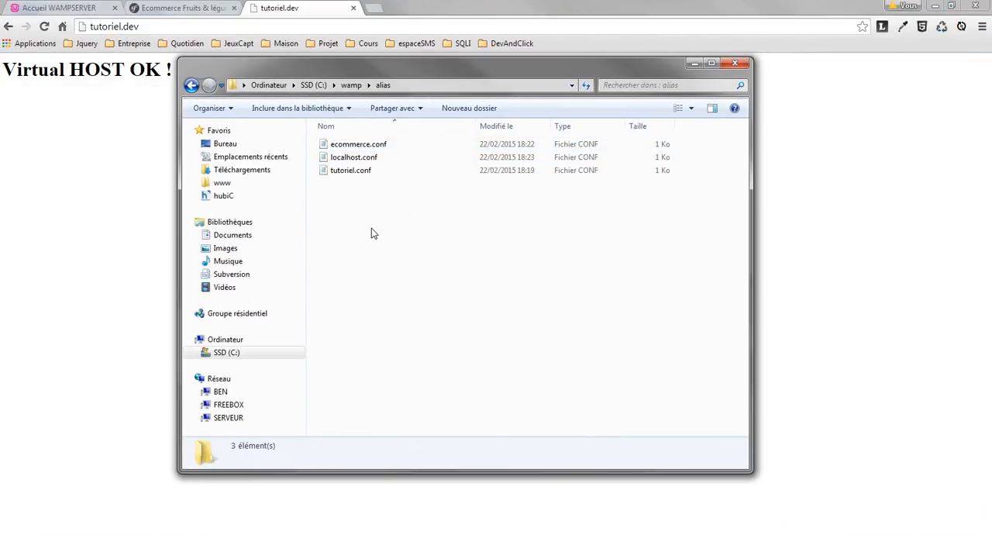
Look over the configuration files in the alias folder, focusing on the file name ecommerce.conf.
left_click(360, 150)
key("Down")
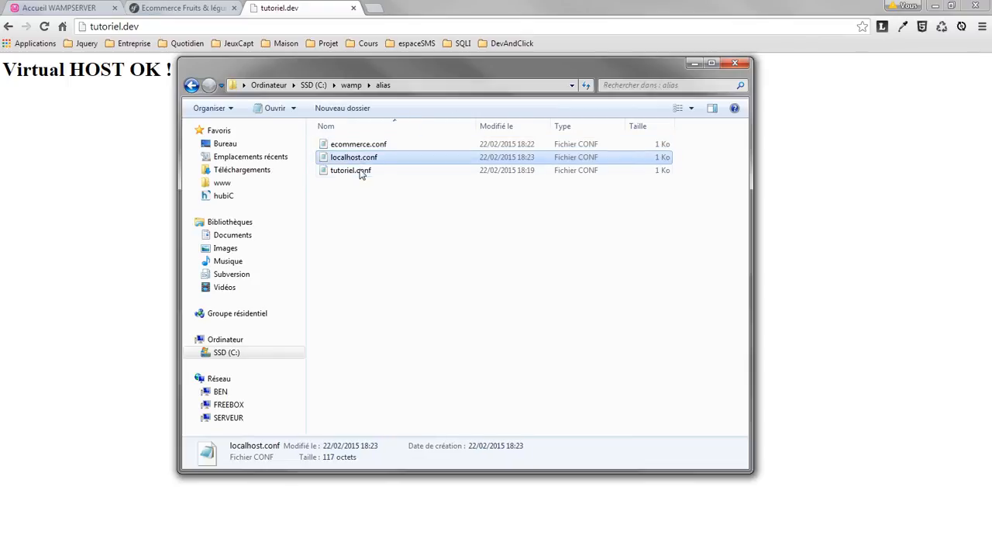
key("Down")
key("Home")
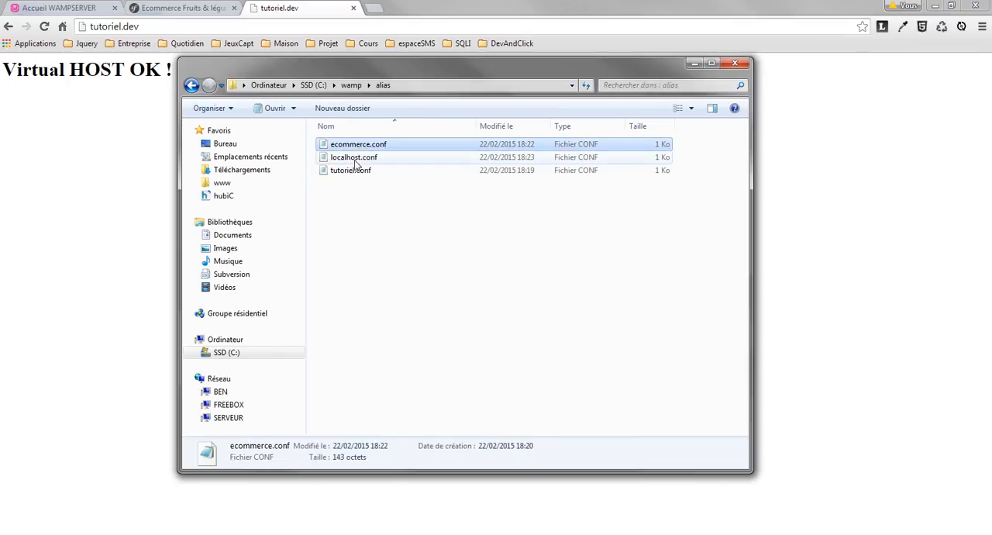
mouse_move(355, 163)
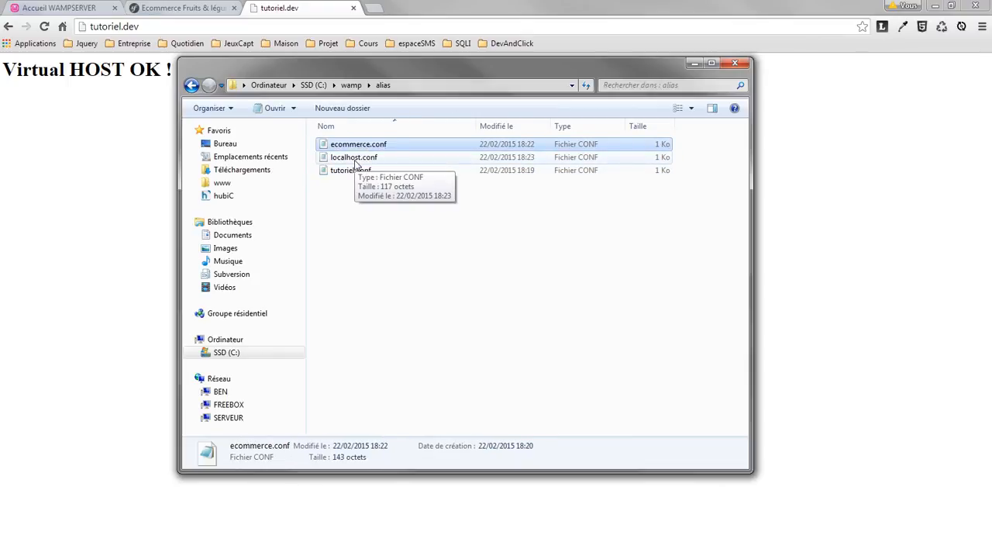
key("F2")
left_click(384, 149)
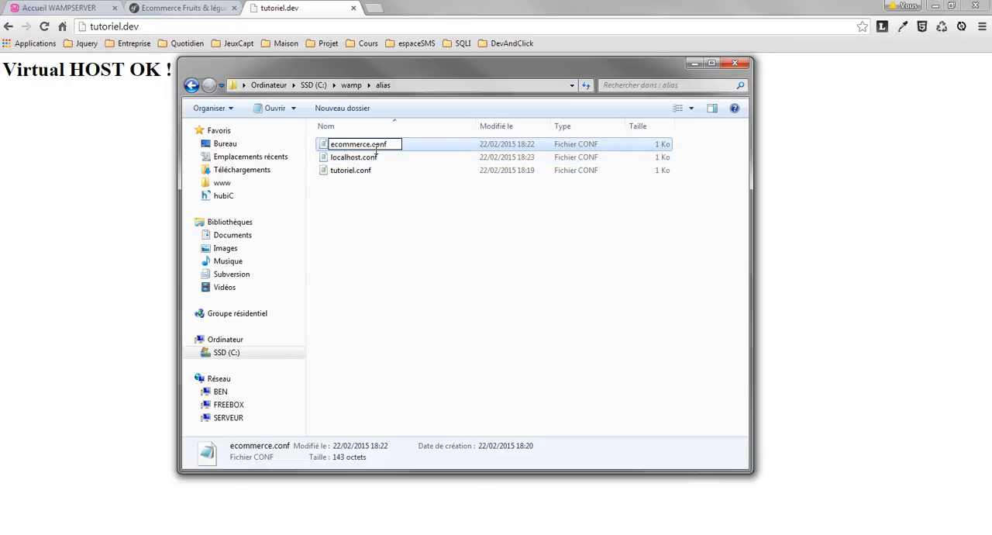
double_click(361, 144)
View the www folder to compare its project folders with the alias configuration file names.
key("alt+Left")
double_click(350, 262)
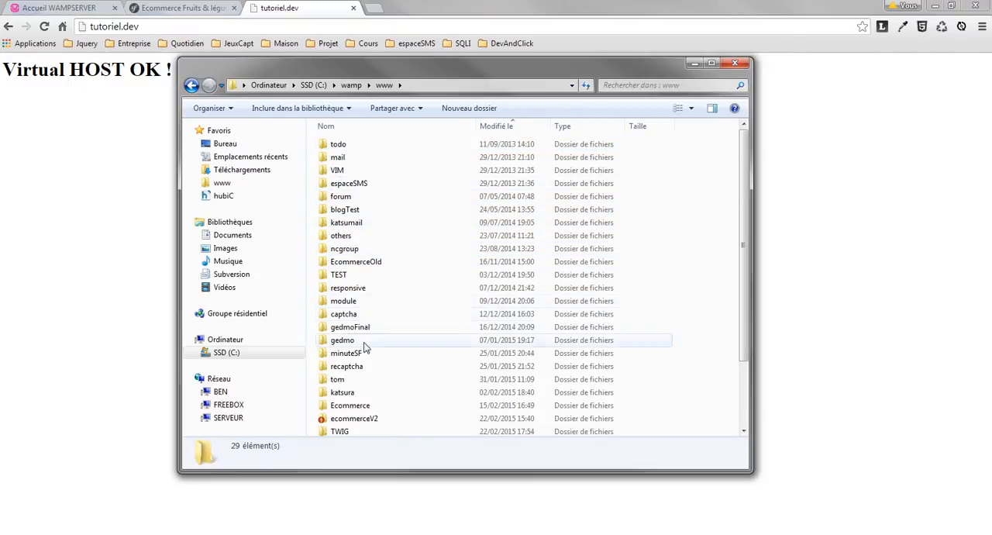
left_click(345, 405)
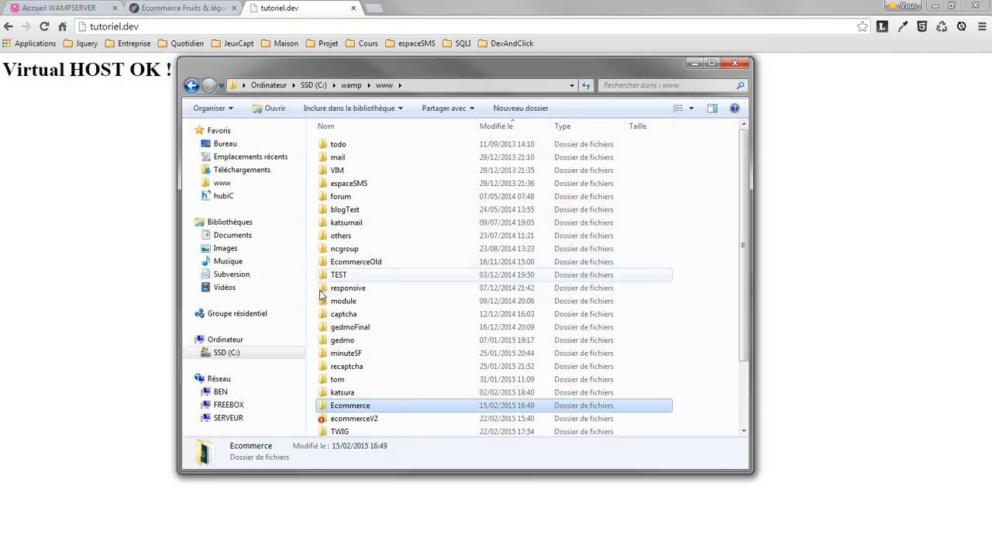
scroll(321, 295, "down", 2)
left_click(341, 366)
key("alt+Left")
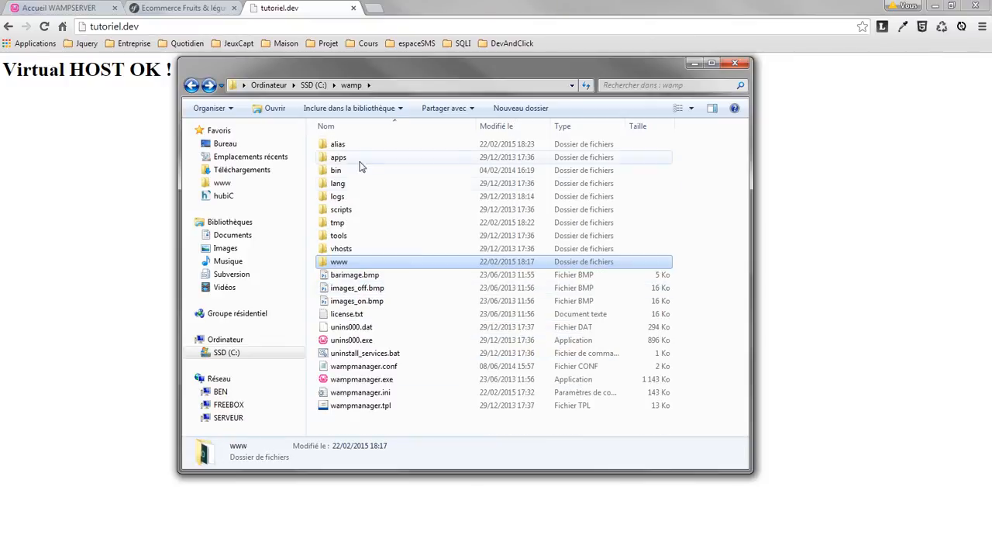
Reopen the alias folder and check the tutoriel.conf and ecommerce.conf entries.
double_click(338, 144)
left_click(345, 172)
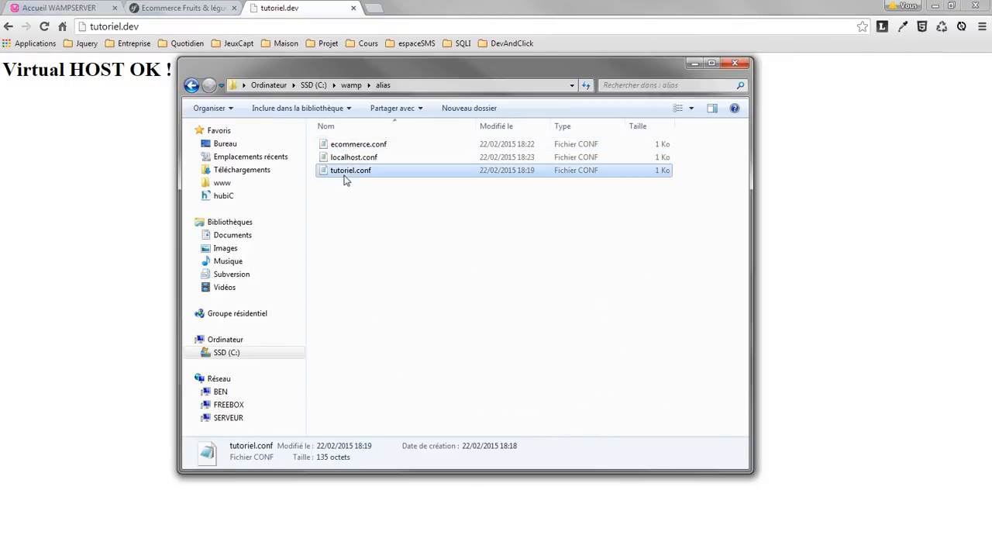
left_click(516, 244)
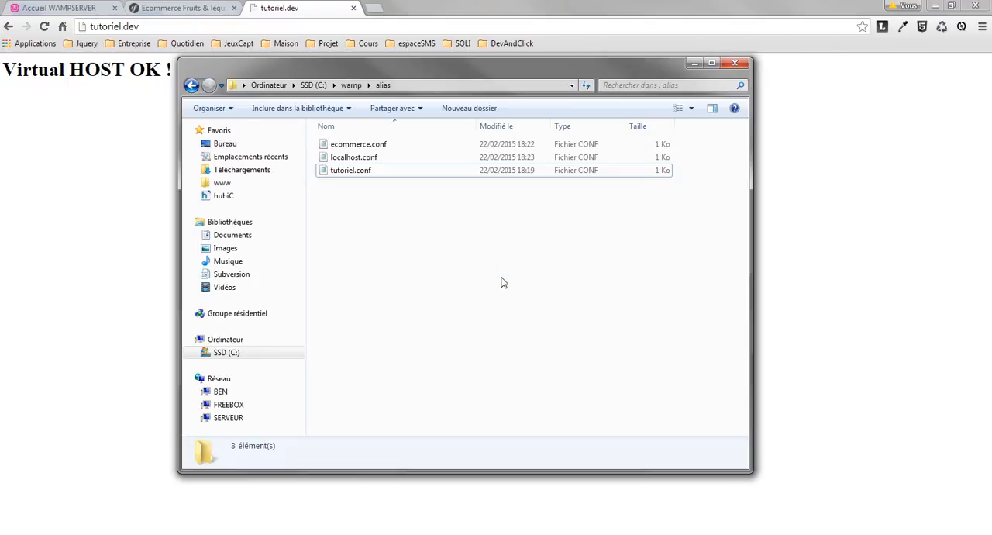
left_click(384, 148)
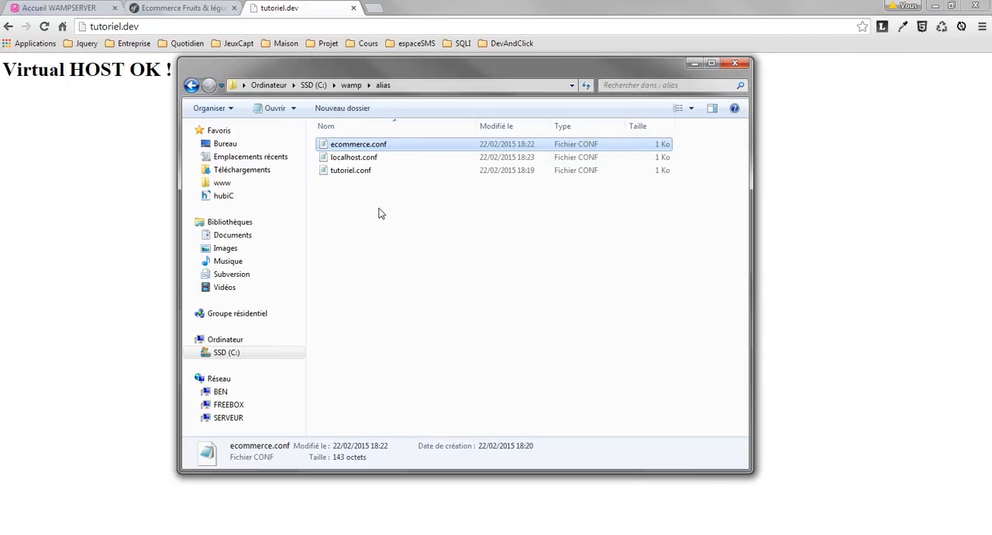
left_click(377, 212)
Open ecommerce.conf in Notepad++ and review its NameVirtualHost line and the opening and closing VirtualHost tags.
right_click(361, 145)
left_click(412, 181)
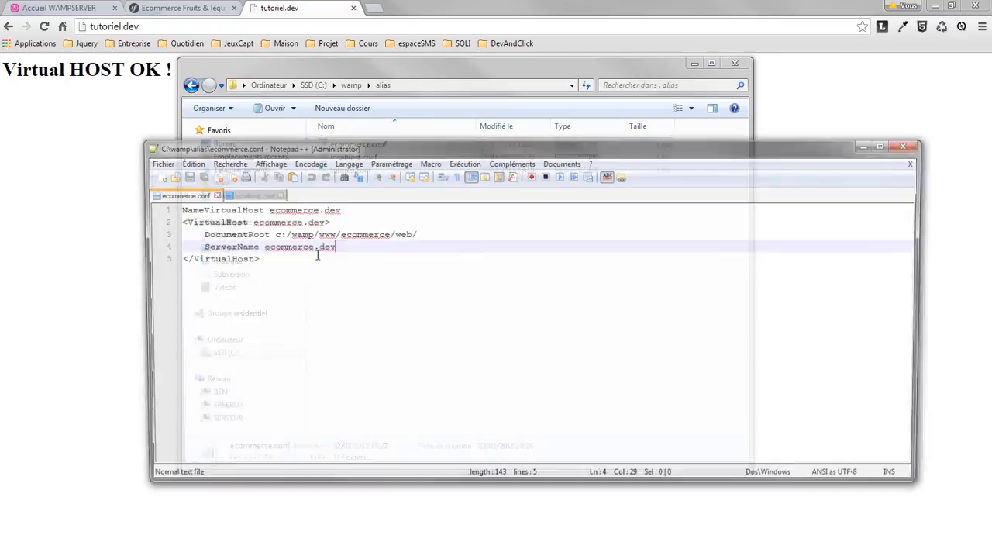
key("Down")
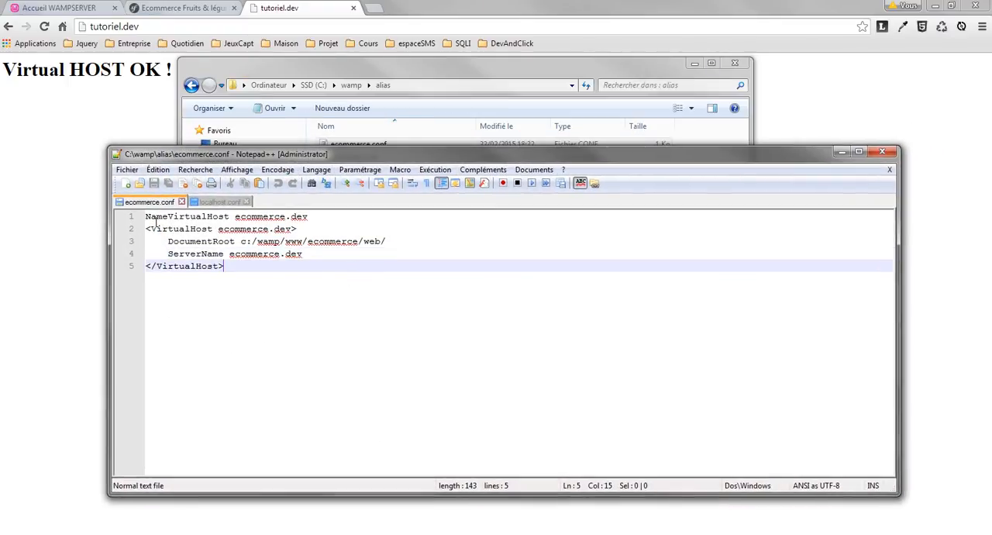
left_click_drag(146, 221, 323, 222)
left_click(342, 226)
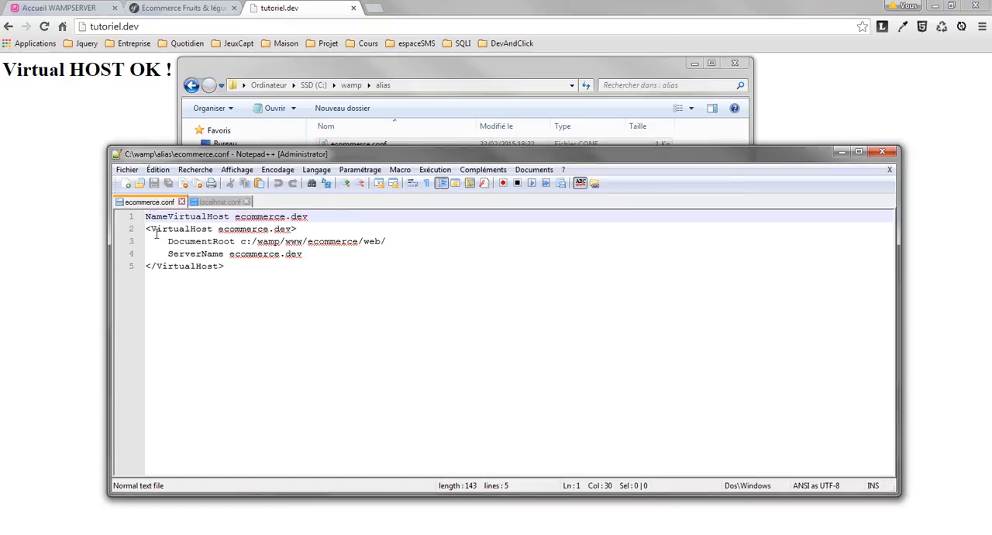
left_click_drag(146, 230, 313, 229)
left_click_drag(146, 268, 232, 268)
left_click(276, 278)
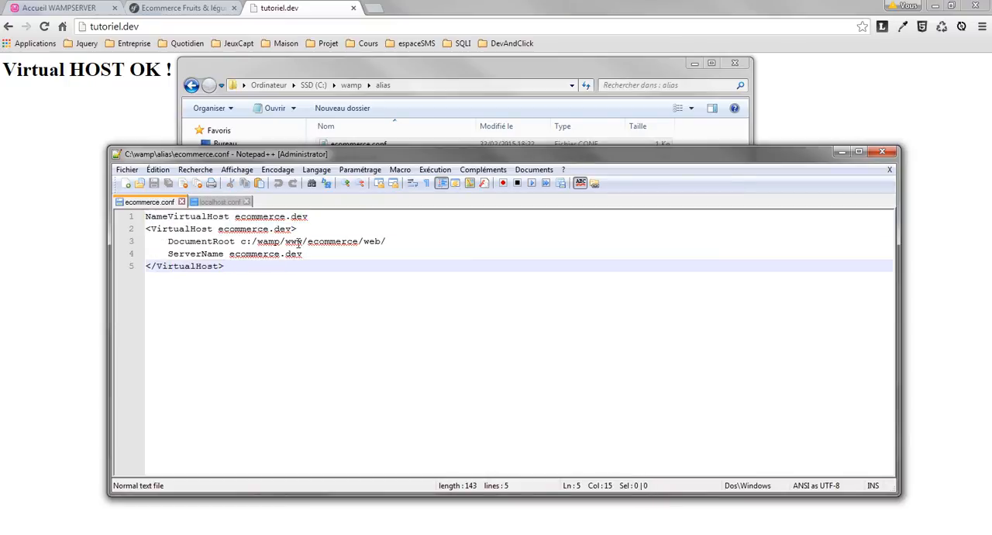
Review the DocumentRoot and ServerName directives inside the ecommerce.dev virtual host block.
left_click(295, 231)
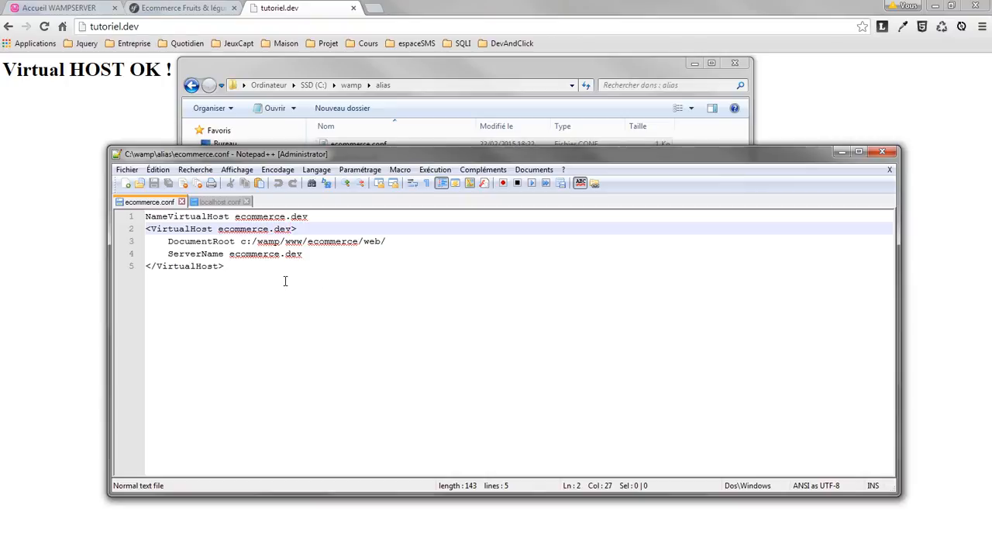
left_click(243, 264)
left_click_drag(168, 243, 446, 247)
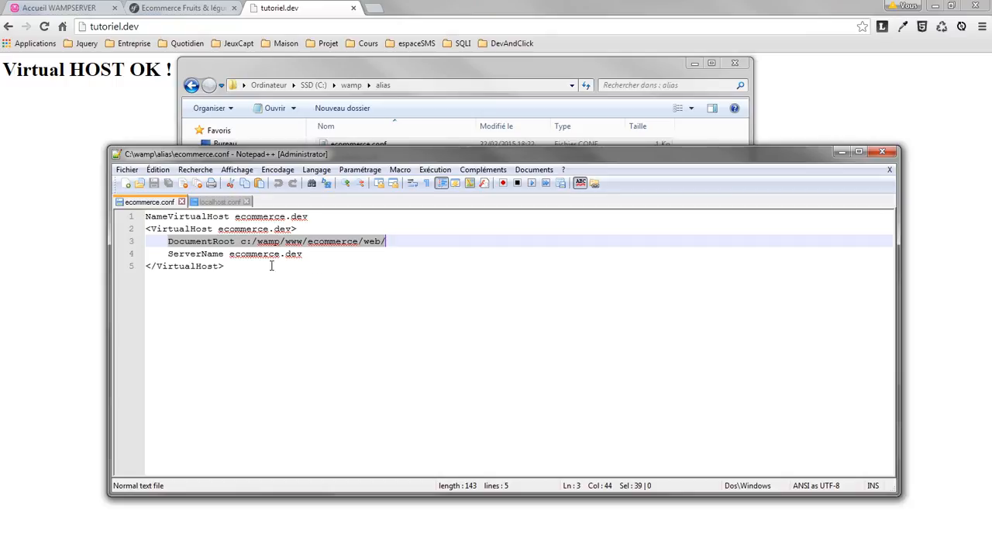
left_click_drag(169, 259, 359, 262)
left_click(369, 268)
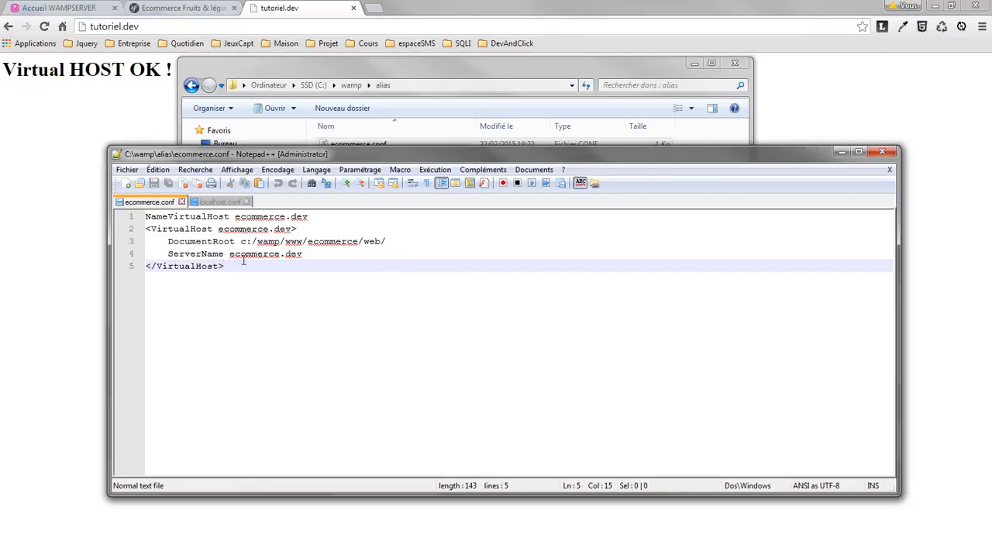
left_click_drag(231, 259, 375, 262)
left_click(372, 264)
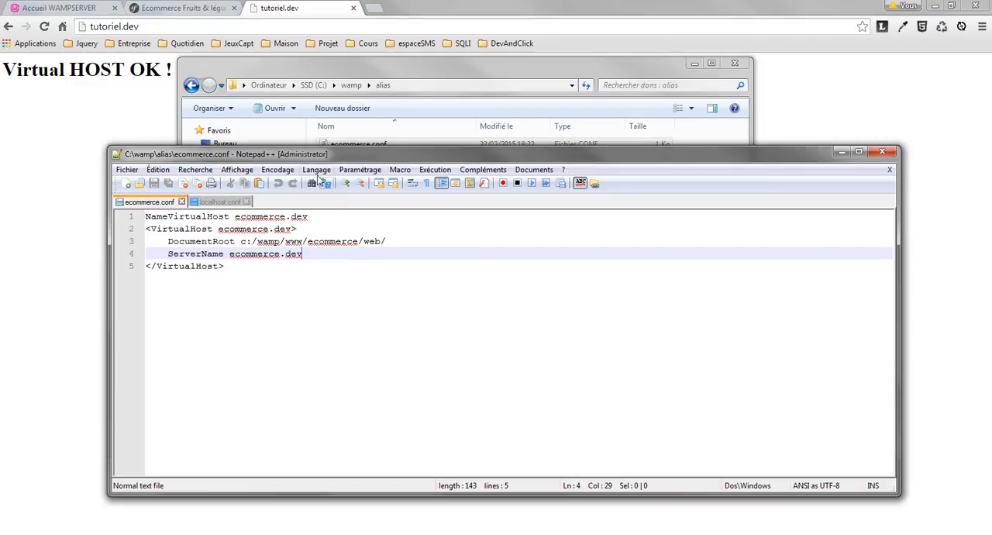
Move the Notepad++ window higher and highlight the whole VirtualHost block of ecommerce.conf.
left_click_drag(302, 153, 269, 105)
left_click(258, 240)
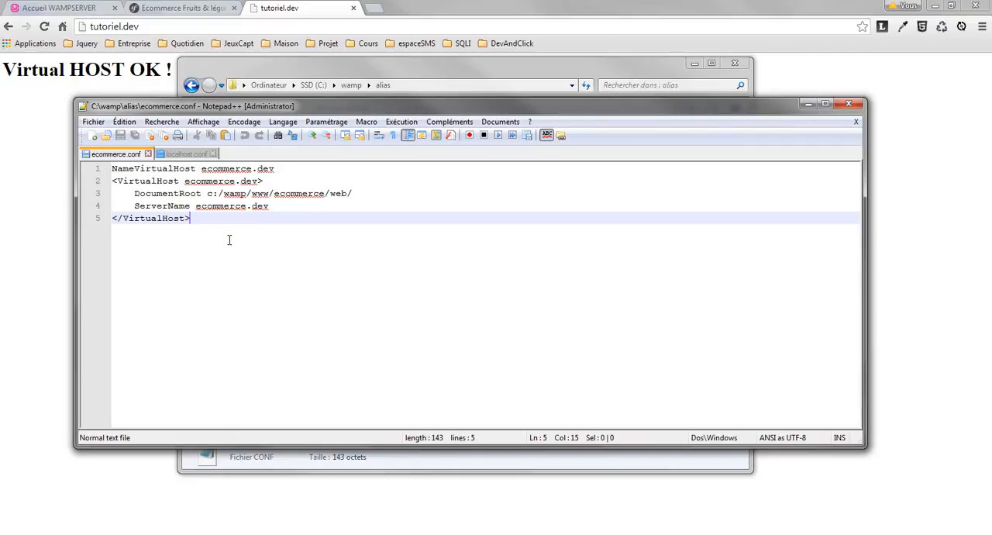
left_click_drag(114, 184, 274, 248)
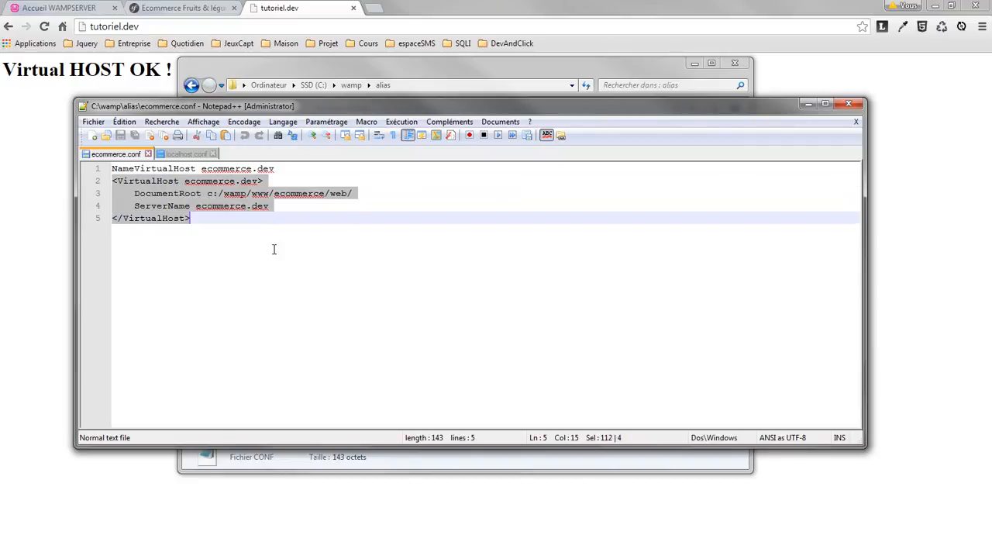
left_click(210, 220)
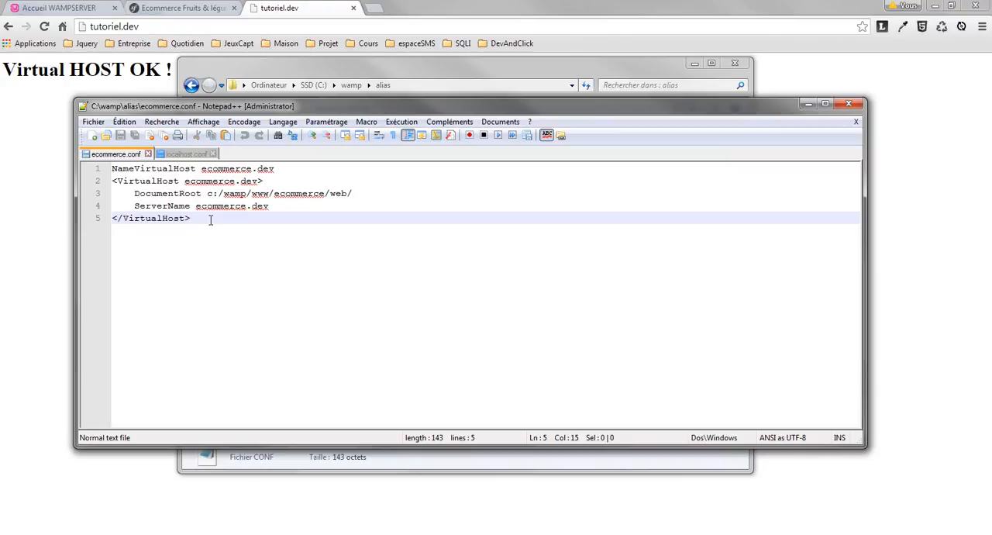
Add a /// placeholder line below ServerName in ecommerce.conf, and close Notepad++ without saving.
left_click(283, 208)
key("Return")
key("Return")
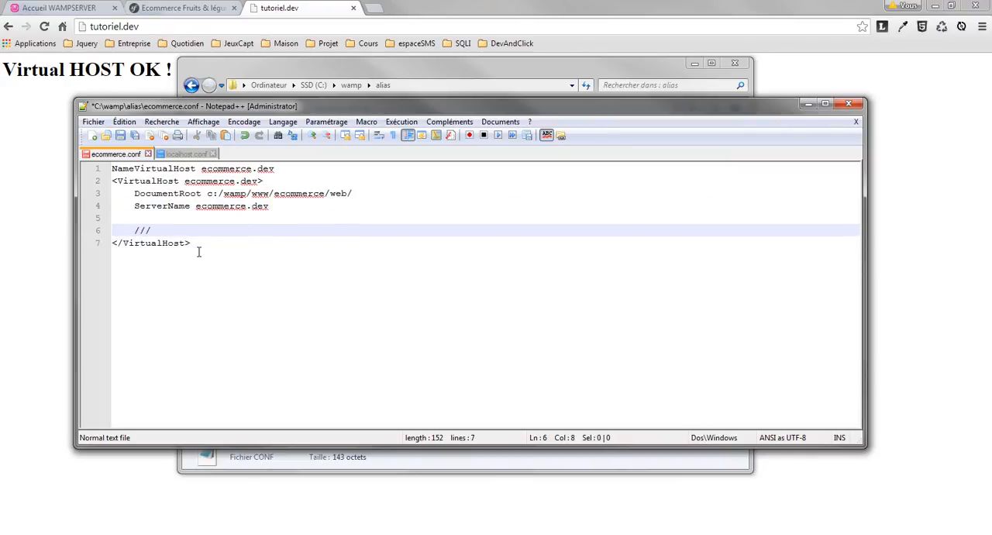
left_click(850, 110)
left_click(507, 315)
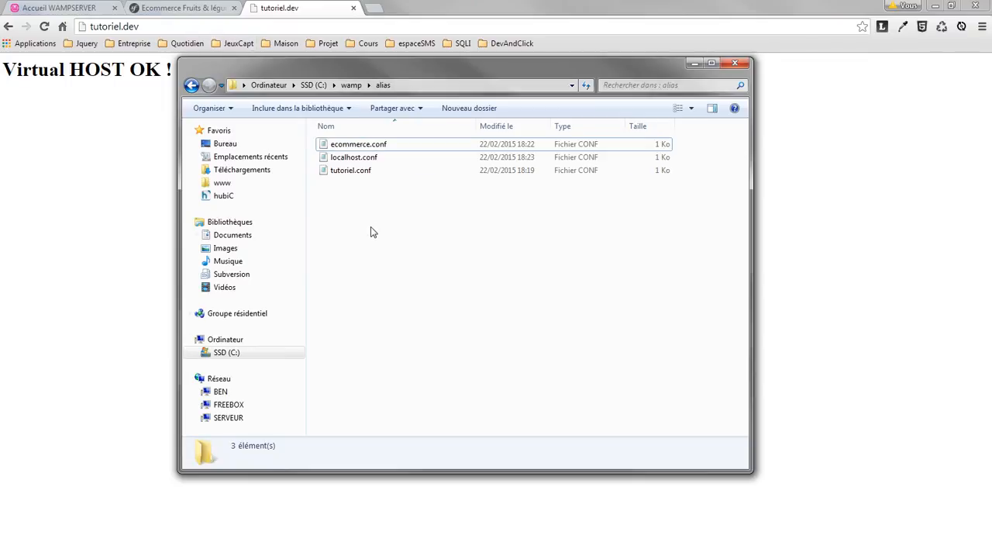
Go back to the wamp folder and select the apps folder.
key("BackSpace")
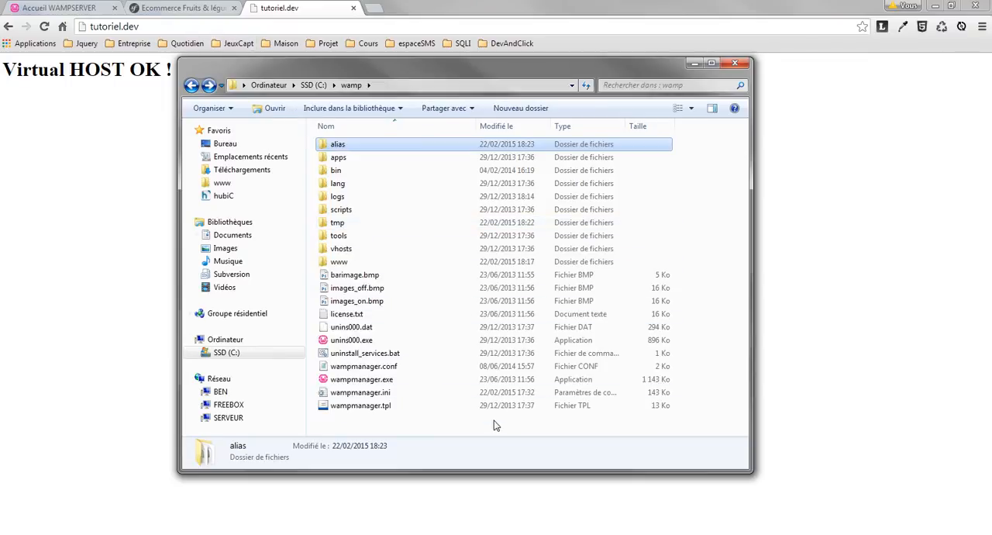
left_click(342, 158)
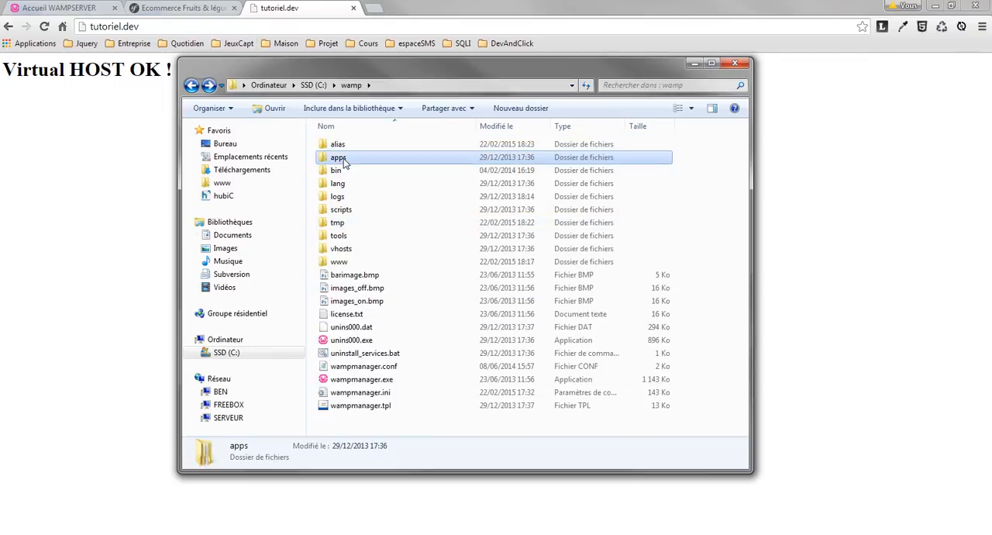